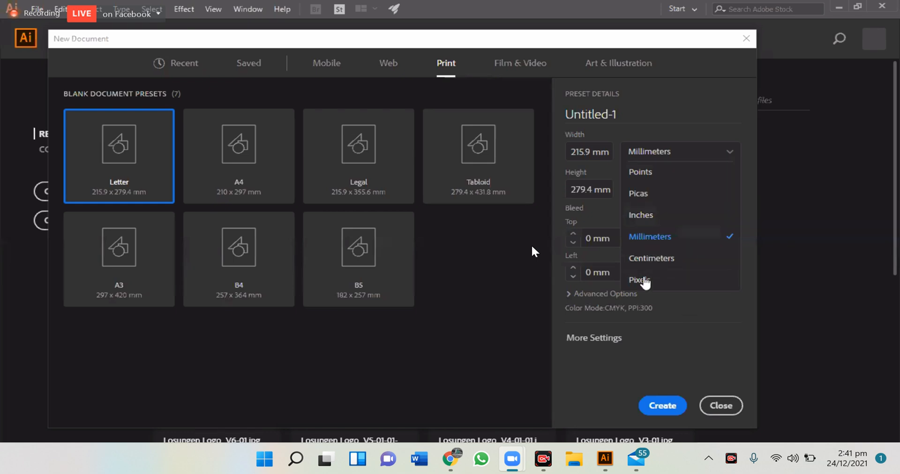
Set the new document's units to inches, with a width of 6 in and height of 9 in, and switch it to landscape
click(637, 233)
click(649, 151)
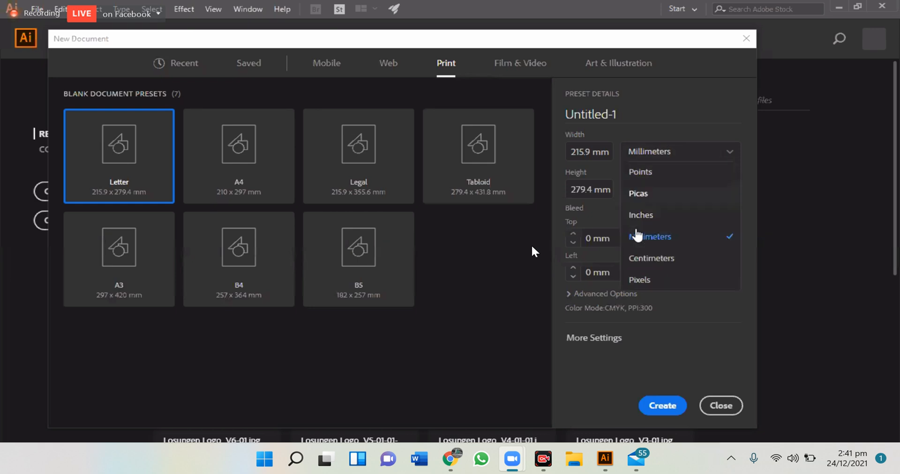
click(641, 215)
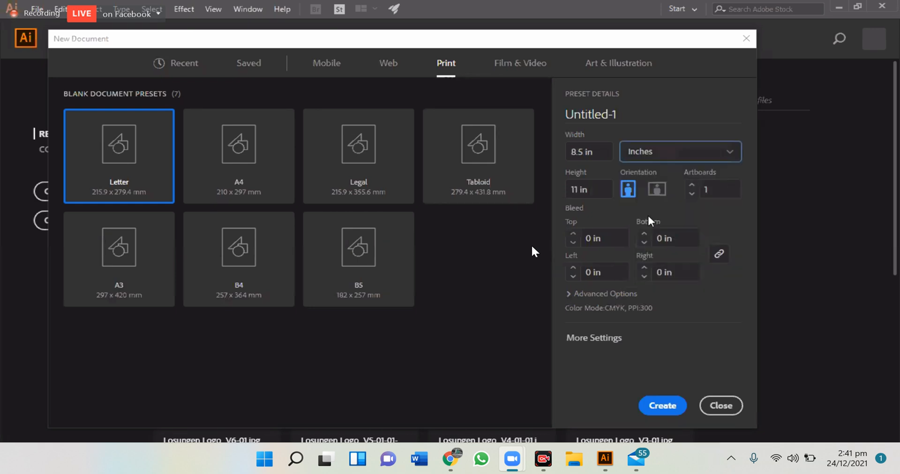
click(581, 153)
drag(569, 153, 558, 190)
text(6)
text(9)
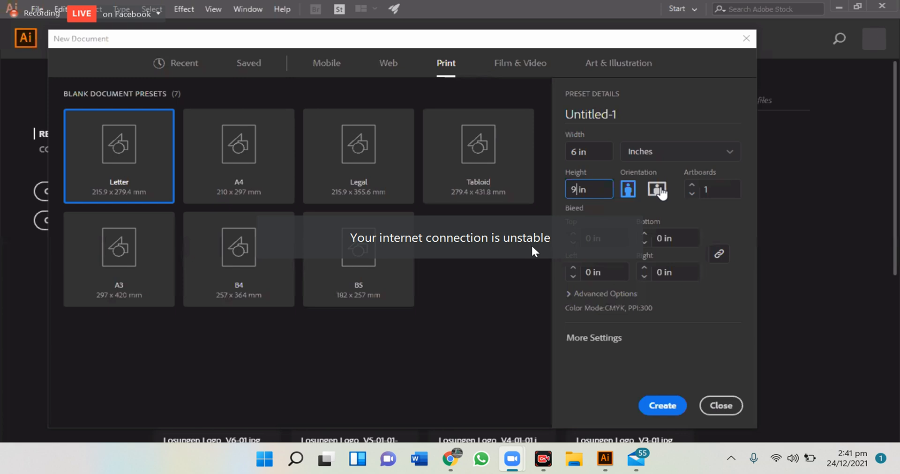
click(658, 190)
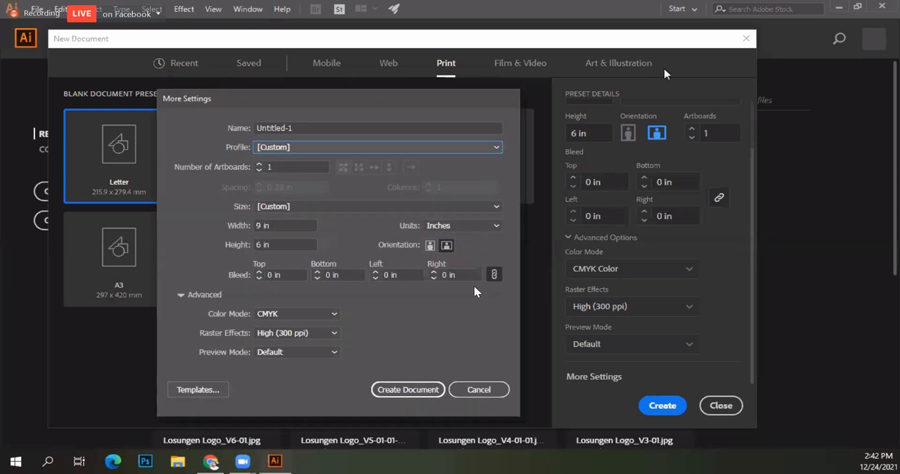
Try the Print profile with the Legal page size in the detailed document settings
click(321, 148)
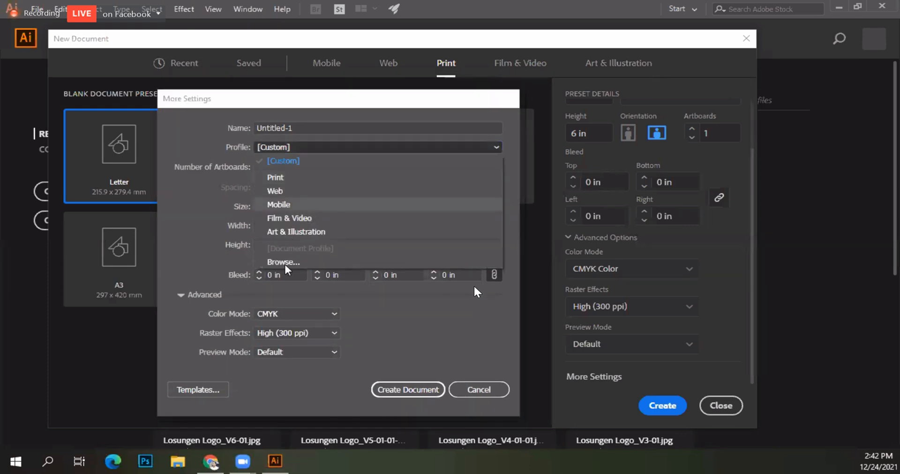
click(280, 179)
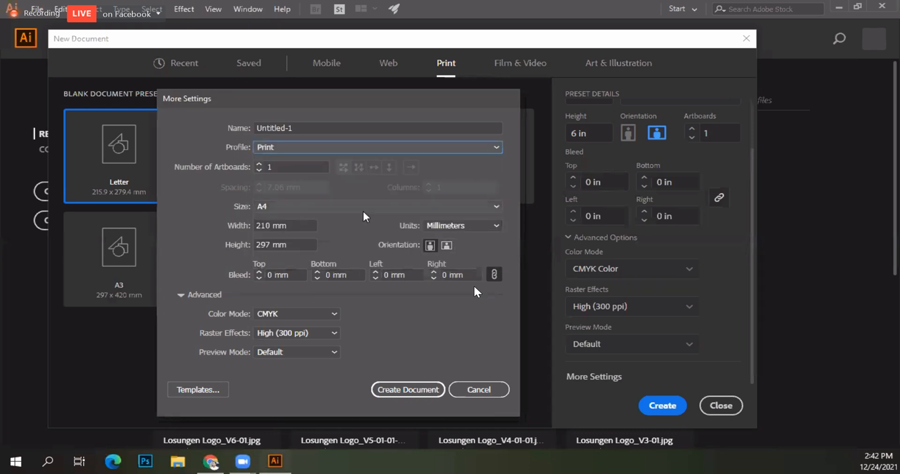
click(466, 208)
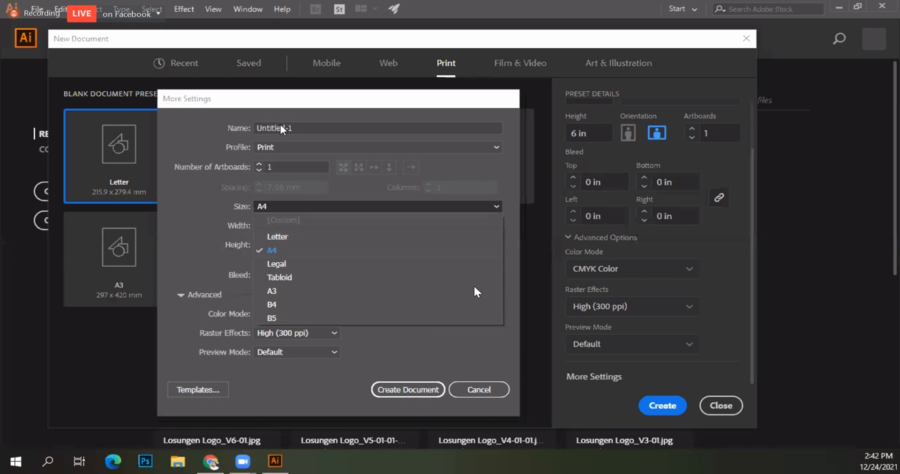
drag(281, 105, 643, 122)
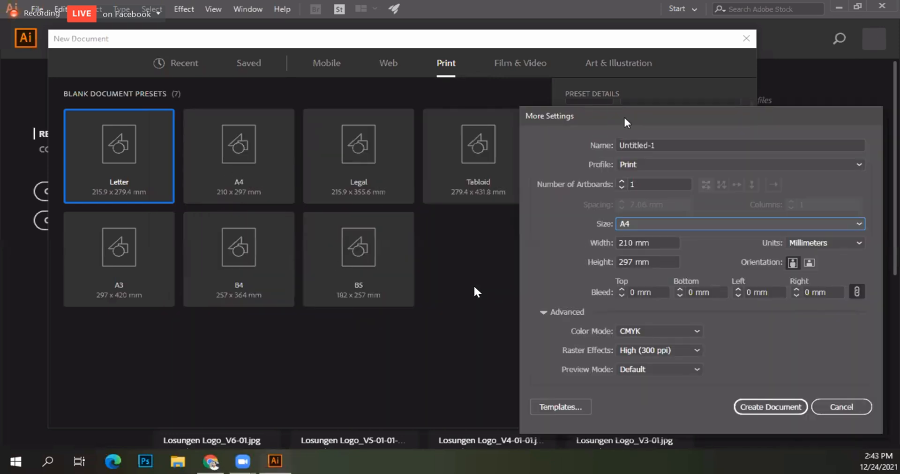
drag(626, 123, 253, 87)
click(296, 187)
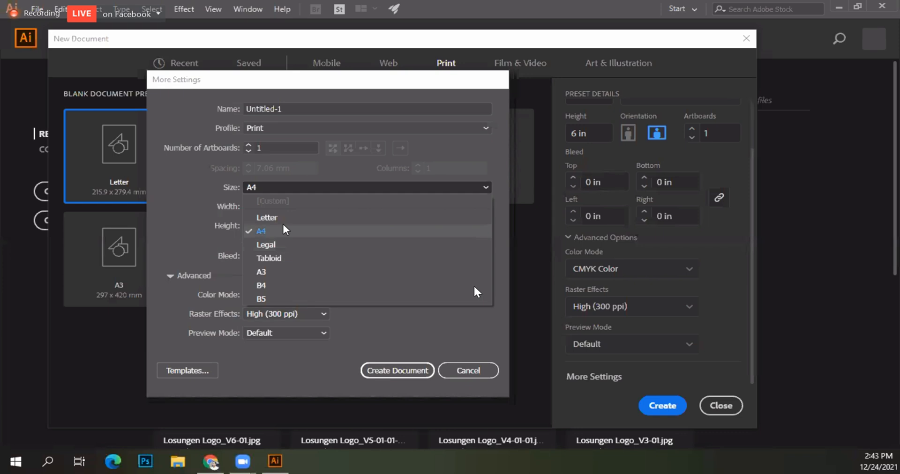
click(282, 243)
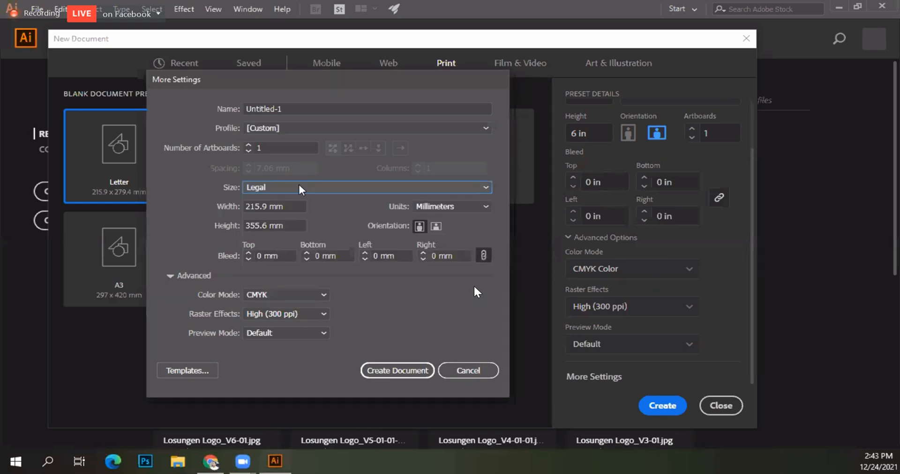
click(299, 190)
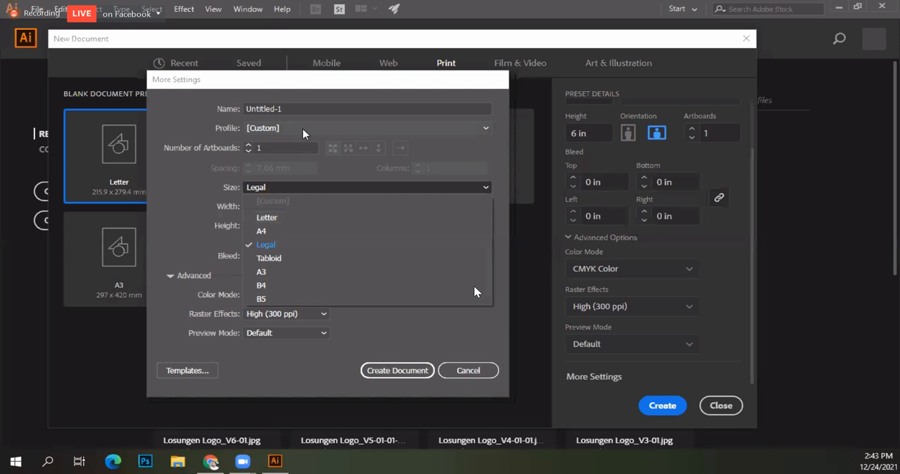
click(286, 192)
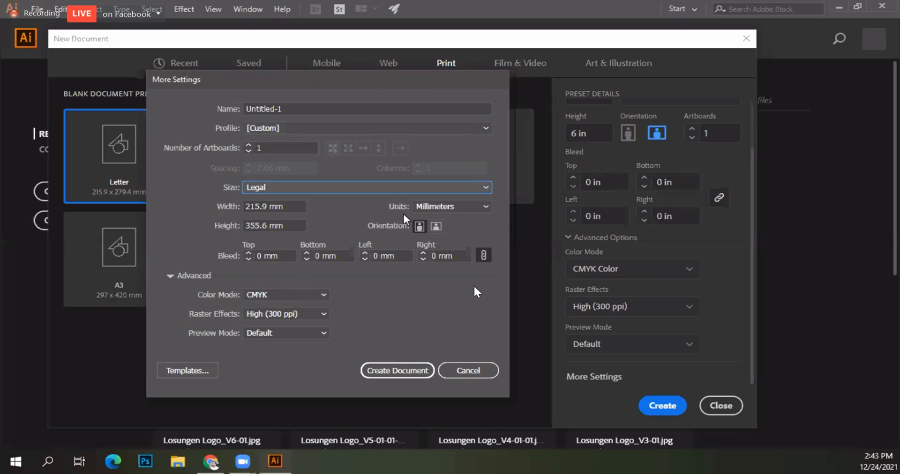
Try inches as the unit in the detailed settings, review the color mode and raster effects options, and cancel
click(448, 206)
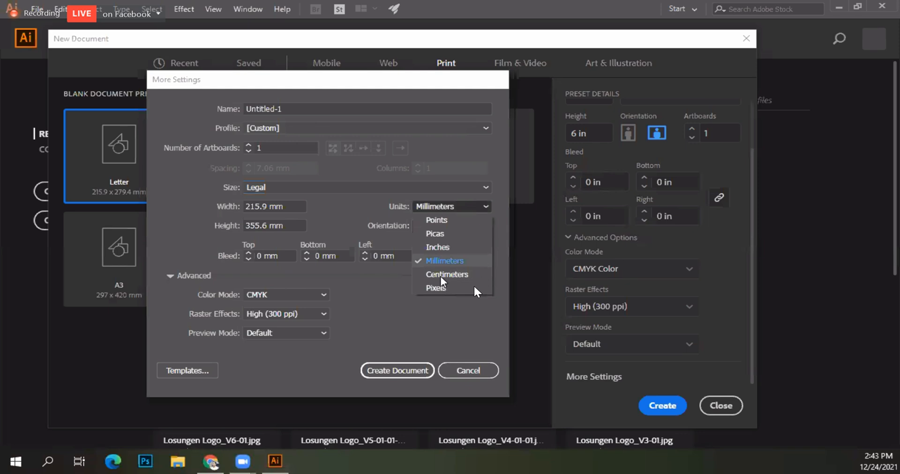
click(437, 247)
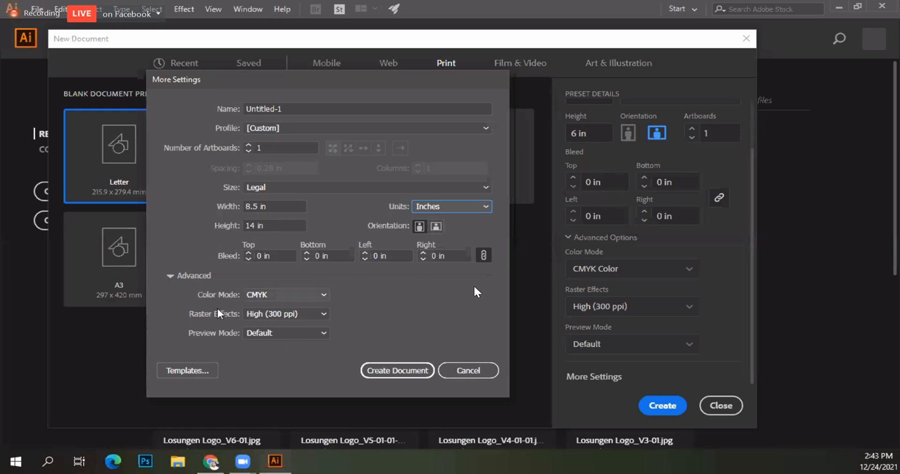
click(293, 296)
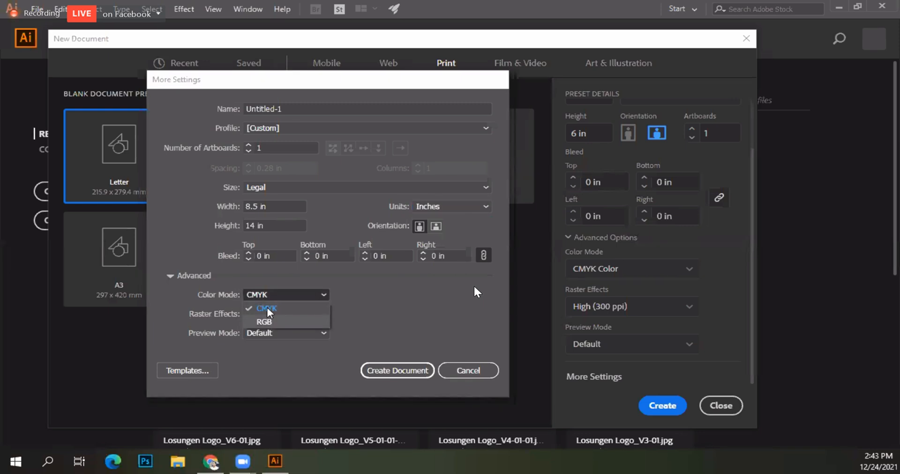
click(352, 307)
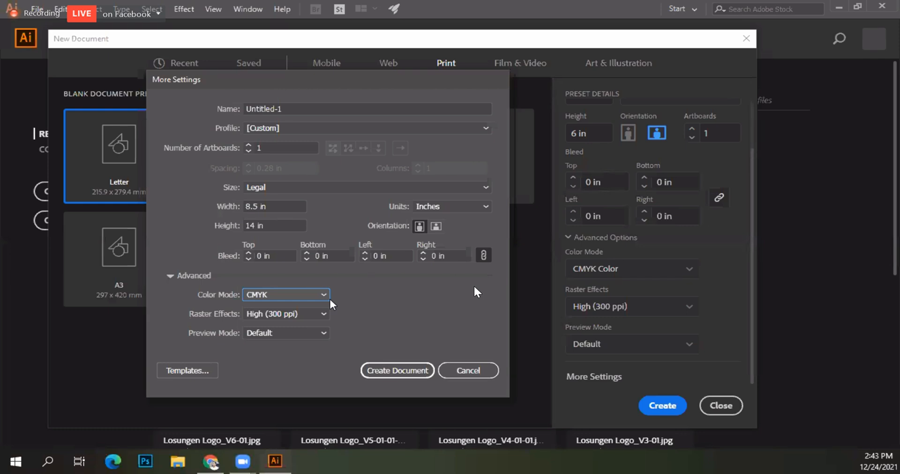
click(296, 316)
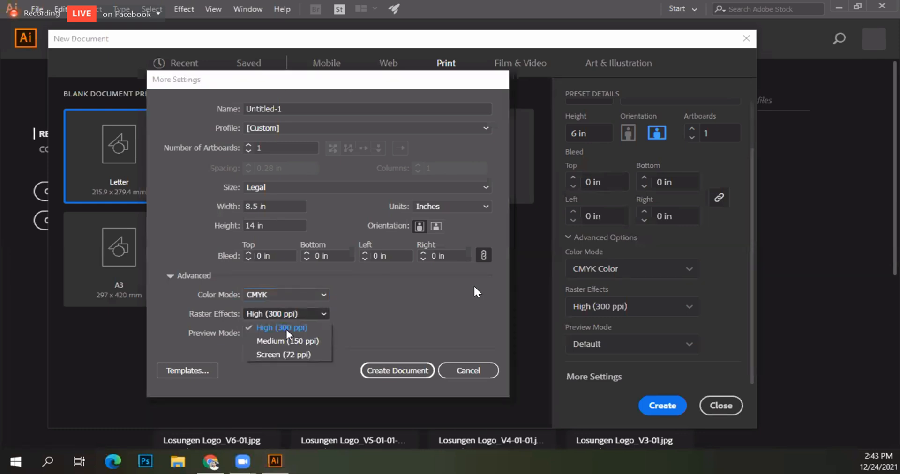
click(322, 313)
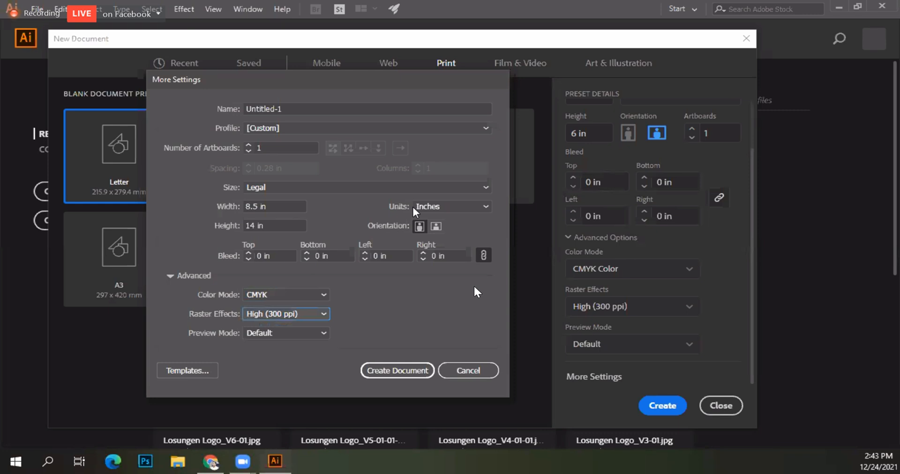
click(461, 373)
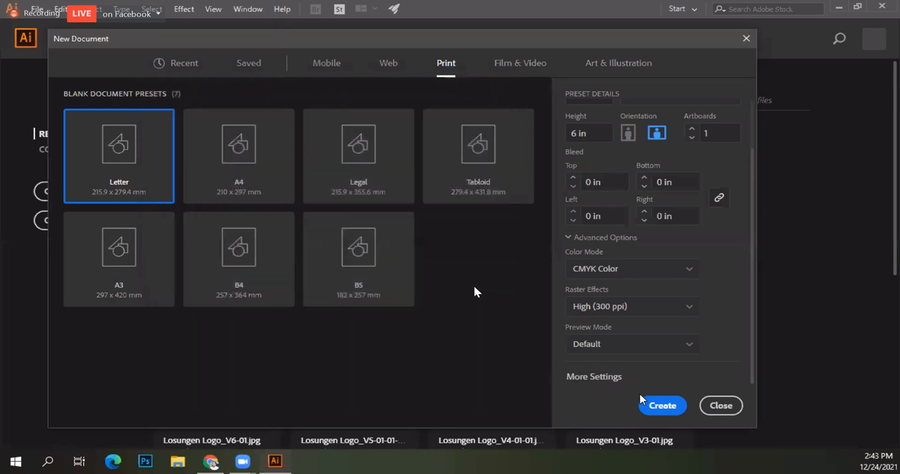
Create the 9 by 6 in landscape CMYK document and display it at 100%
click(656, 406)
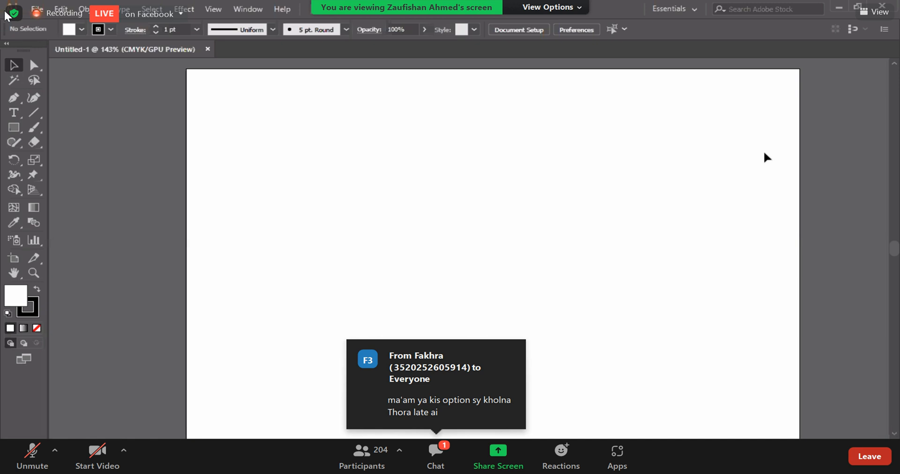
key(ctrl+1)
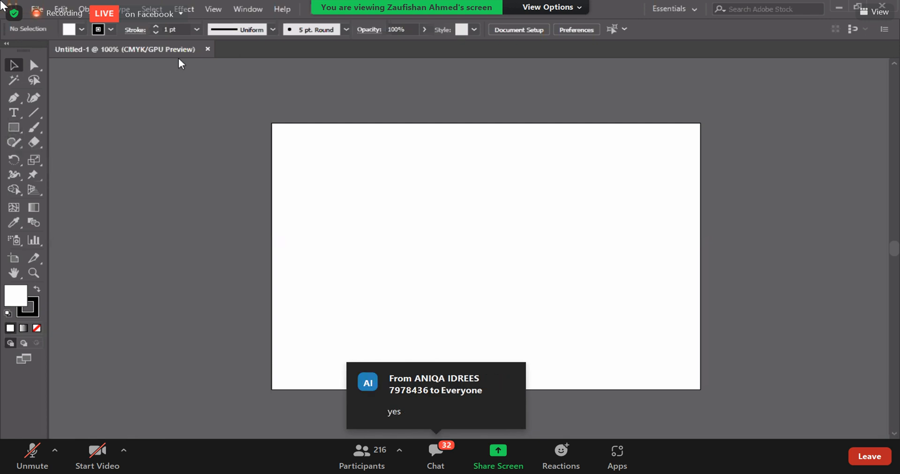
click(243, 7)
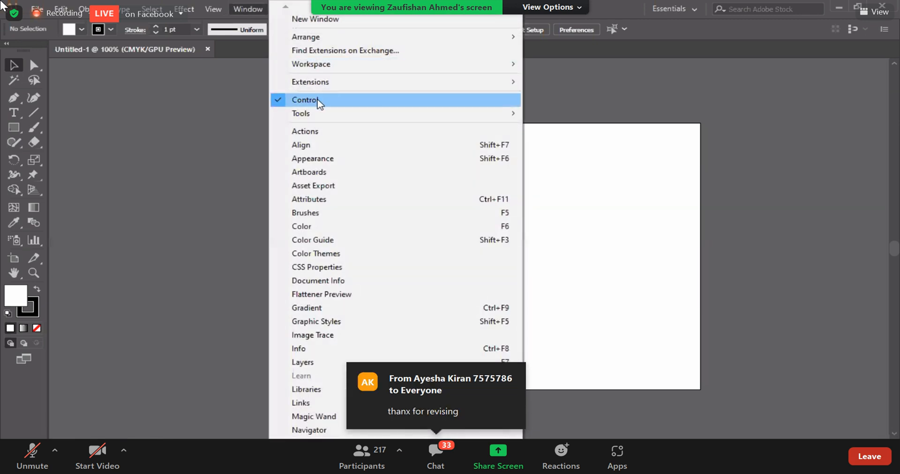
click(568, 86)
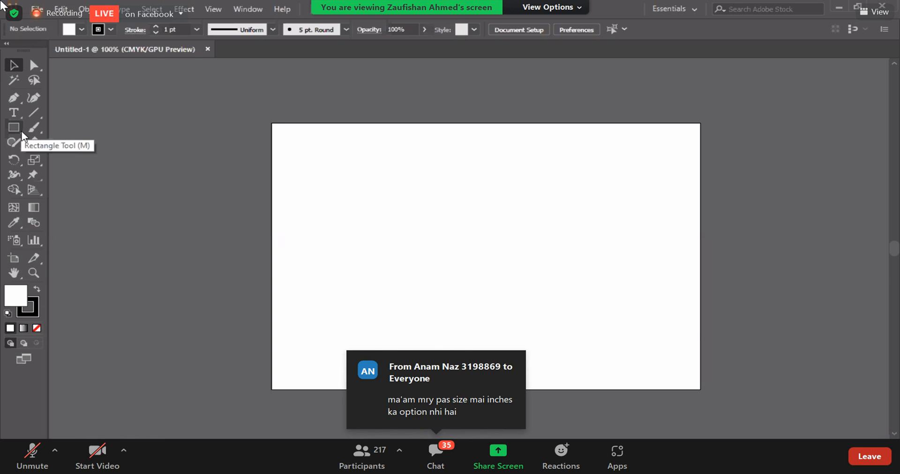
Draw a rectangle about 3.5 by 3.2 in on the left half of the artboard with the Rectangle tool
drag(15, 132, 76, 126)
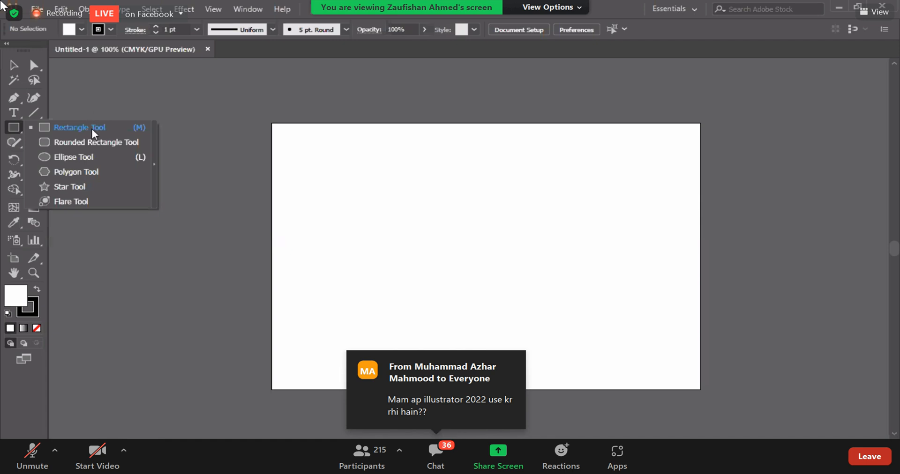
click(92, 129)
drag(327, 181, 494, 321)
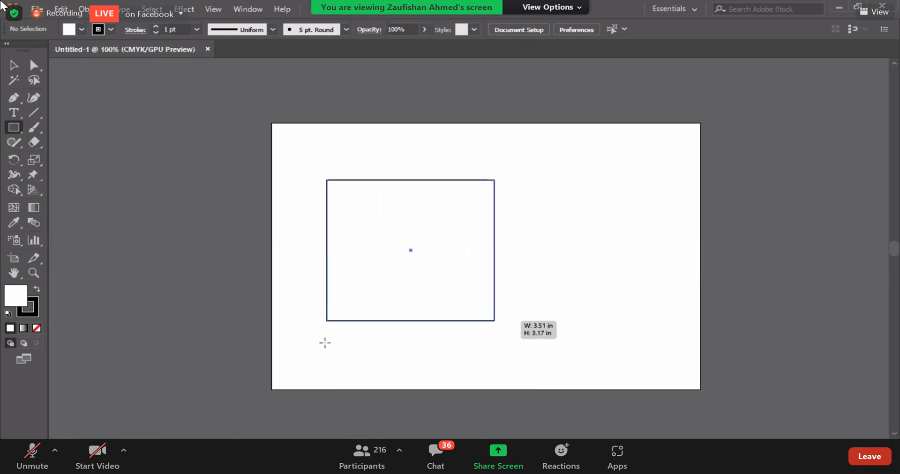
key(v)
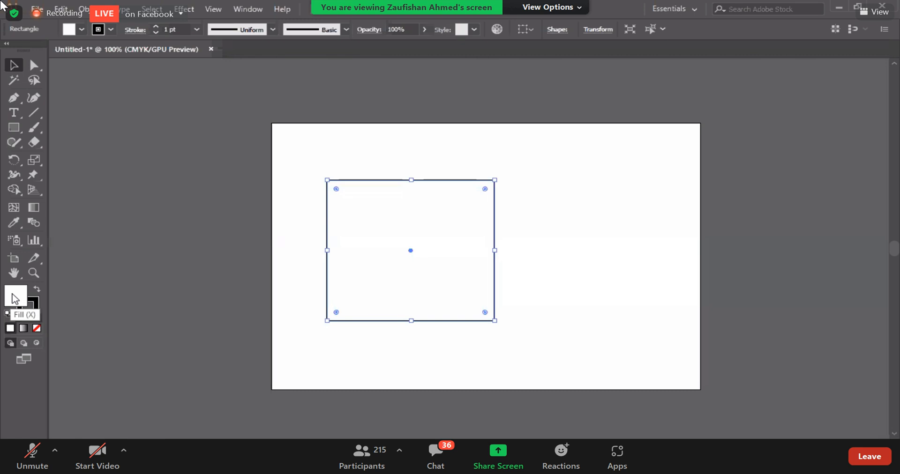
Try several fill swatches on the rectangle, including orange, and settle on yellow
click(37, 317)
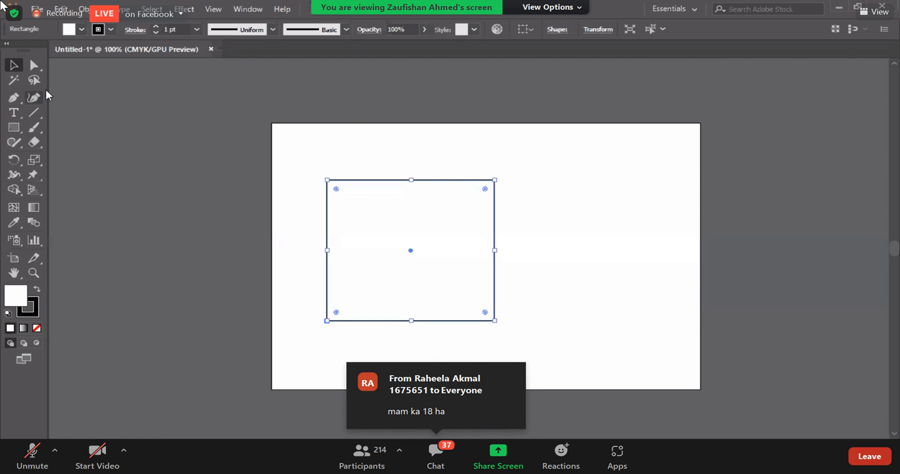
click(82, 30)
click(126, 50)
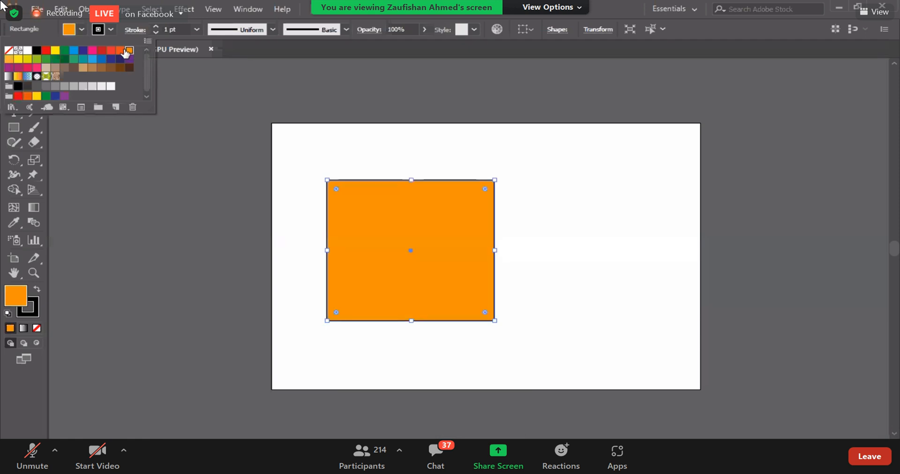
click(121, 51)
click(120, 68)
click(111, 59)
click(56, 50)
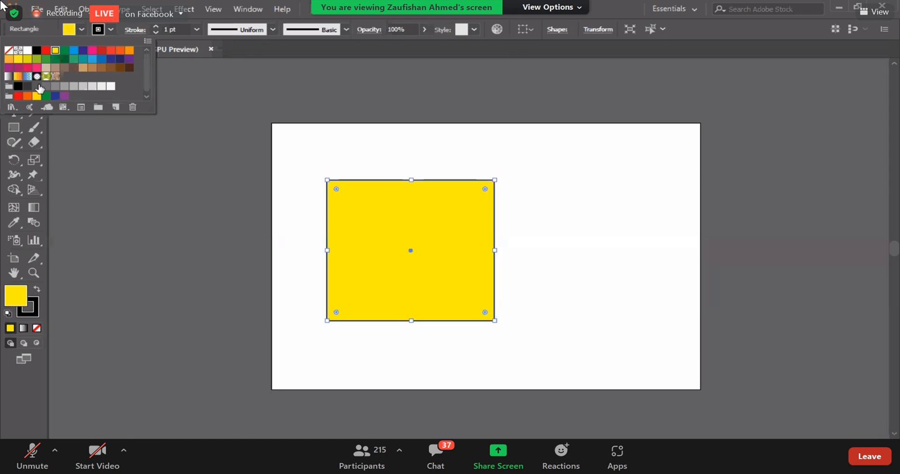
Try a dark blue stroke on the rectangle, and set the stroke to dark brown
click(111, 29)
click(112, 30)
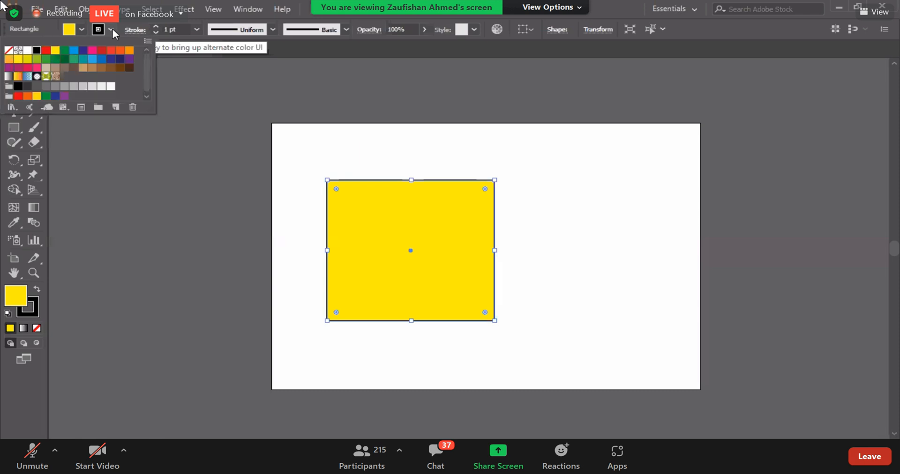
click(97, 58)
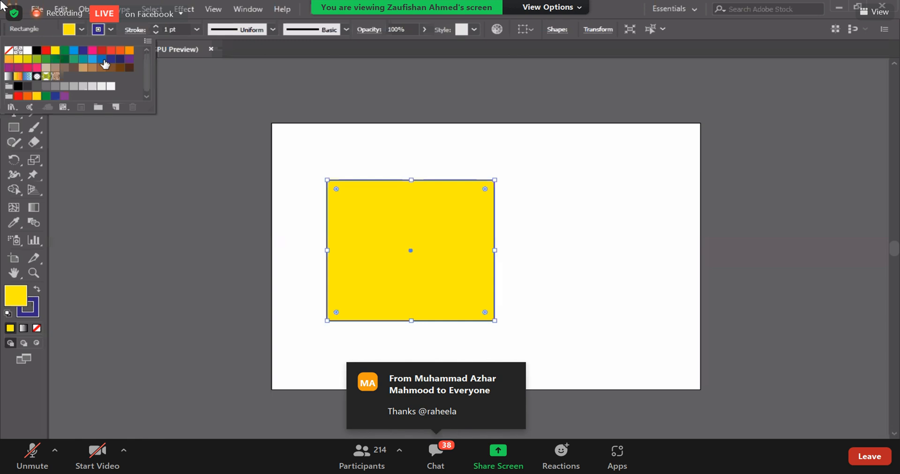
click(129, 69)
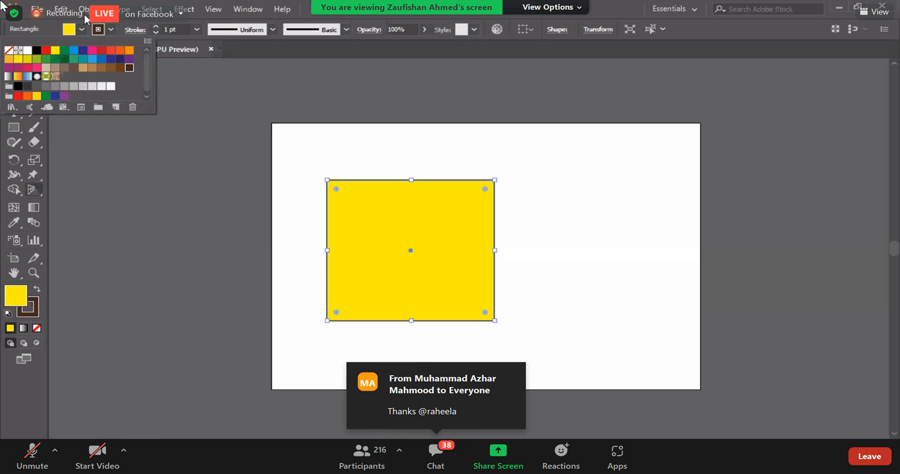
Open the rectangle fill's Color Picker, clear of the rectangle, try blue hues and set a purple hue of 289°
click(16, 299)
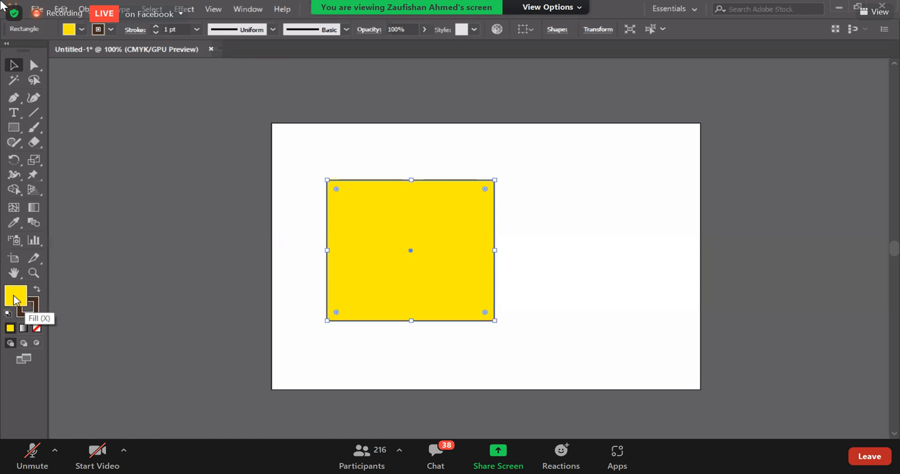
double_click(16, 300)
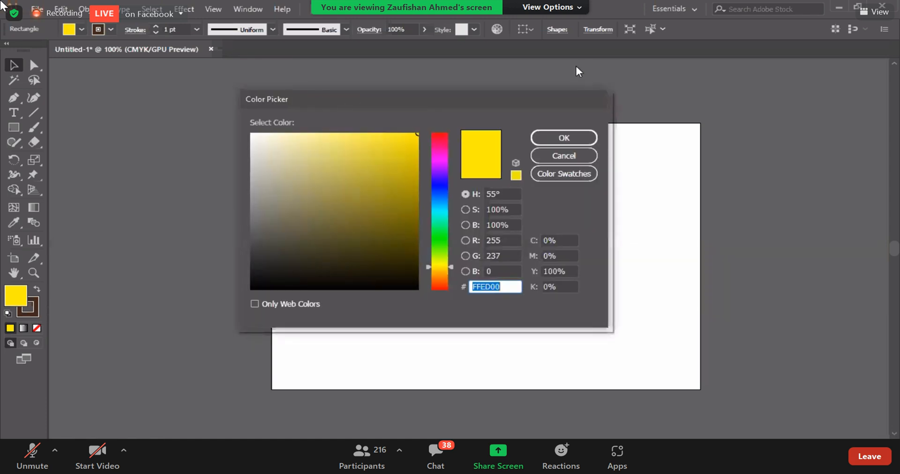
drag(334, 99, 595, 41)
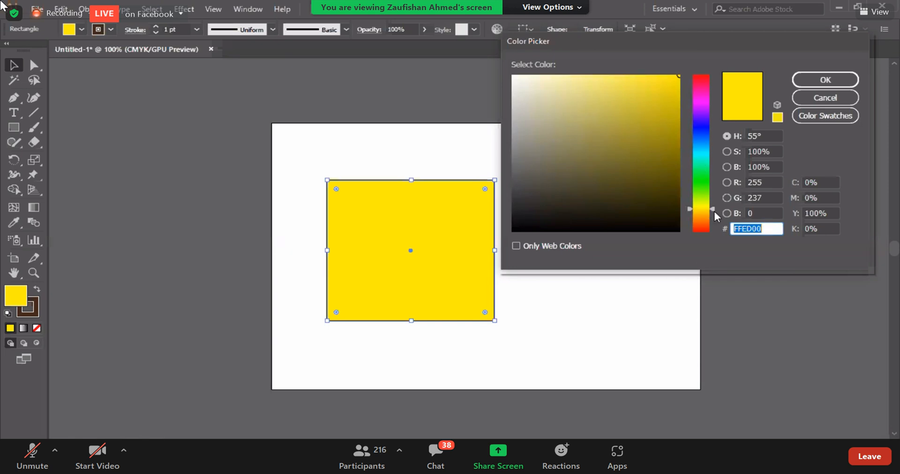
drag(713, 209, 710, 143)
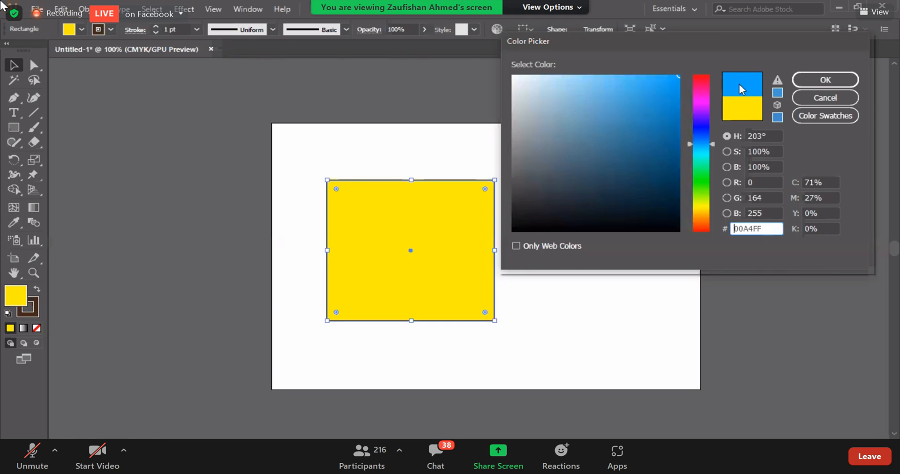
click(709, 139)
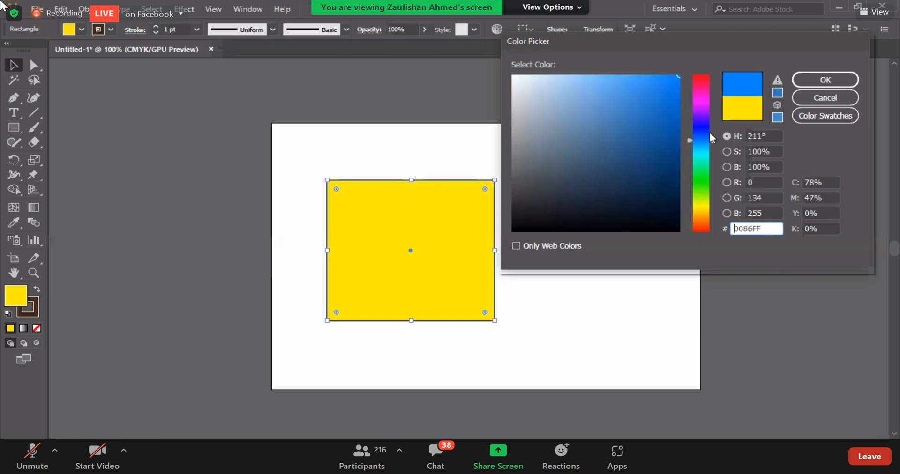
drag(709, 131, 698, 107)
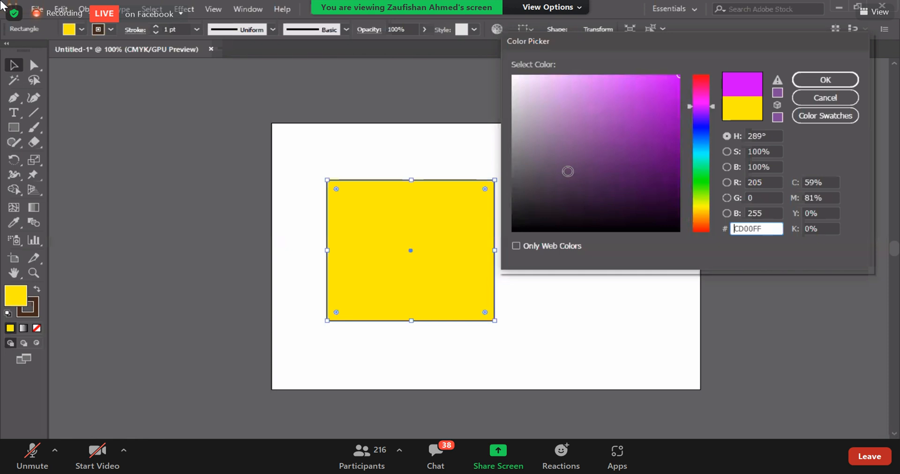
Try dark and pale shades of purple, and apply B41ED8 as the rectangle's fill
click(668, 185)
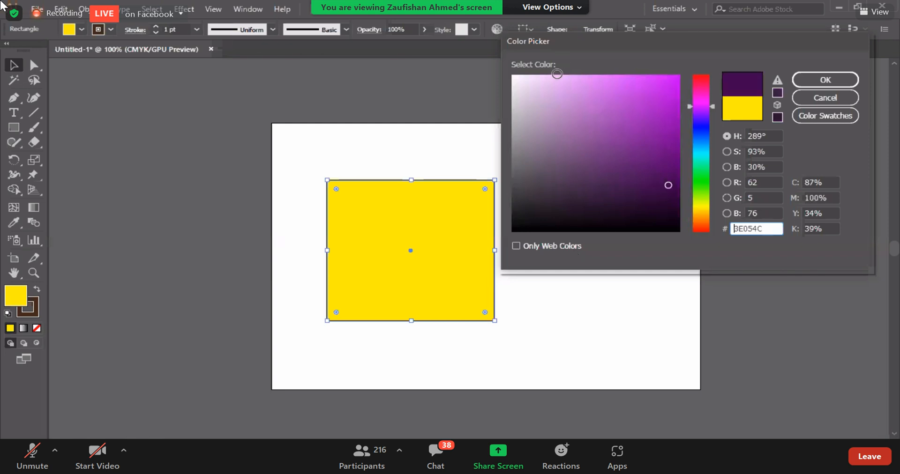
click(549, 78)
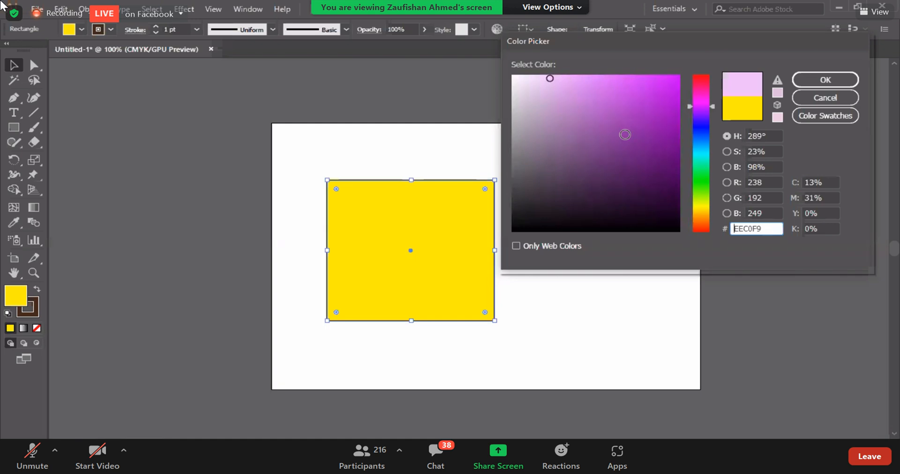
click(630, 92)
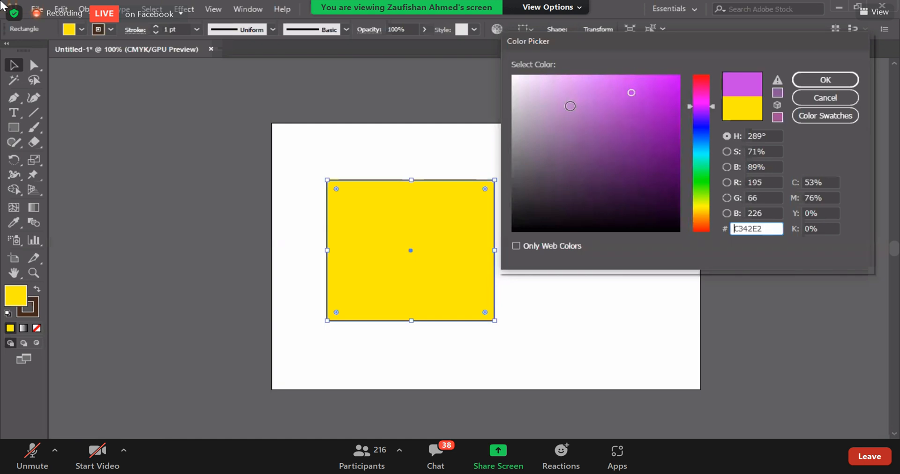
click(577, 106)
click(624, 128)
click(655, 98)
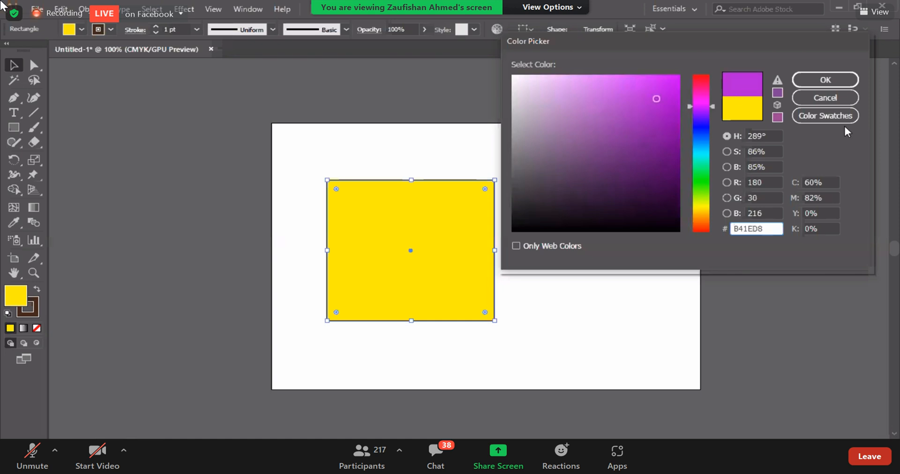
click(820, 83)
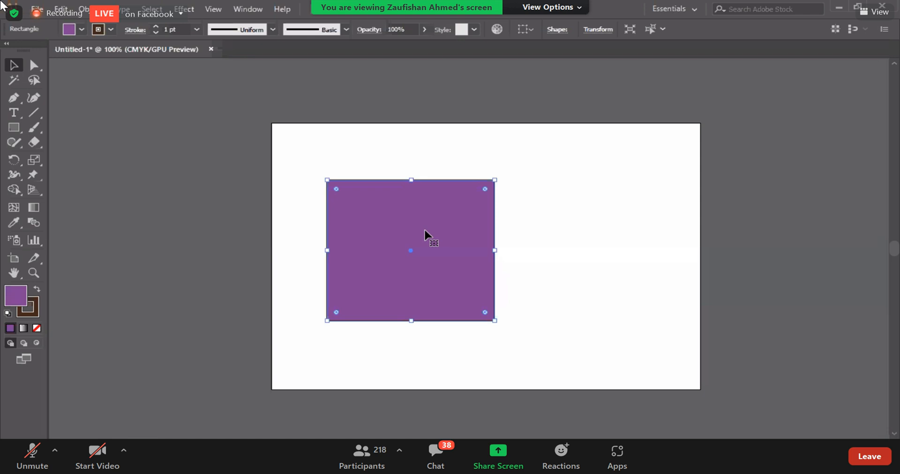
Move the rectangle slightly up and right towards the artboard's centre, and try no fill before setting its fill to yellow
drag(447, 277, 447, 268)
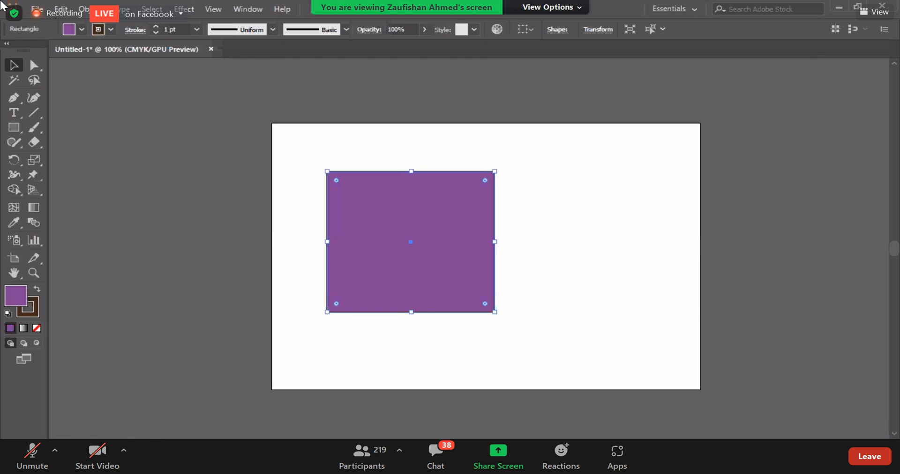
drag(434, 265, 476, 263)
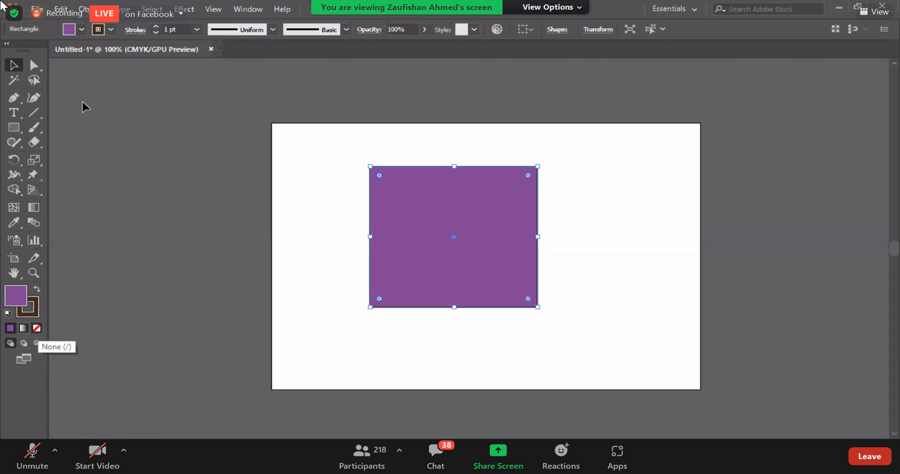
click(82, 29)
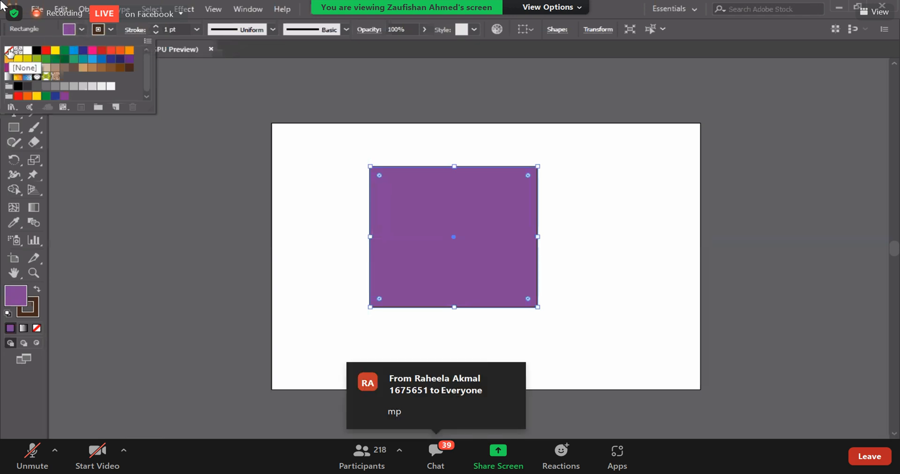
click(9, 50)
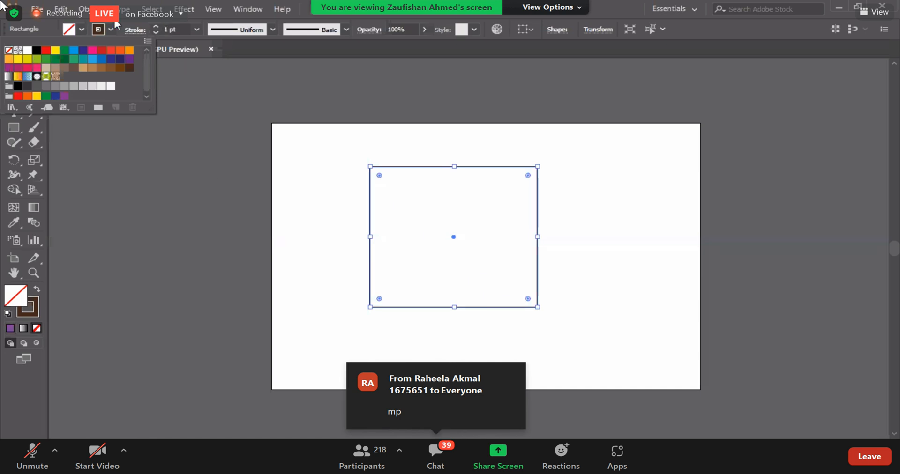
click(55, 50)
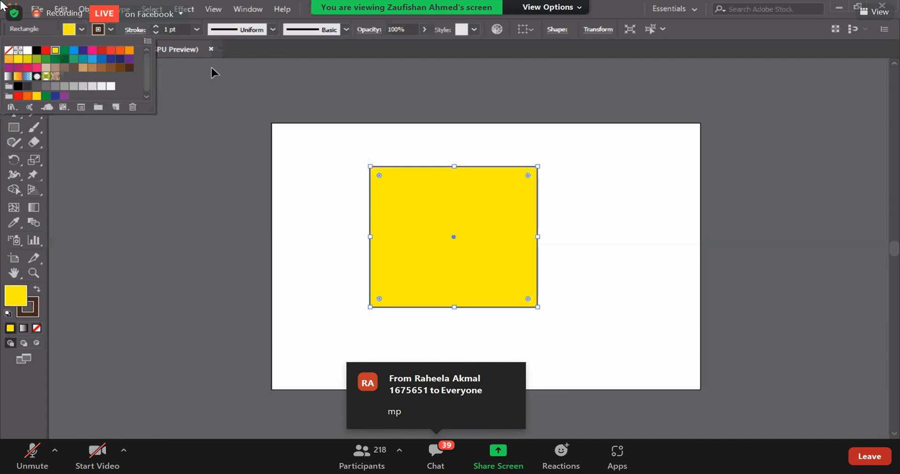
Try the rectangle without a stroke, and set its stroke to red
click(112, 29)
click(112, 29)
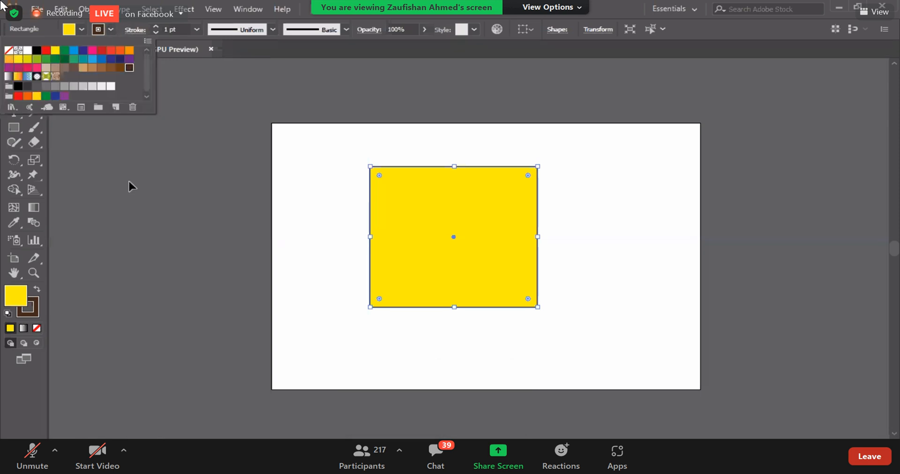
click(9, 50)
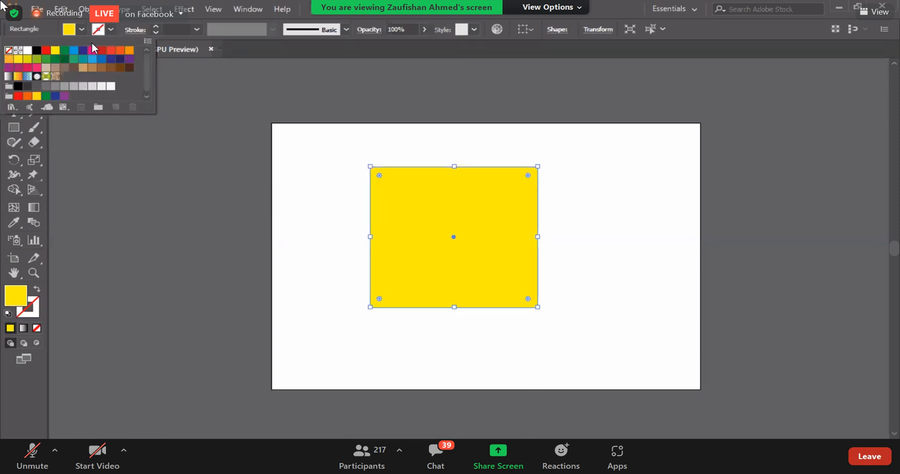
click(101, 51)
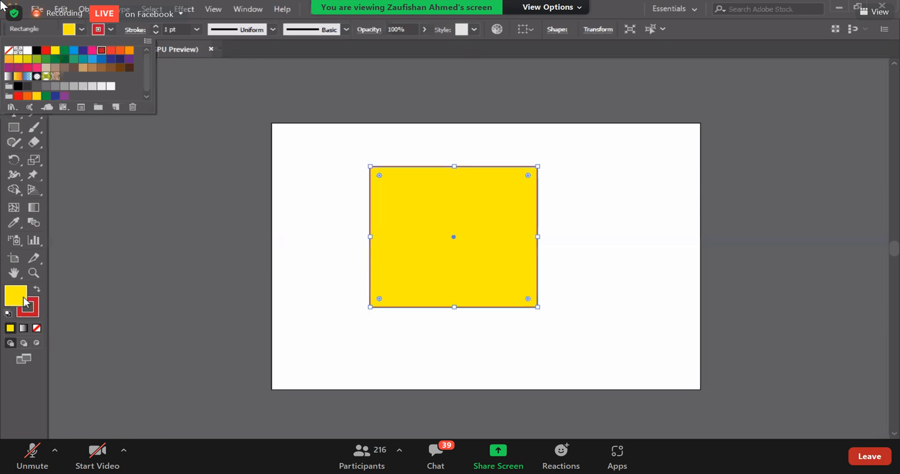
click(46, 312)
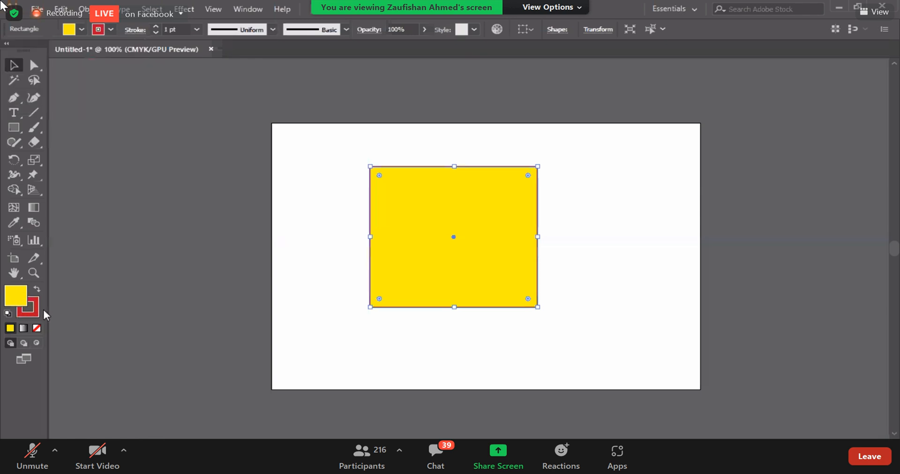
Swap the rectangle's yellow fill and red stroke, and swap them back
click(20, 296)
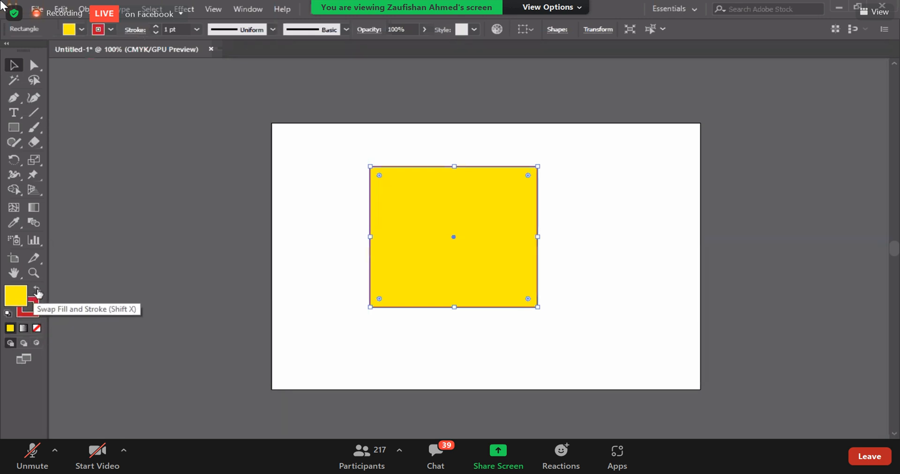
click(37, 292)
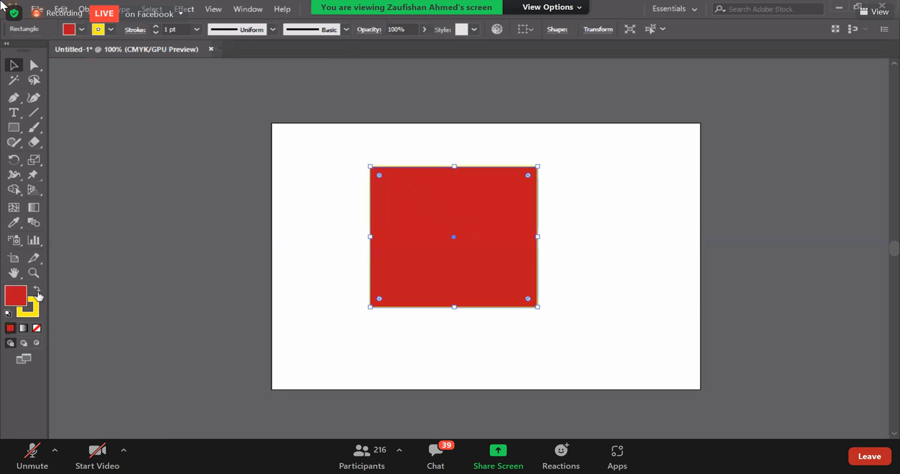
click(38, 291)
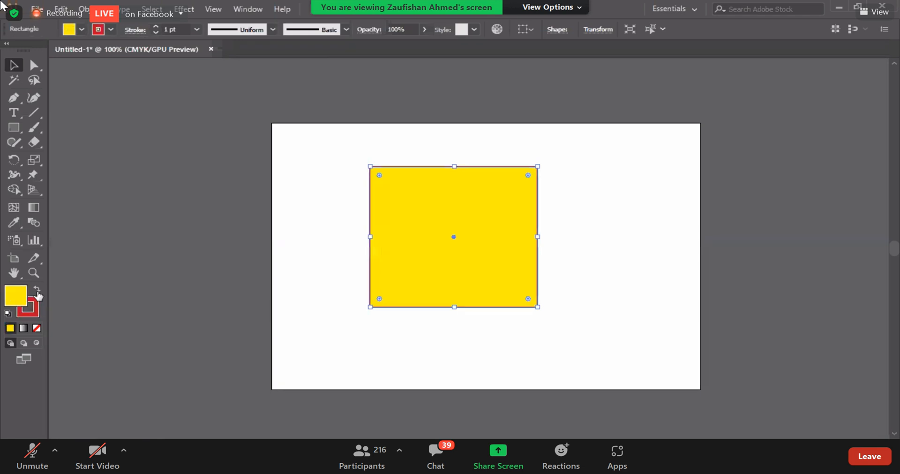
Set the rectangle's stroke to None and move the rectangle slightly to the left on the artboard
click(110, 29)
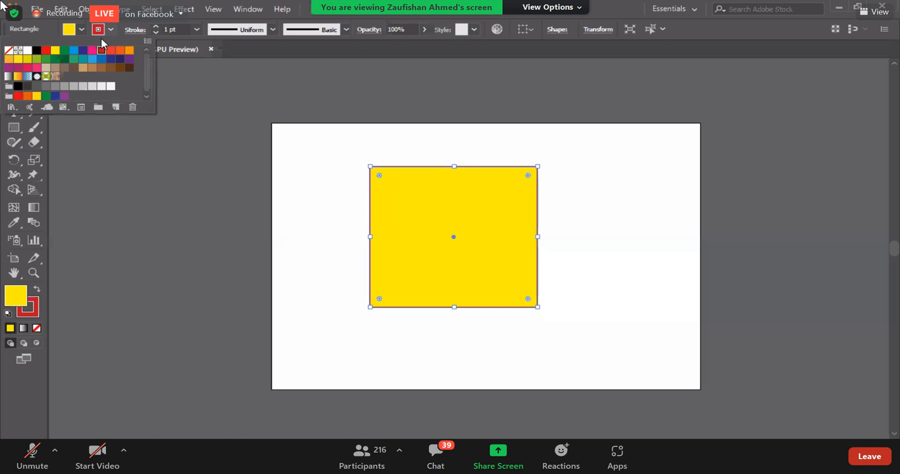
click(8, 51)
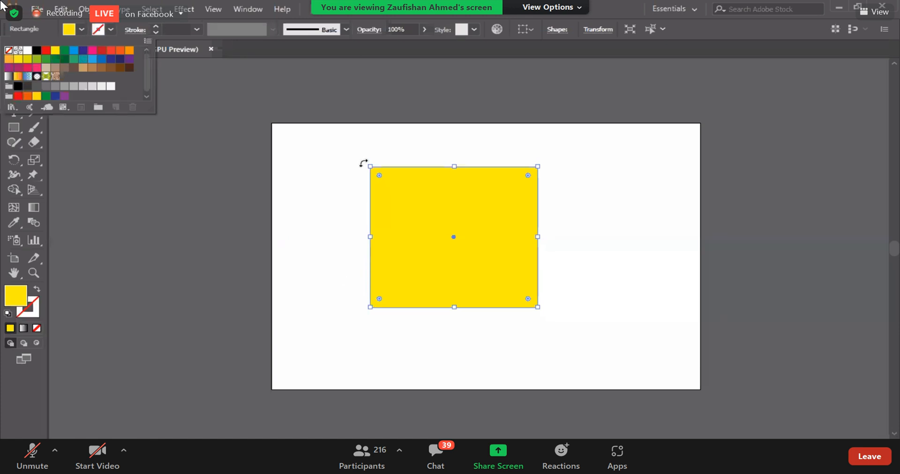
click(338, 272)
mouse_move(398, 277)
mouse_down()
mouse_move(346, 261)
mouse_move(367, 274)
mouse_up()
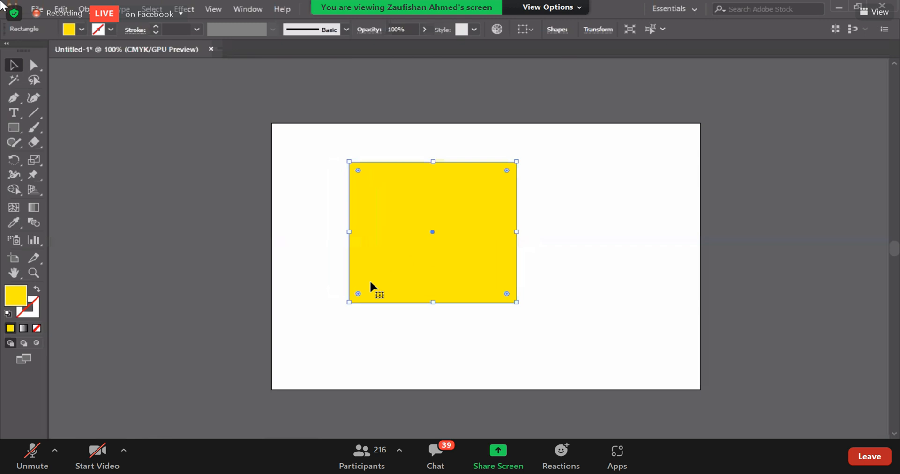
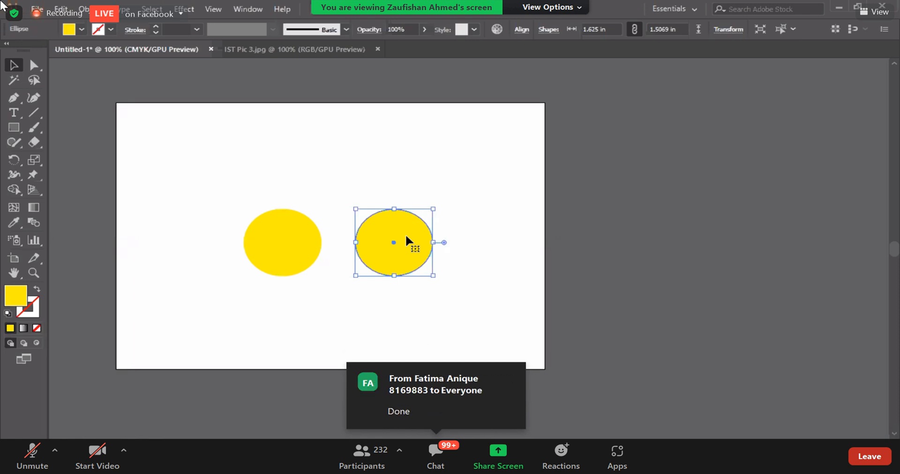
Delete the right-hand yellow ellipse and move the remaining one further left on the artboard
key(ctrl+minus)
key(ctrl+minus)
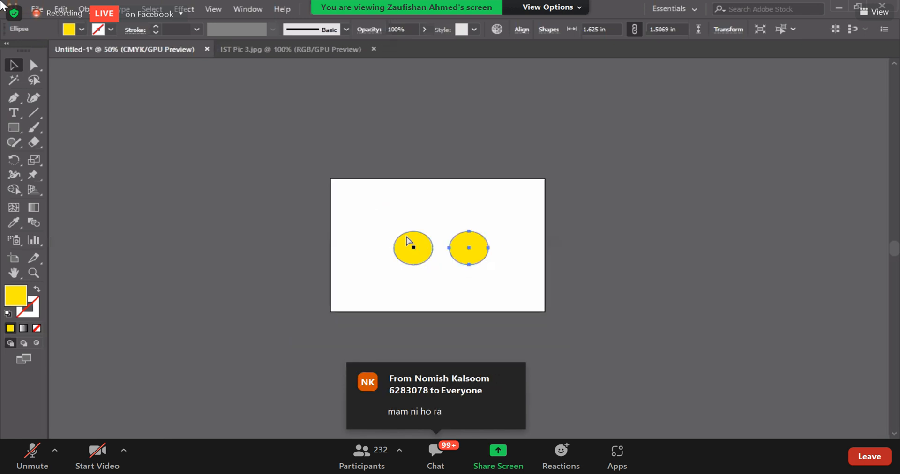
key(ctrl+plus)
key(ctrl+plus)
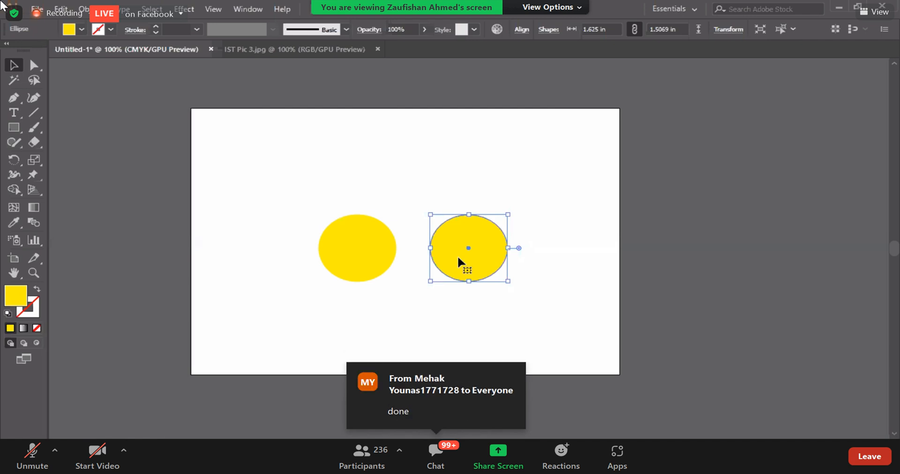
key(Delete)
click(364, 254)
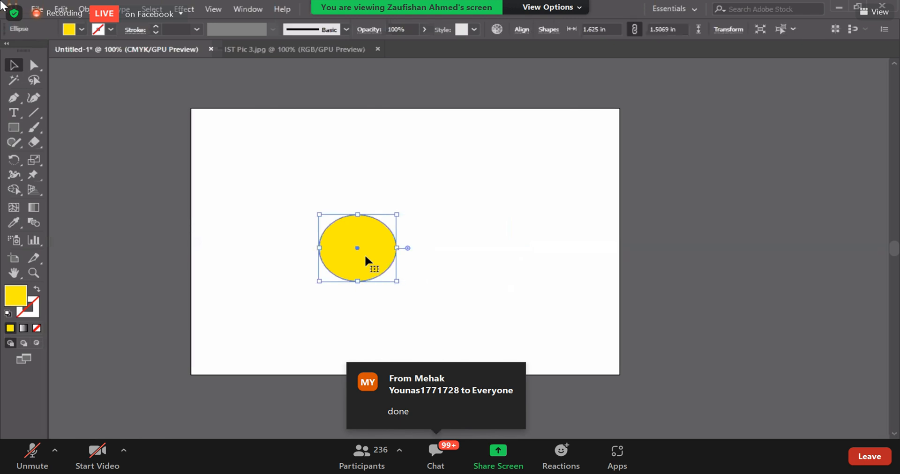
drag(365, 256, 312, 253)
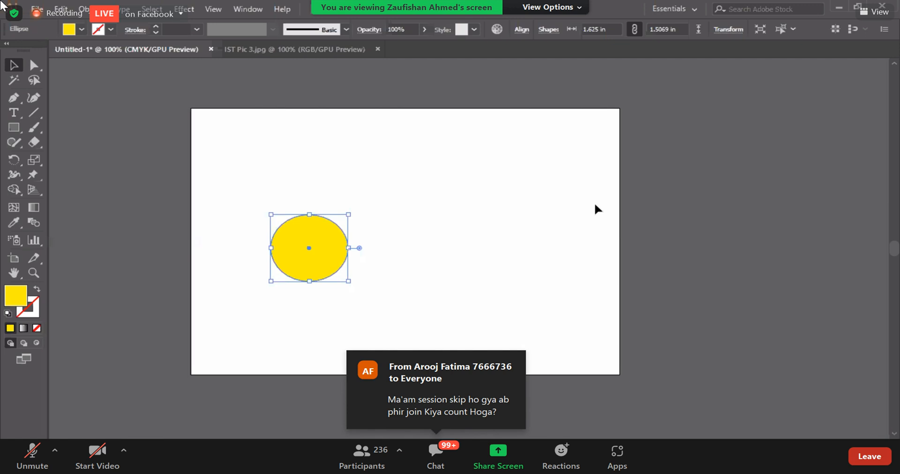
Copy and paste the yellow ellipse into the artboard's upper-right corner, and delete the copy
key(a)
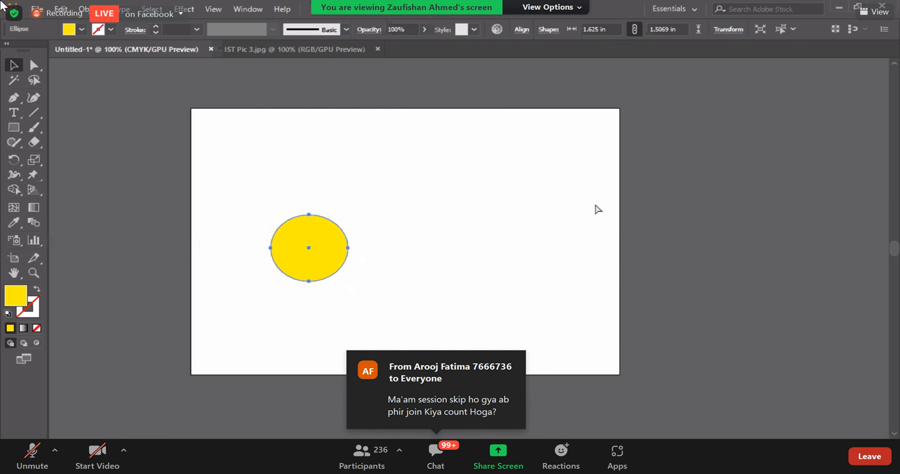
key(ctrl+c)
key(ctrl+v)
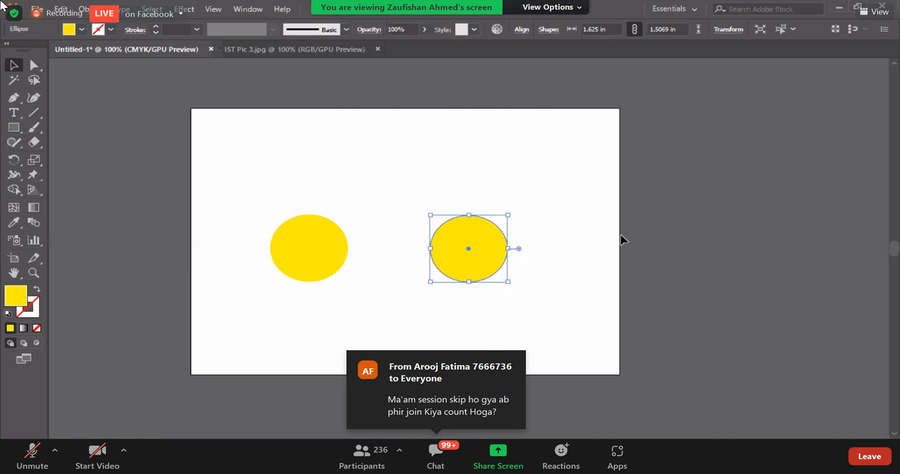
drag(485, 258, 609, 135)
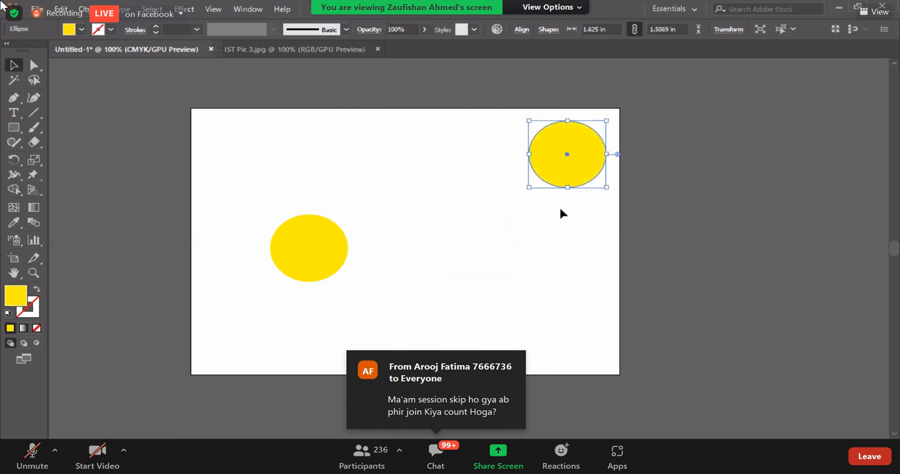
key(Delete)
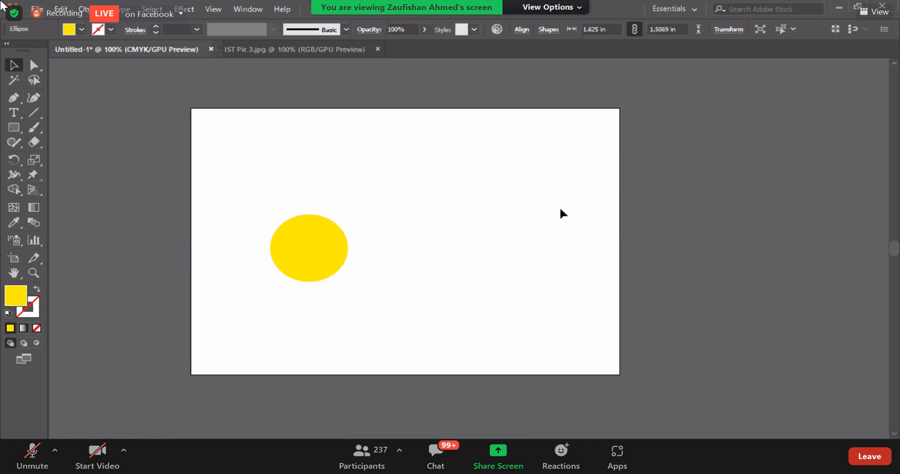
Place a duplicate of the yellow ellipse in the artboard's upper-right corner, and delete the duplicate
click(290, 243)
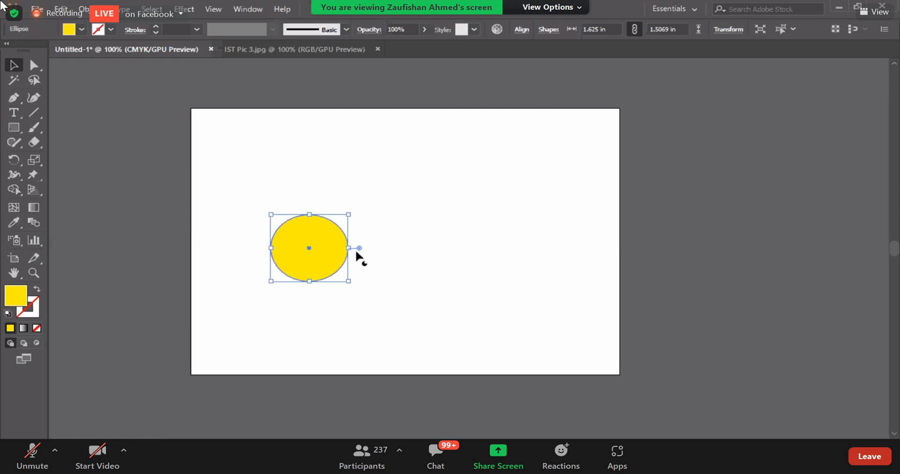
drag(311, 272, 573, 182)
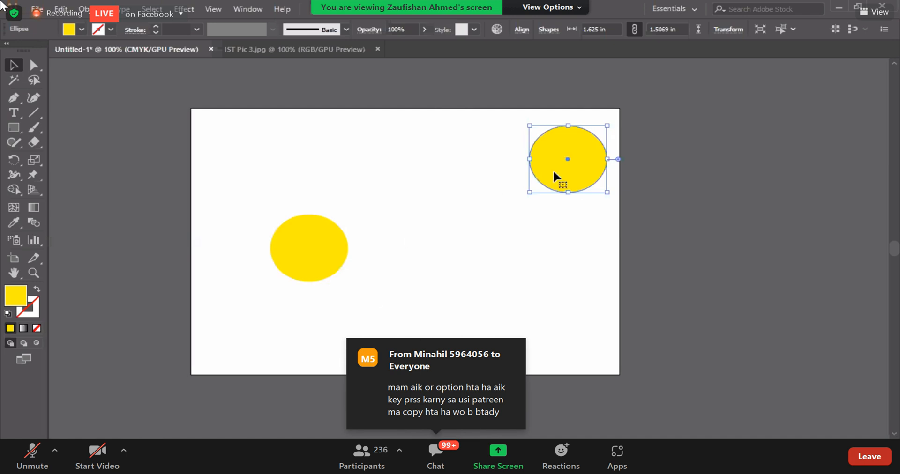
key(Delete)
Duplicate the yellow ellipse straight to its right at the same height, and delete the duplicate
click(325, 249)
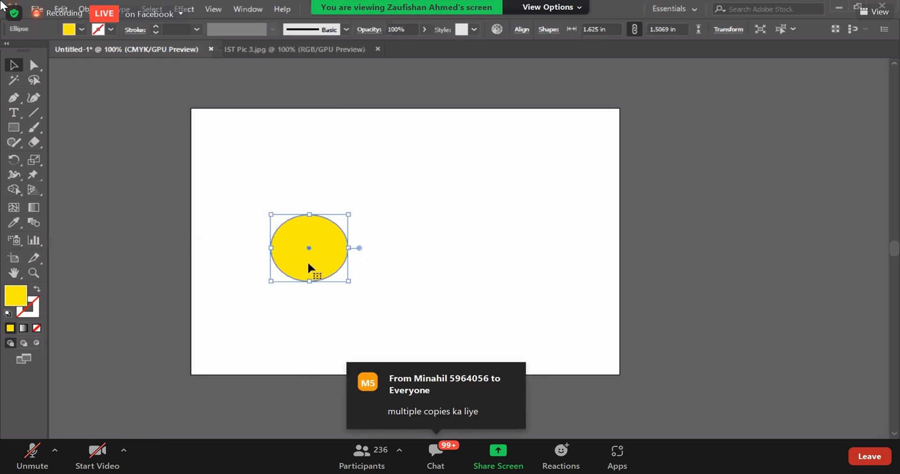
drag(307, 264, 447, 259)
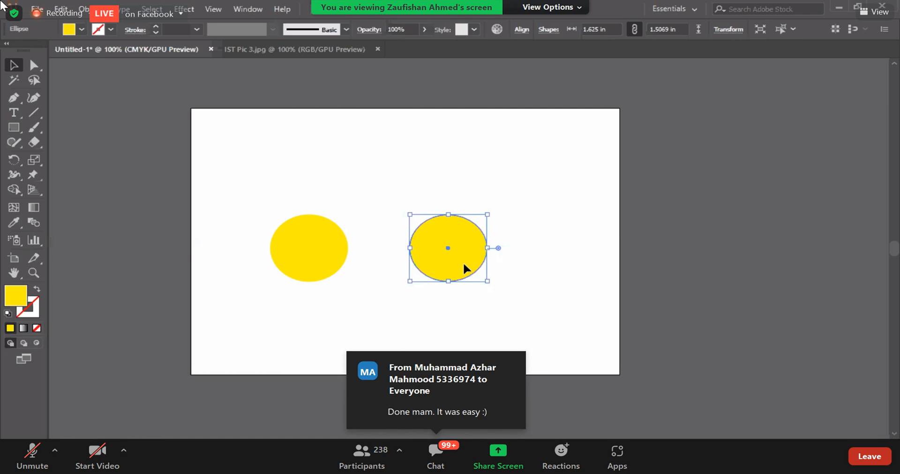
key(Delete)
Move the yellow ellipse off the artboard onto the empty canvas to the right
drag(329, 265, 364, 258)
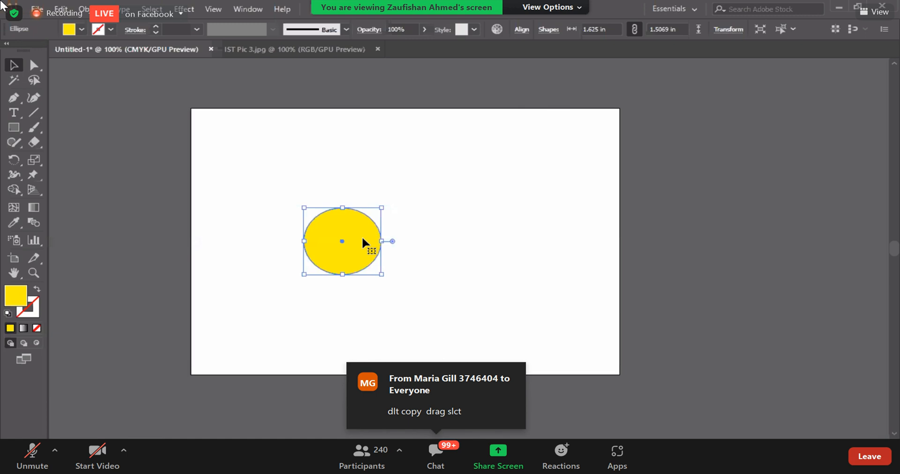
drag(331, 253, 781, 273)
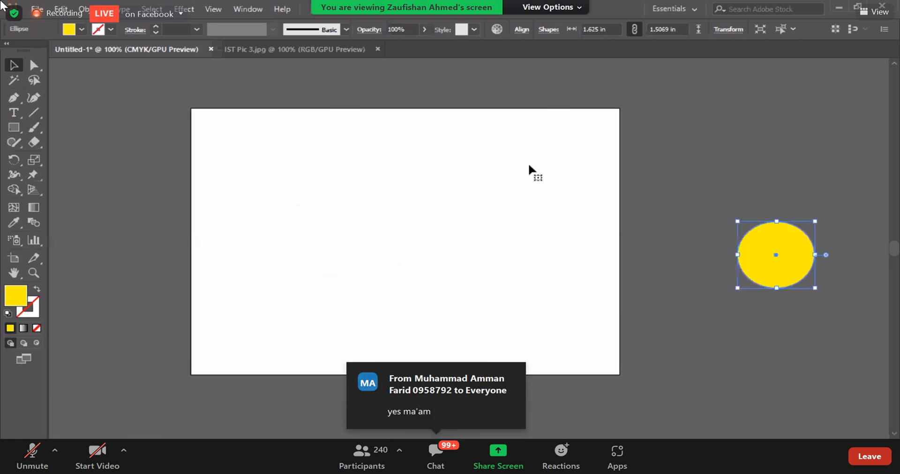
Draw a yellow rectangle about 4.82 by 3.44 in in the middle of the artboard
click(13, 127)
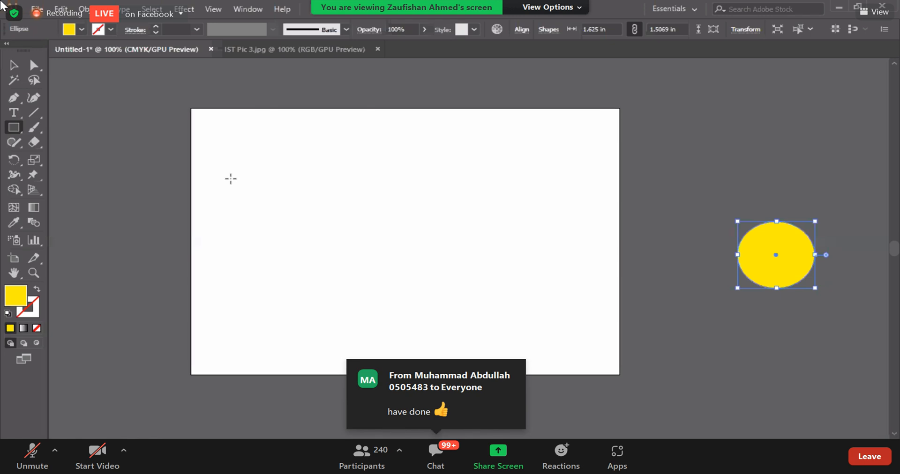
drag(289, 174, 518, 325)
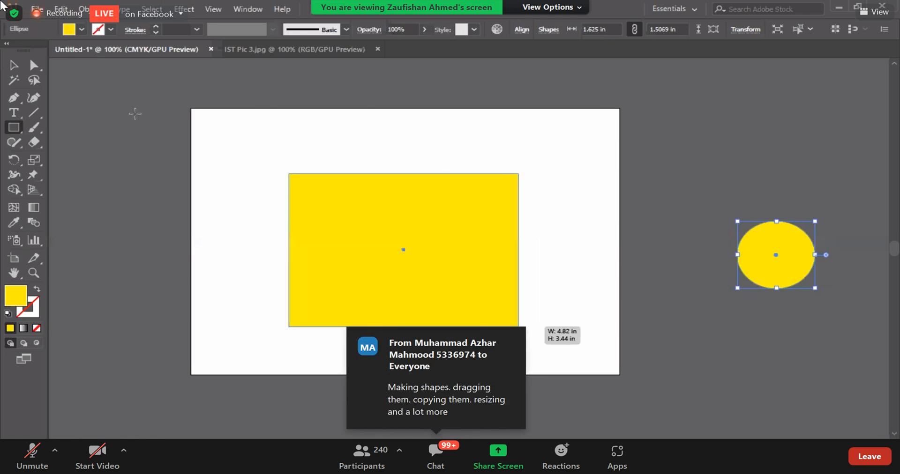
click(14, 65)
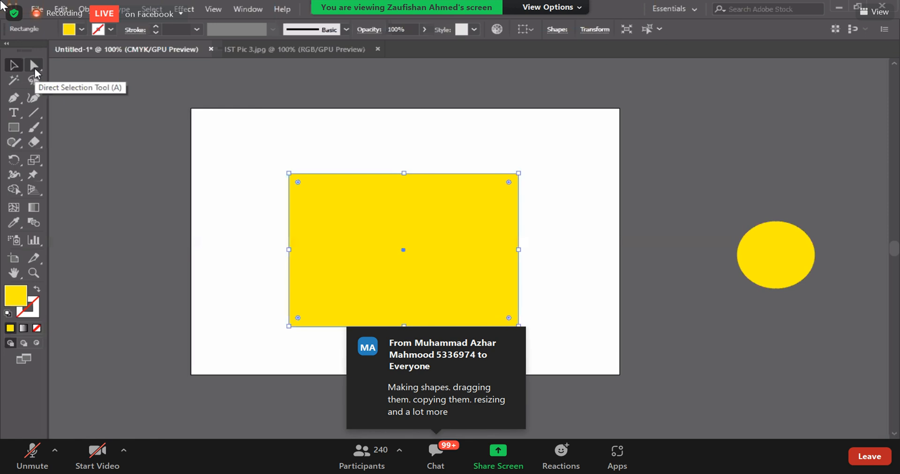
Try out the Direct Selection tool, and scale the rectangle down from its upper-right corner with the Selection tool
click(36, 68)
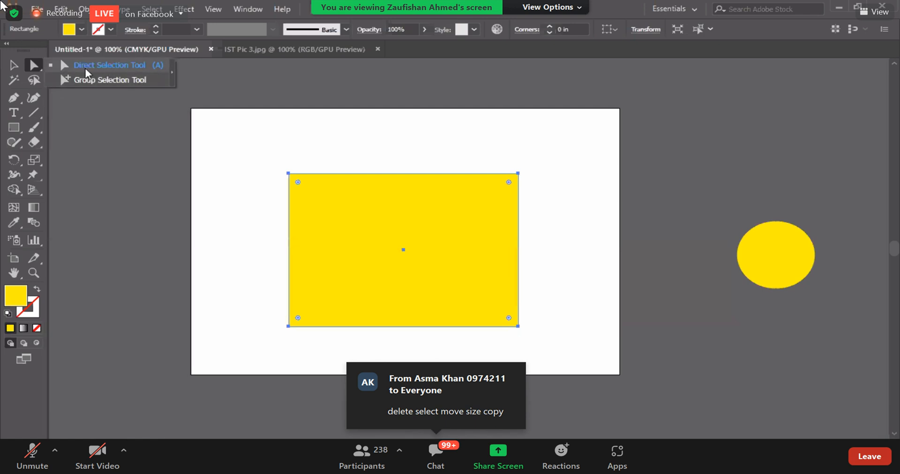
click(112, 65)
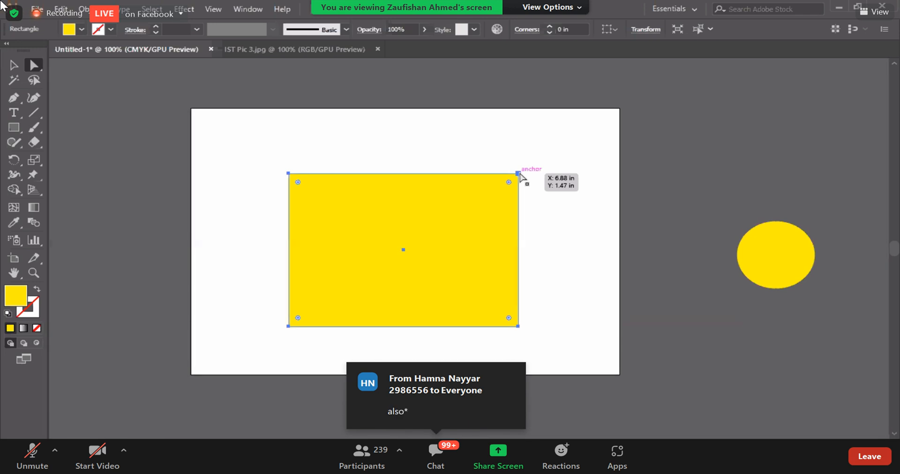
click(14, 66)
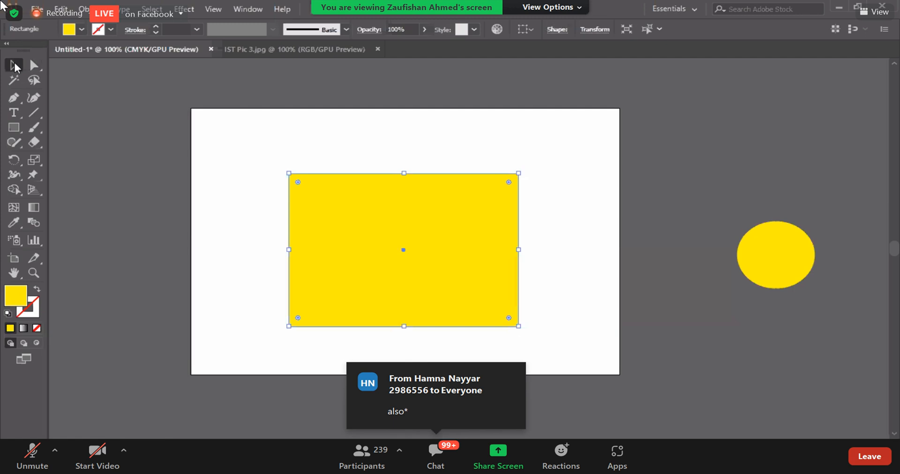
drag(518, 173, 492, 196)
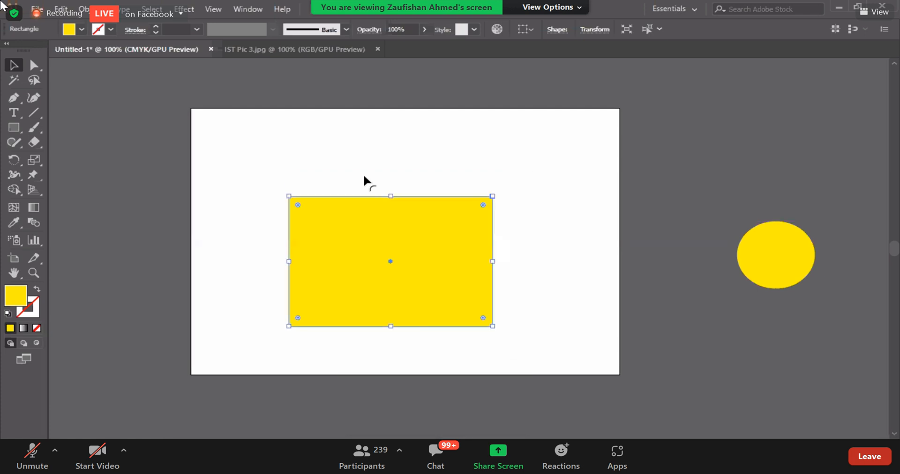
Reshape the rectangle into an irregular quadrilateral by moving individual corner anchor points with the Direct Selection tool
click(35, 66)
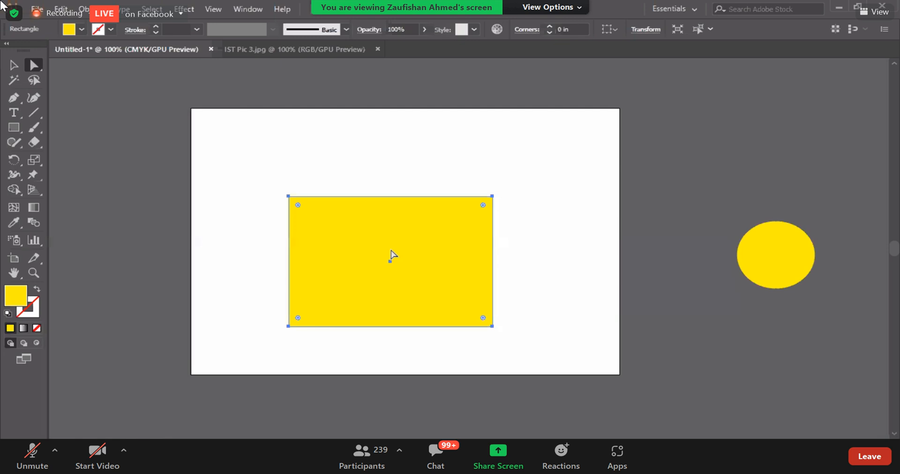
key(ctrl+plus)
key(ctrl+plus)
drag(610, 217, 574, 226)
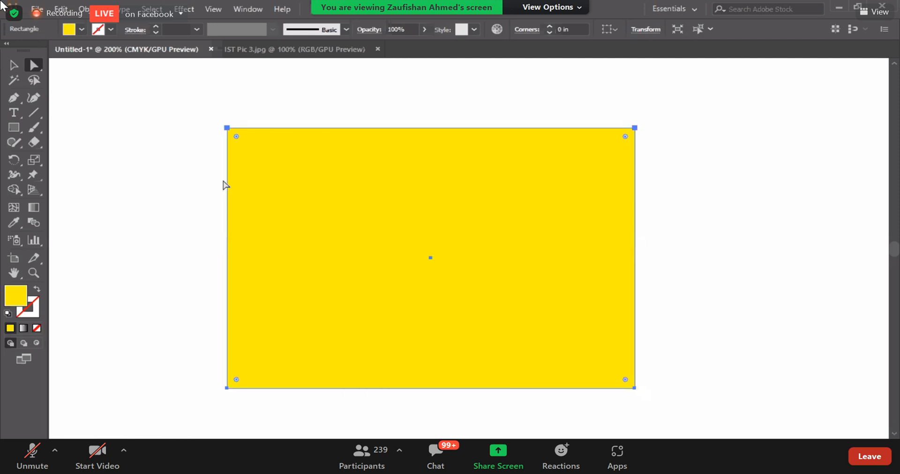
key(v)
key(ctrl+minus)
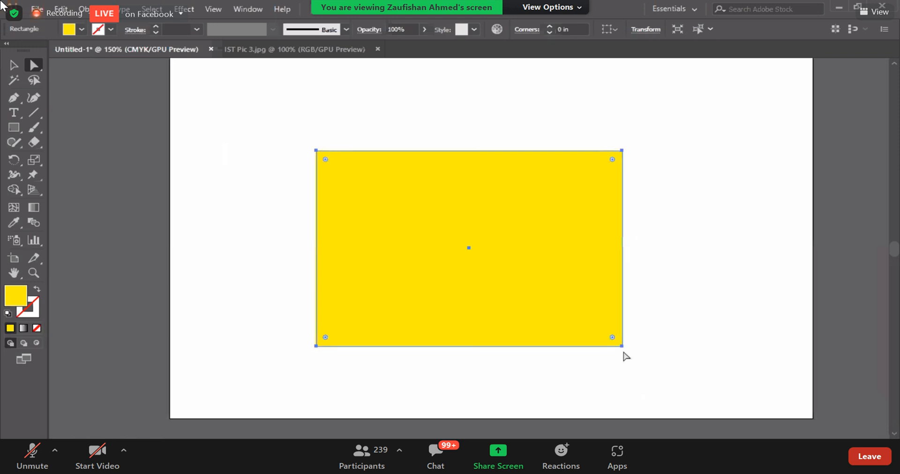
click(622, 151)
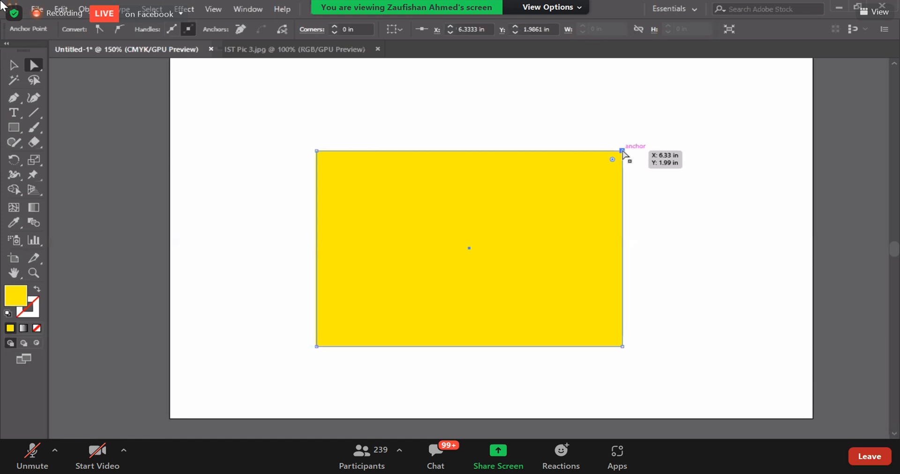
drag(622, 152, 435, 218)
drag(436, 219, 423, 251)
drag(421, 247, 520, 132)
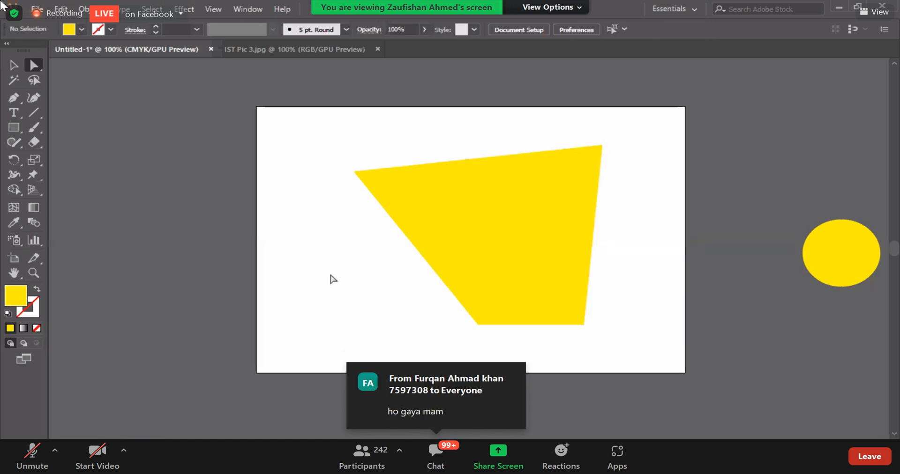
Move the irregular quadrilateral off the artboard to the left, and deselect it
click(479, 253)
click(391, 148)
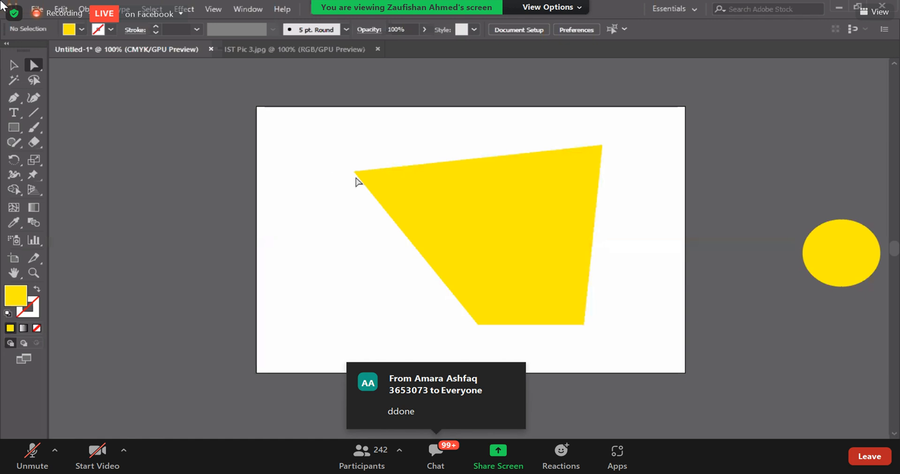
drag(432, 198, 107, 203)
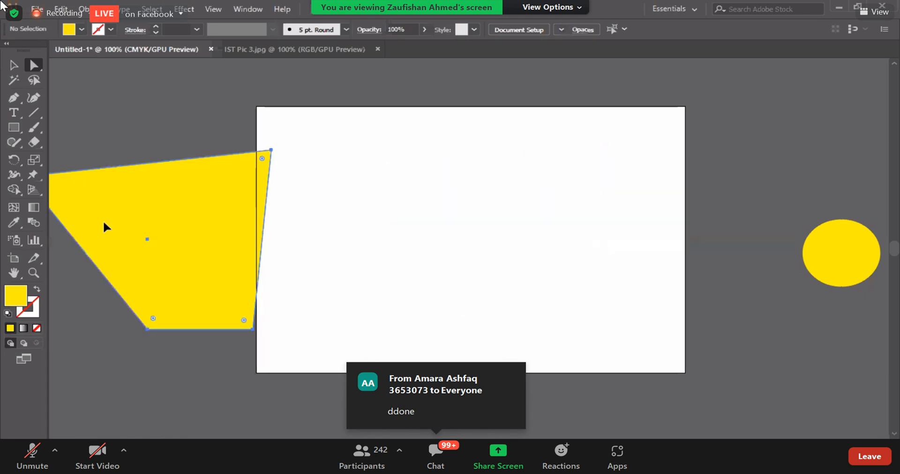
drag(201, 203, 113, 224)
click(301, 222)
Draw a new yellow rectangle in the middle of the empty artboard, and return to the Selection tool
click(14, 126)
drag(361, 182, 547, 291)
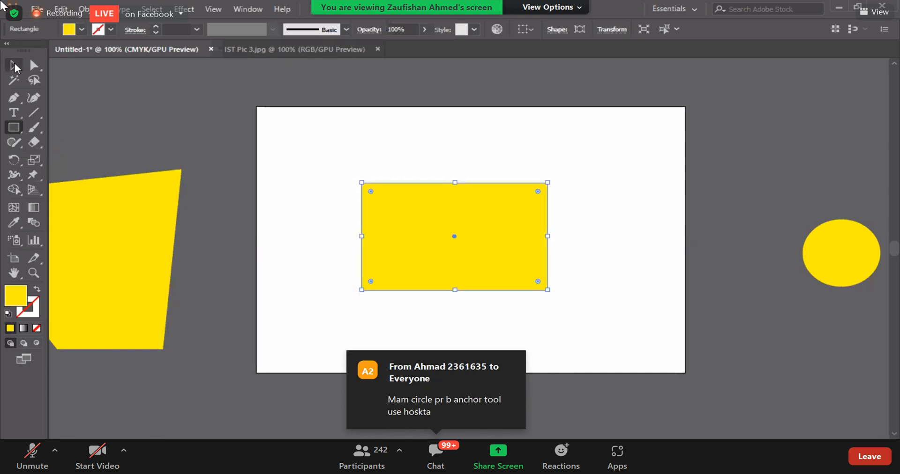
click(18, 69)
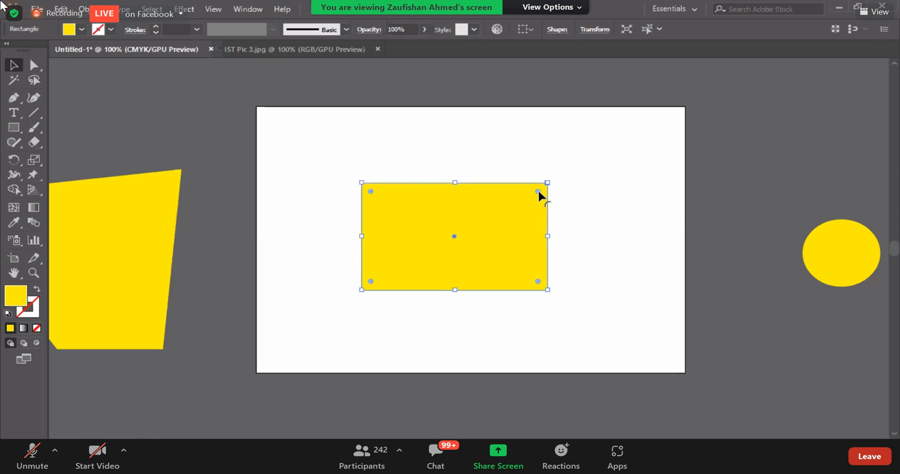
Round all four corners of the new rectangle with its corner widgets, and reduce the rounding to a smaller radius
drag(535, 195, 516, 211)
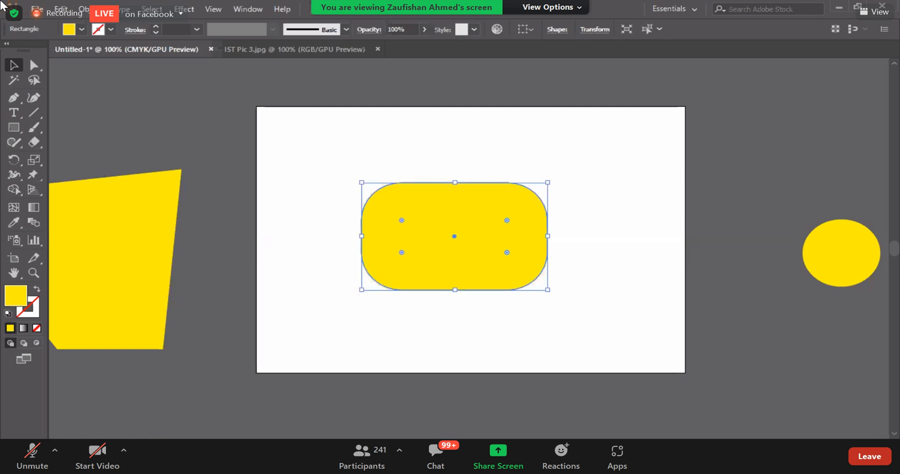
drag(516, 215, 542, 230)
click(646, 250)
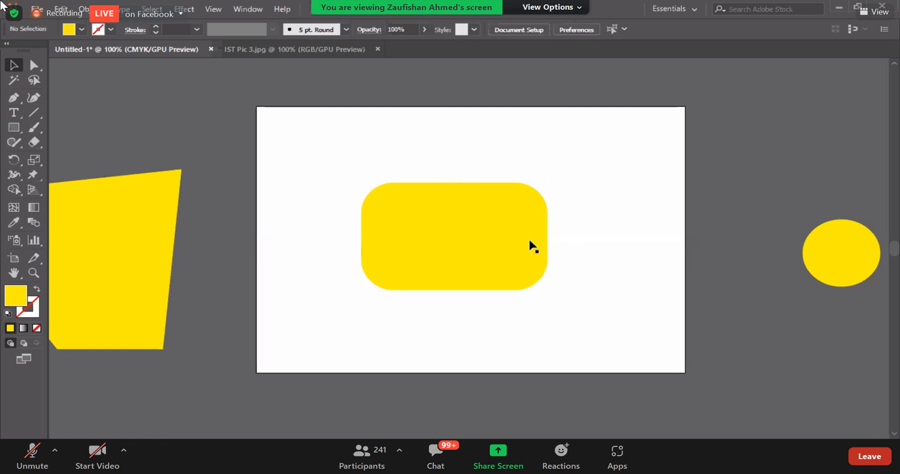
click(515, 213)
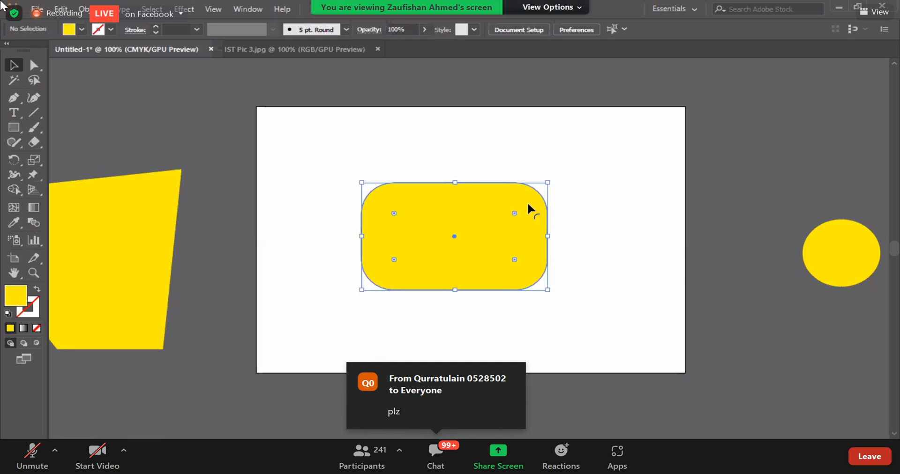
click(576, 233)
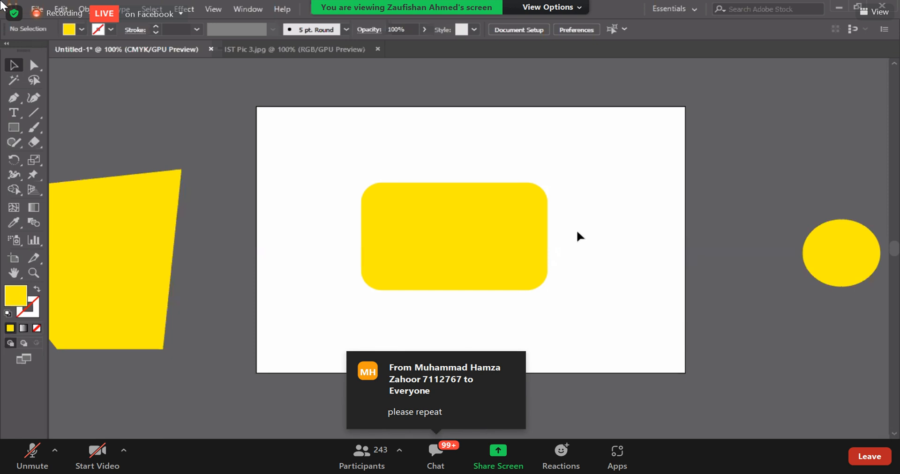
Remove the rounding so all of the rectangle's corners are square, and deselect it
click(494, 222)
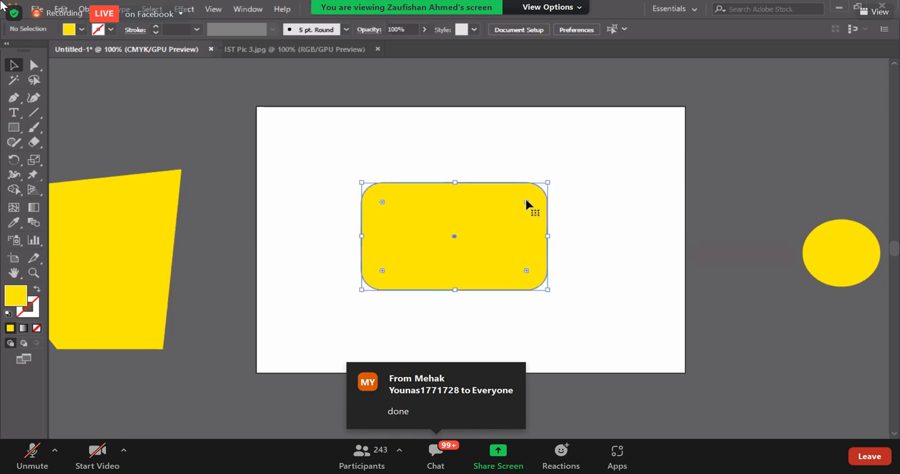
drag(527, 203, 603, 171)
drag(542, 187, 559, 193)
click(558, 193)
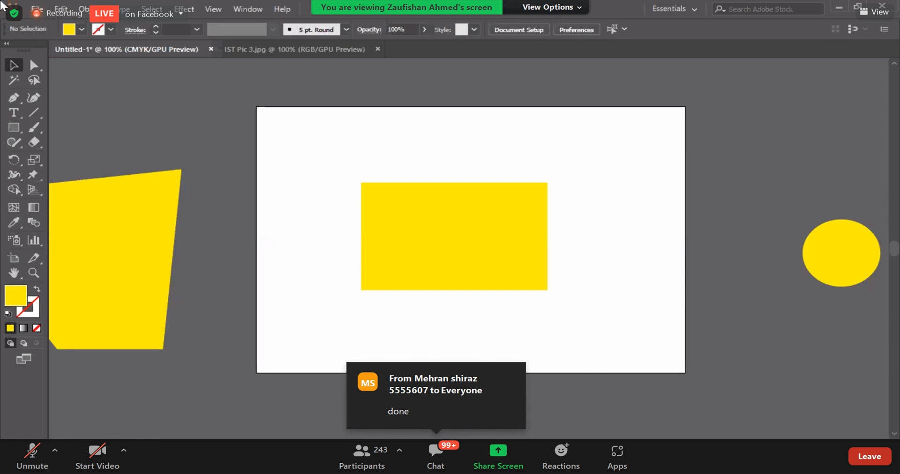
Select the yellow rectangle and reduce its height slightly from the upper edge
click(14, 70)
click(406, 201)
click(411, 218)
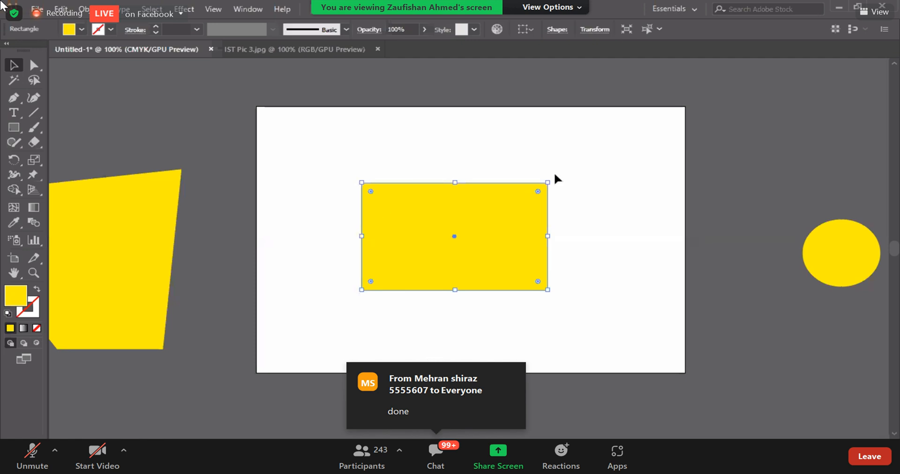
mouse_move(548, 182)
mouse_down()
mouse_move(583, 158)
mouse_move(547, 187)
mouse_up()
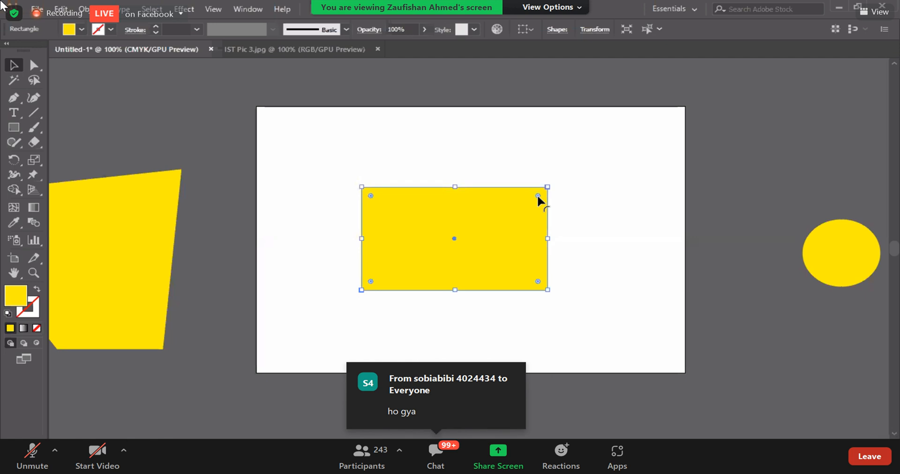
Round the shortened rectangle's corners, and move it slightly down and to the right
drag(537, 195, 525, 215)
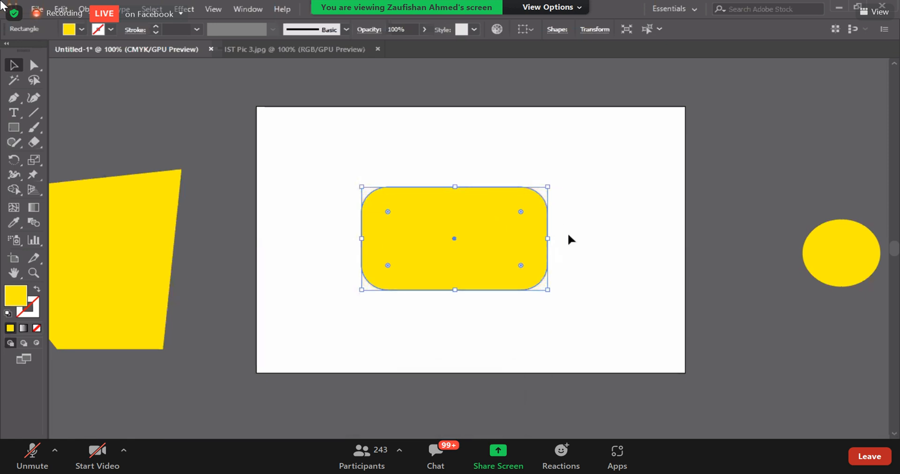
click(598, 280)
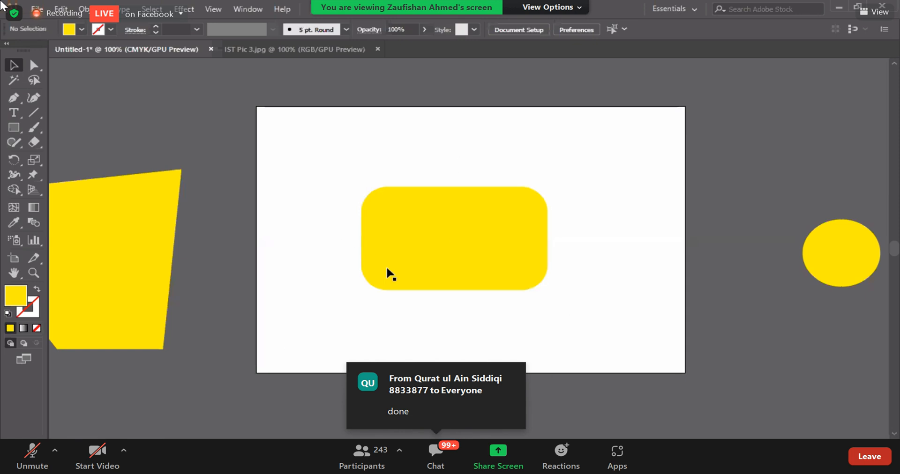
drag(403, 241, 448, 276)
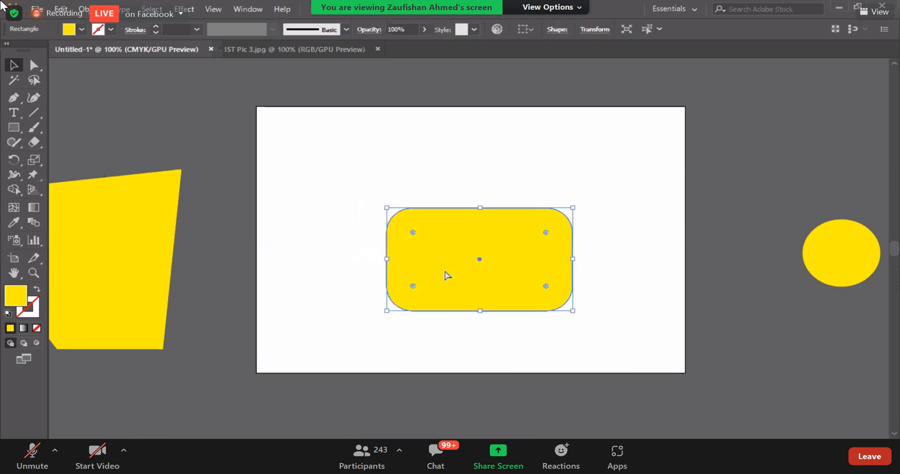
Undo the rectangle's move and corner rounding, and select the square-cornered rectangle
key(ctrl+z)
key(ctrl+z)
key(ctrl+z)
click(416, 319)
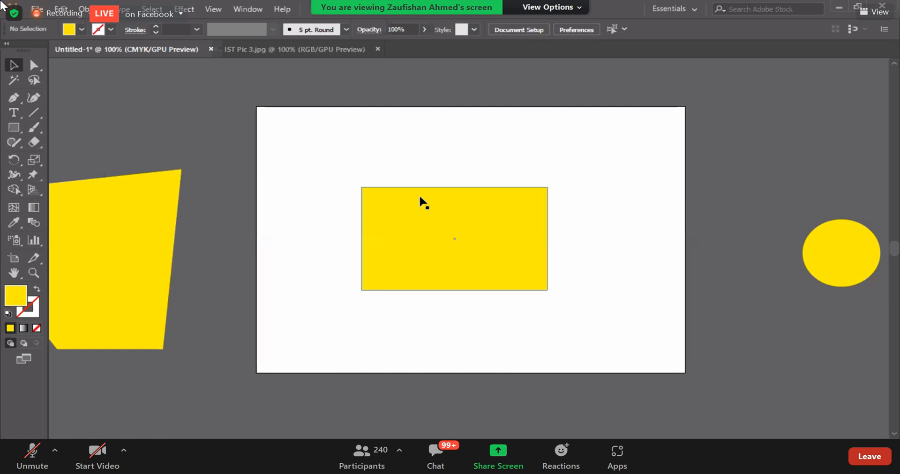
click(448, 222)
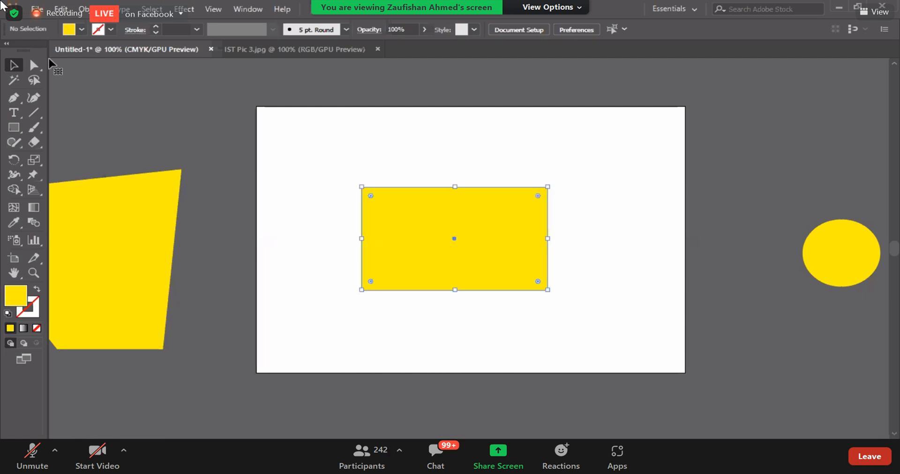
Use Direct Selection to move the yellow rectangle's upper-right anchor point up and to the left, and reselect the whole shape
click(35, 69)
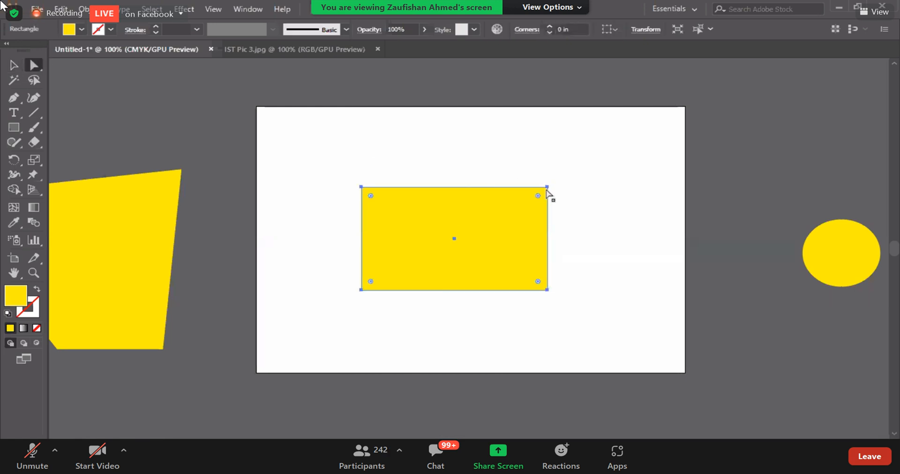
drag(547, 187, 561, 215)
drag(517, 159, 517, 155)
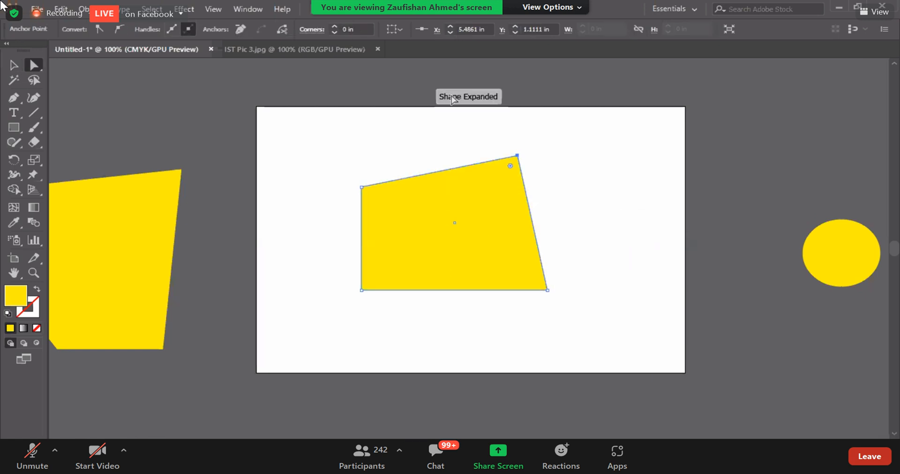
click(448, 316)
click(429, 274)
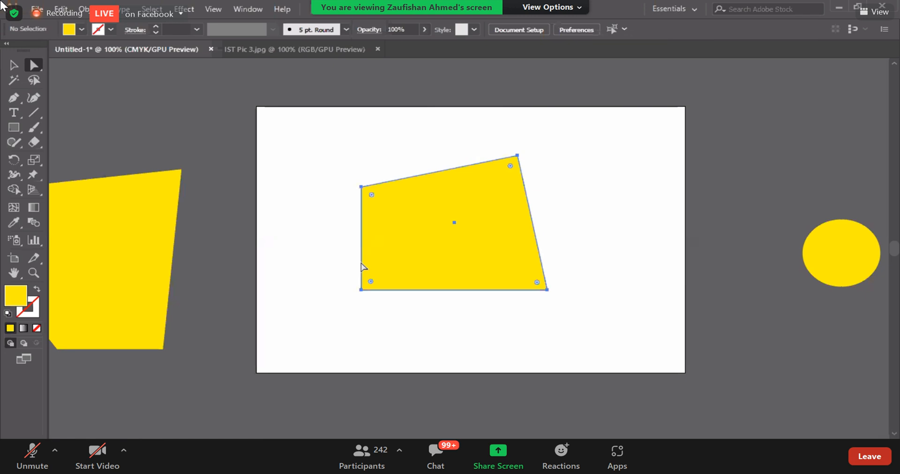
Round only the shape's upper-right corner to about 1.04 in, and deselect the shape
click(516, 157)
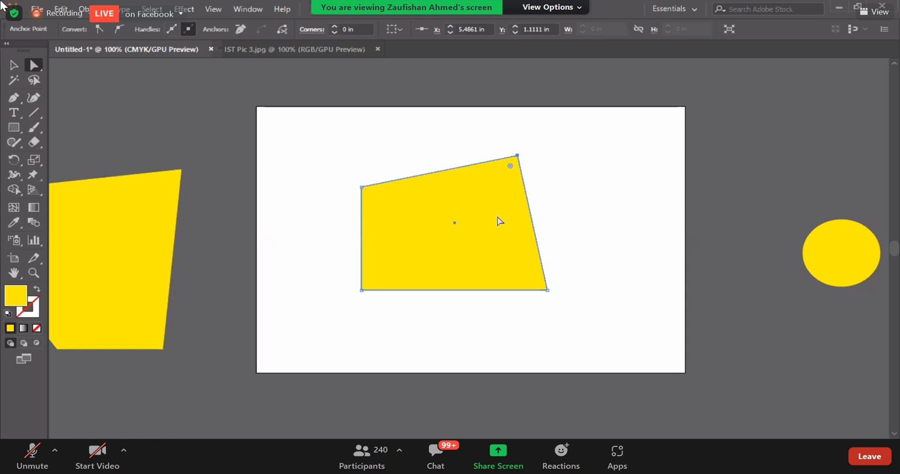
click(517, 157)
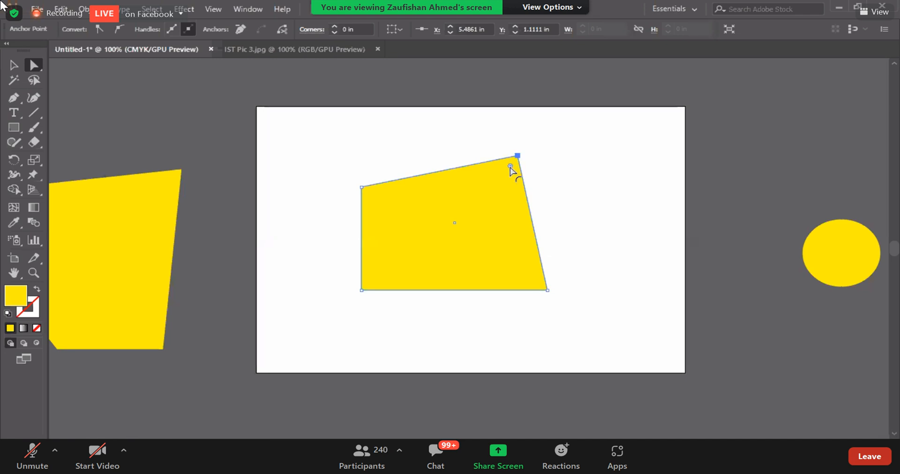
drag(510, 169, 480, 215)
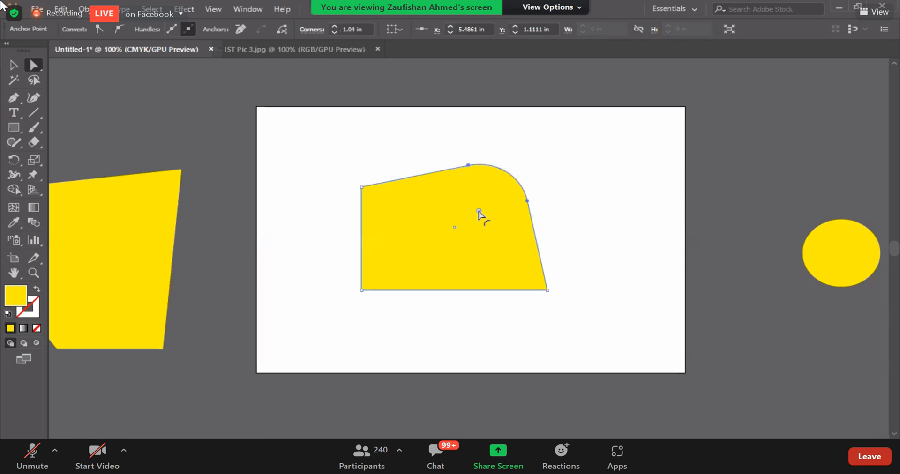
click(482, 378)
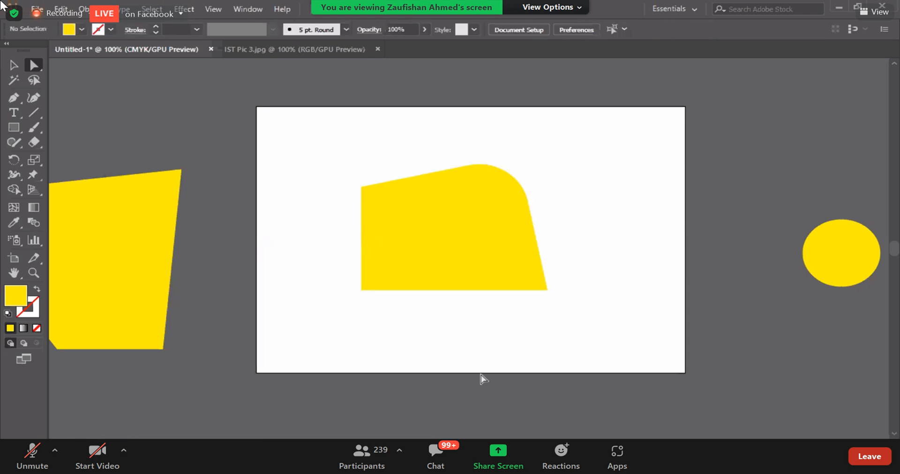
Round the shape's lower-left corner broadly, move the shape up and to the right, and deselect it
click(372, 286)
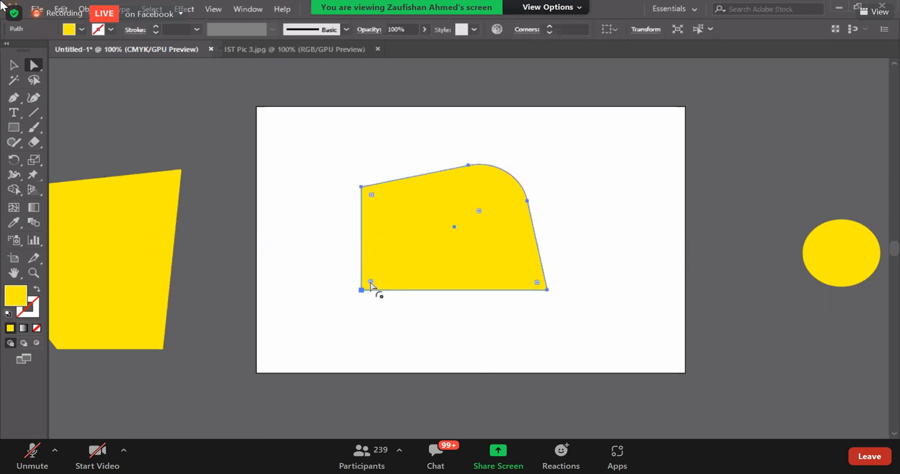
click(360, 290)
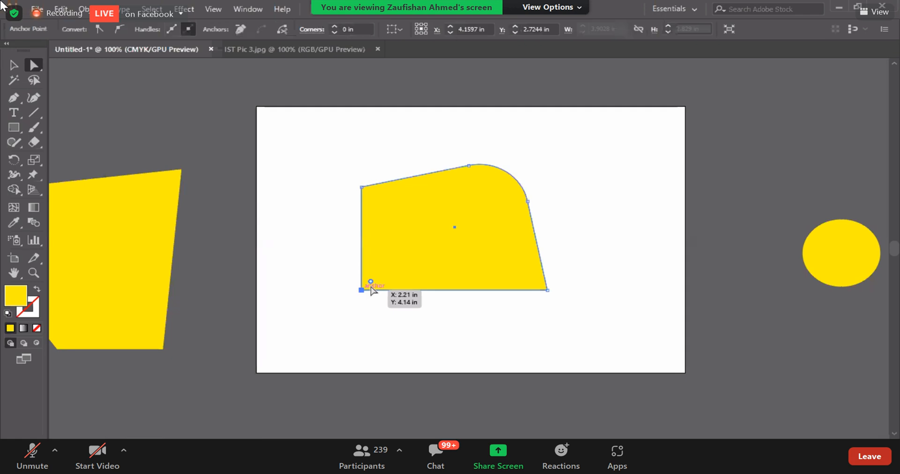
drag(384, 277, 427, 249)
click(432, 325)
drag(491, 271, 562, 252)
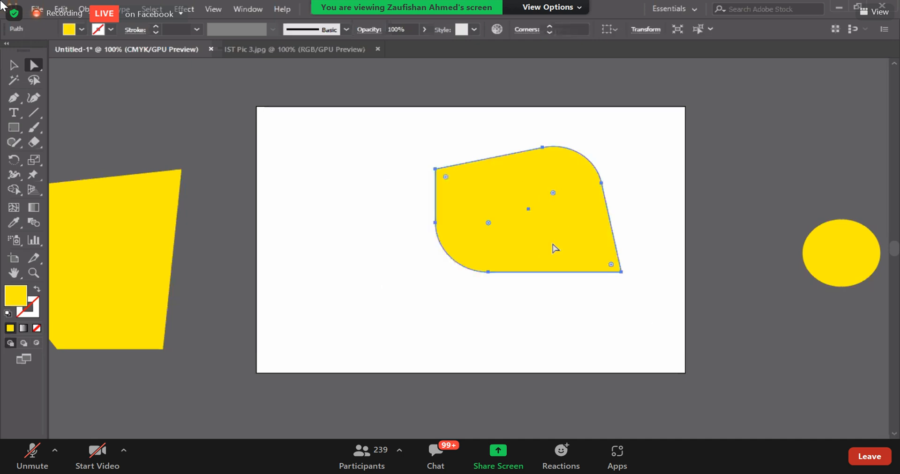
click(581, 332)
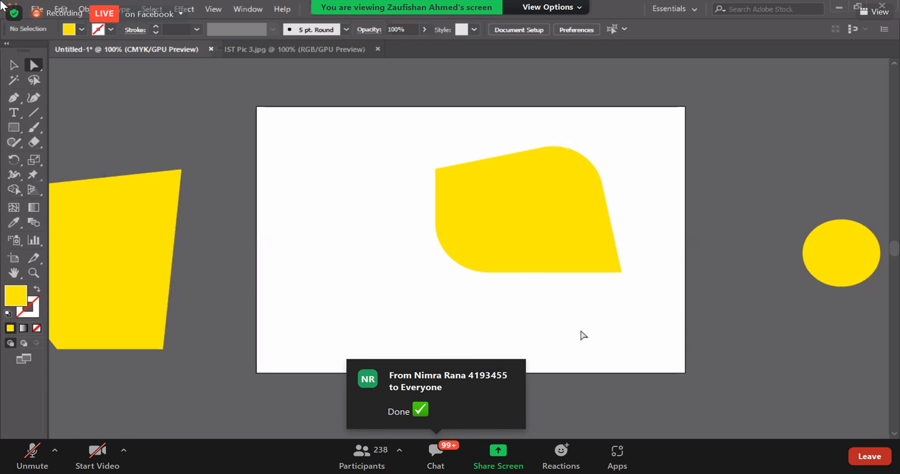
Move the rounded shape off the artboard's lower-right side and bring the large four-sided yellow shape onto the artboard
drag(512, 264, 856, 392)
drag(143, 211, 486, 187)
click(597, 246)
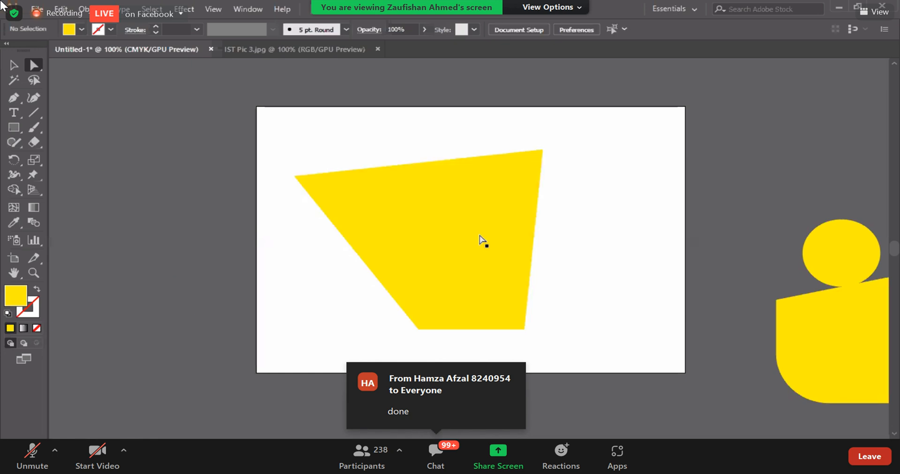
Select both upper anchor points of the four-sided shape, round these two corners together to about 0.64 in, and deselect
click(387, 189)
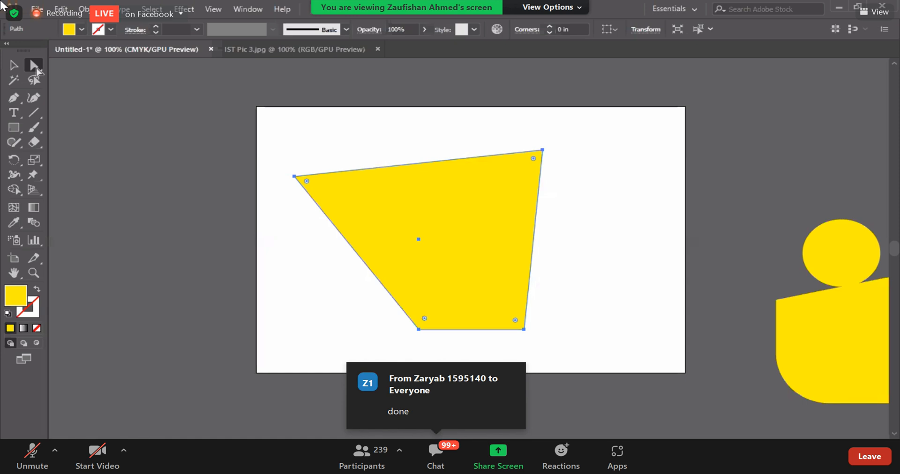
drag(270, 158, 573, 134)
drag(271, 126, 566, 194)
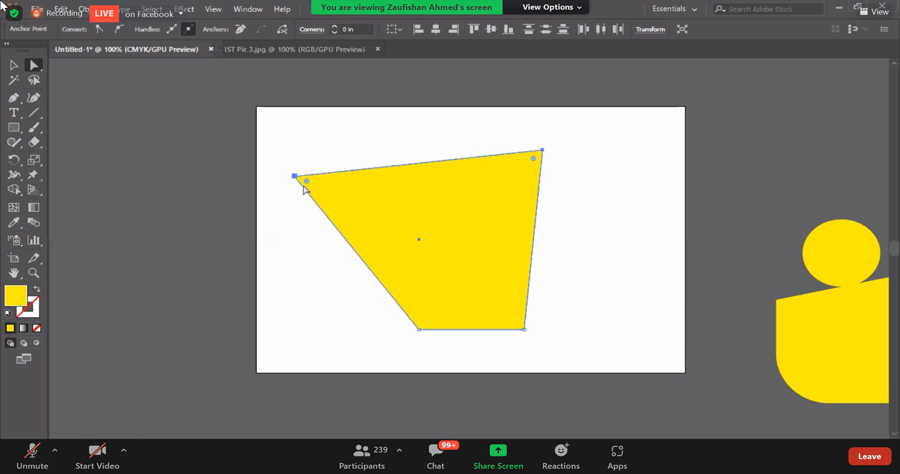
drag(306, 182, 346, 219)
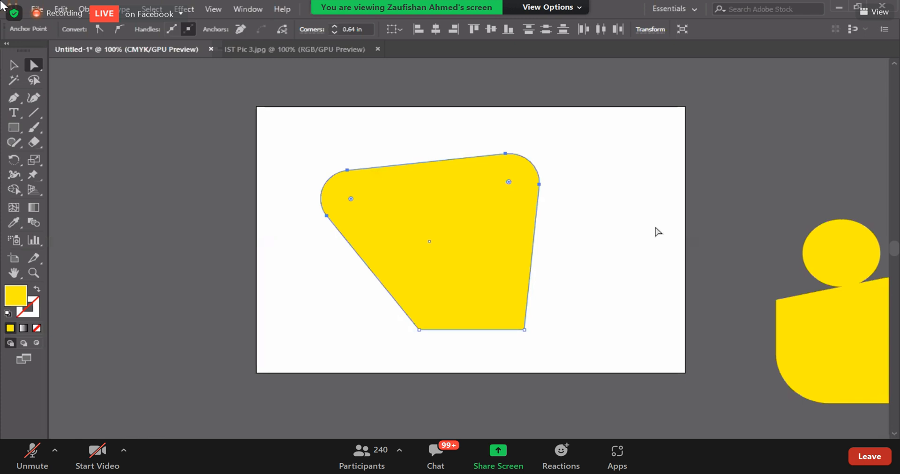
click(606, 224)
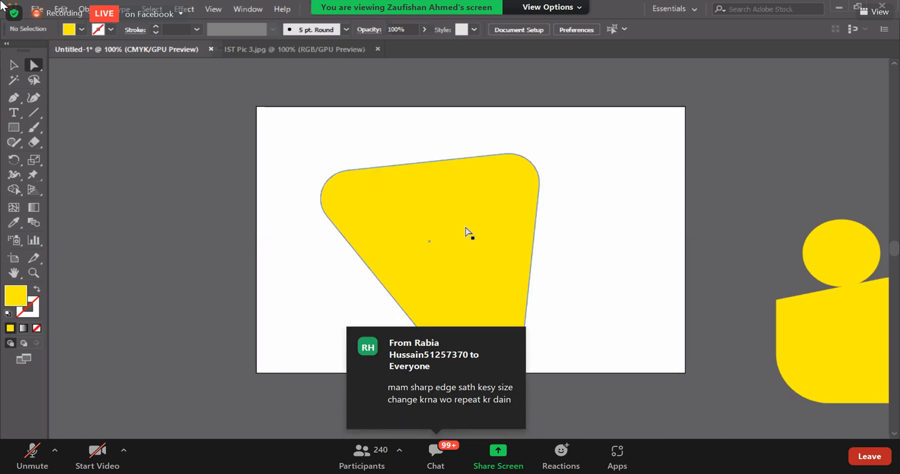
click(585, 190)
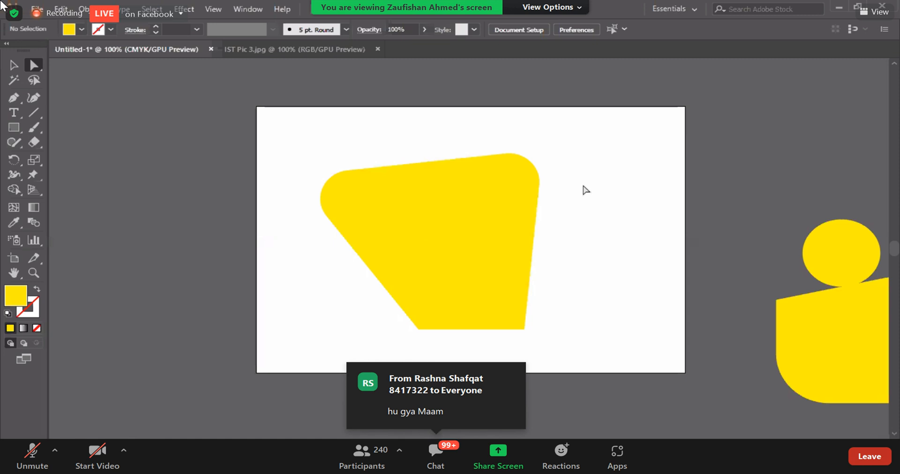
Move the rounded shape to the artboard's right side and draw a wide yellow rectangle in the middle of the artboard
click(14, 66)
drag(502, 249, 837, 197)
click(14, 127)
drag(337, 175, 591, 310)
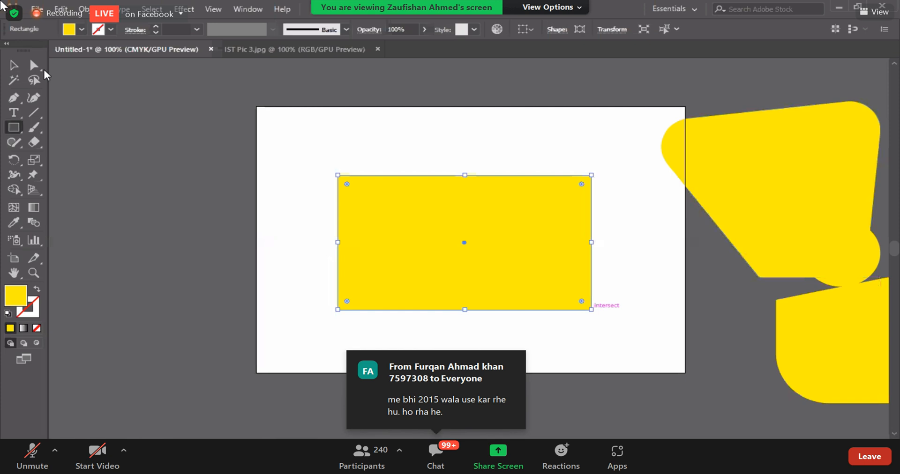
click(14, 65)
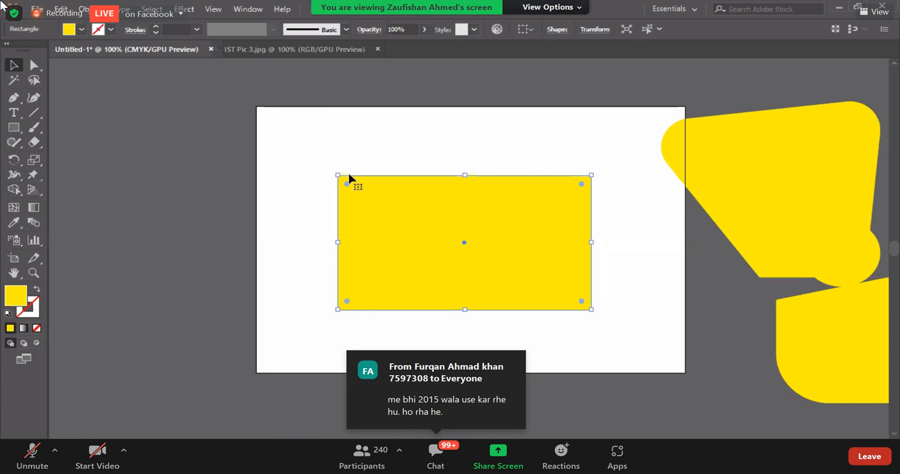
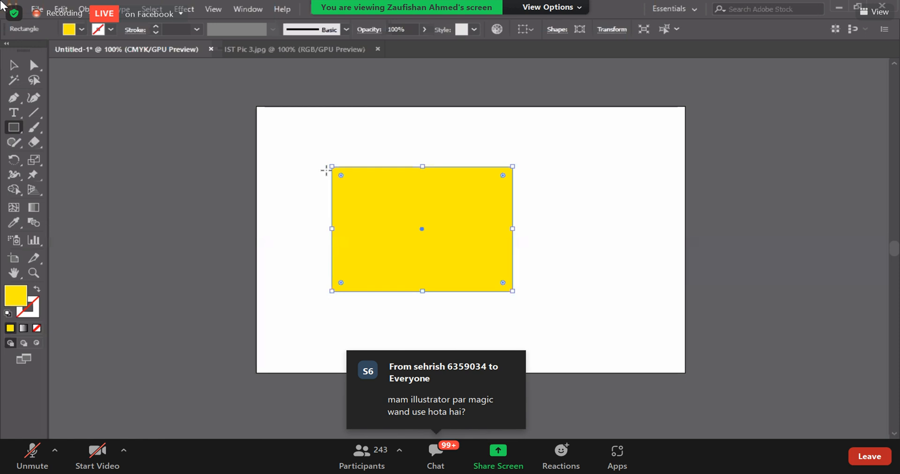
Move the yellow rectangle with the Selection tool to roughly the center of the artboard
key(v)
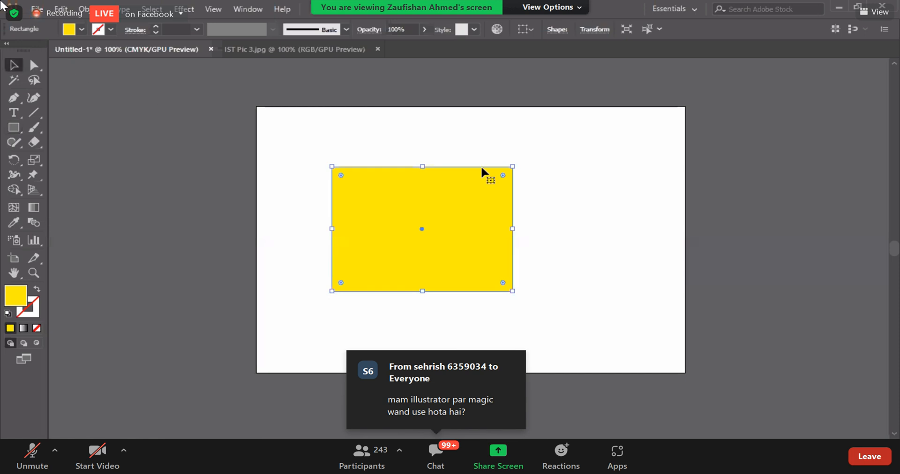
drag(482, 168, 496, 179)
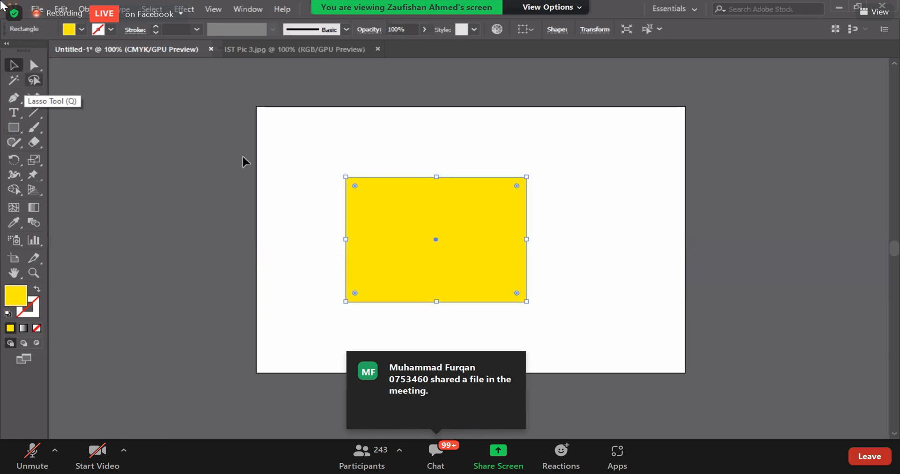
drag(383, 241, 376, 235)
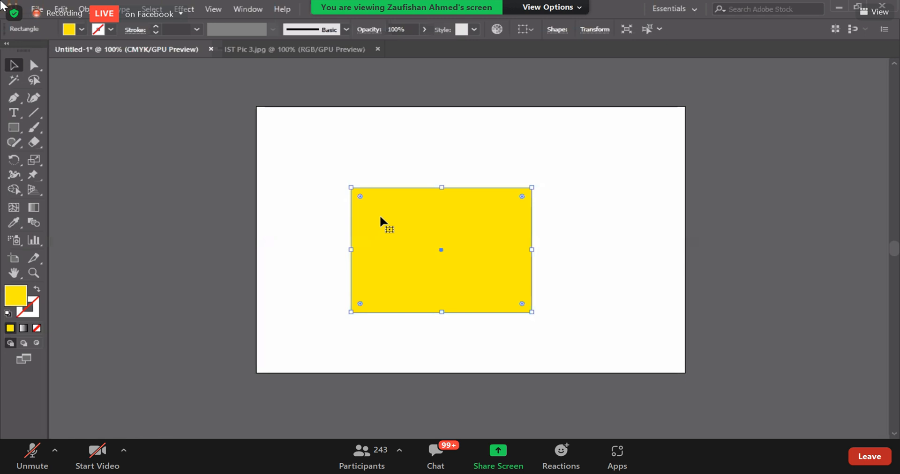
drag(410, 223, 418, 213)
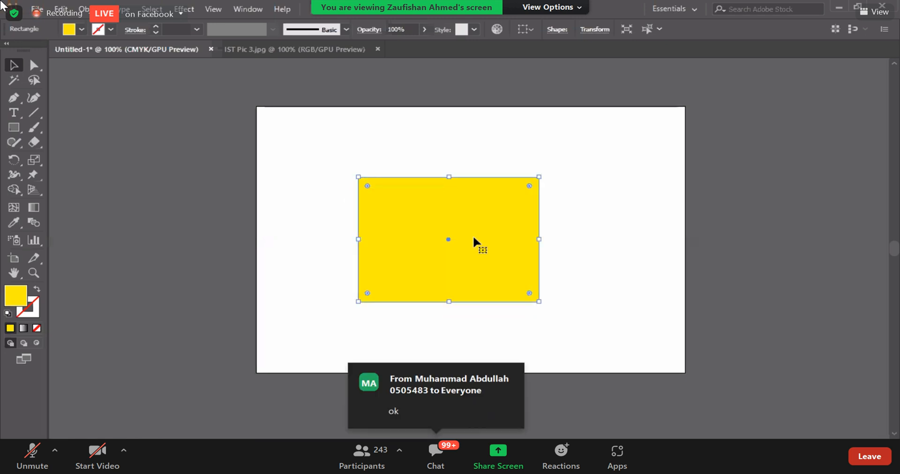
Give the rectangle a black stroke and set its weight to 12 pt
click(110, 30)
click(37, 50)
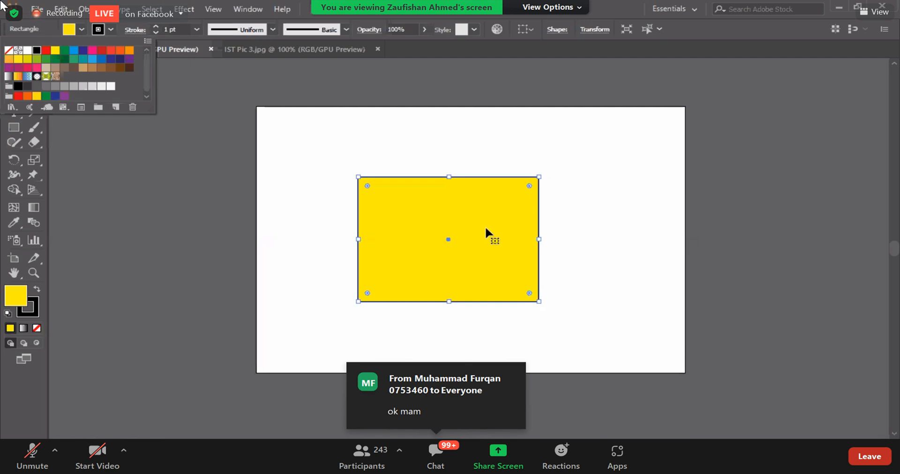
click(450, 209)
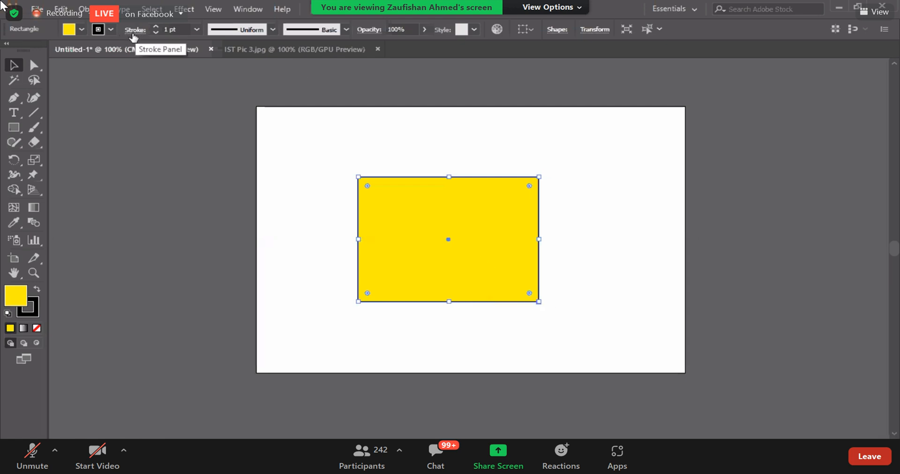
click(197, 29)
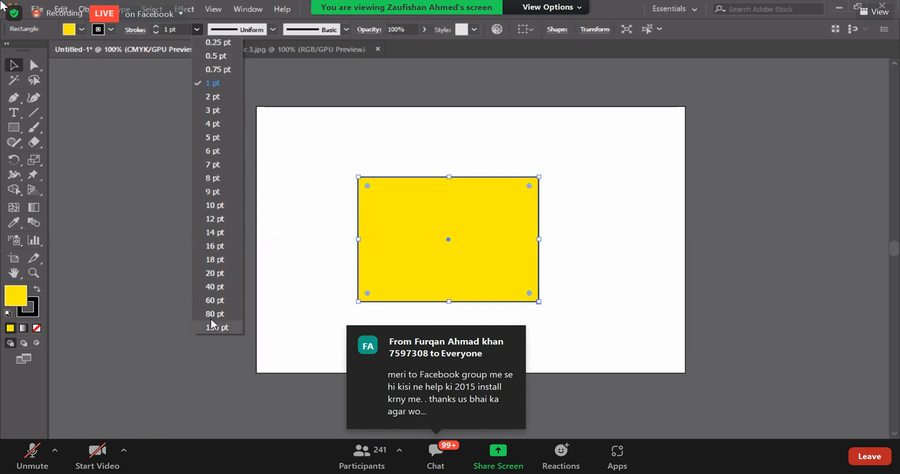
click(217, 218)
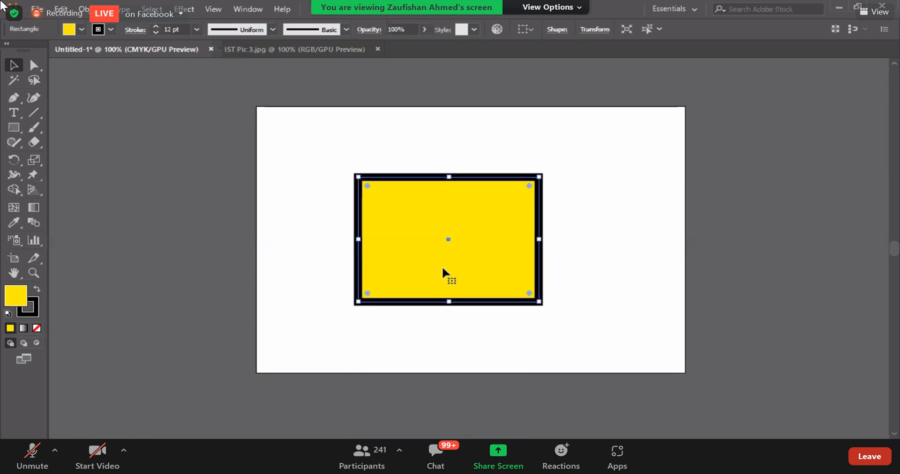
click(196, 30)
click(216, 218)
Set the rectangle's stroke weight to a custom value of 13 pt
click(197, 30)
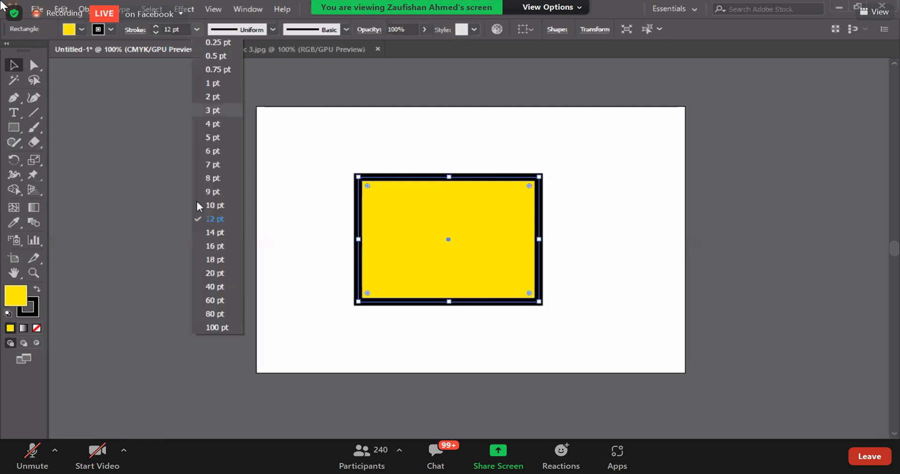
click(166, 31)
click(165, 31)
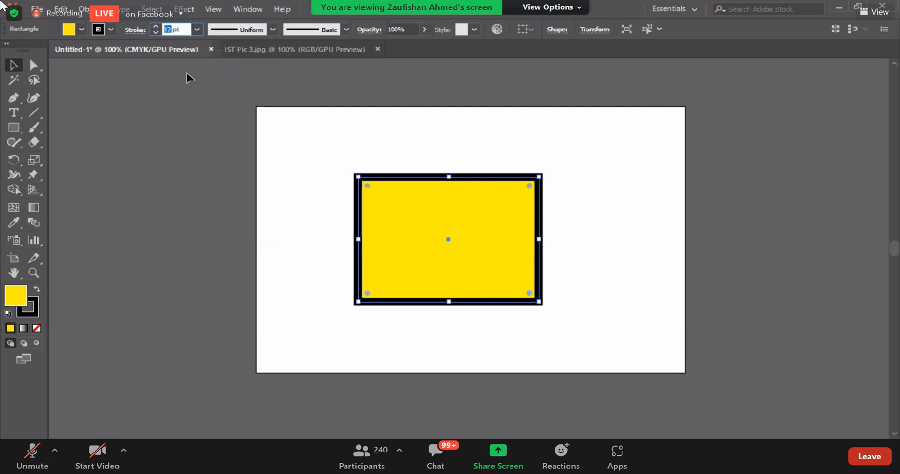
text(13)
key(Return)
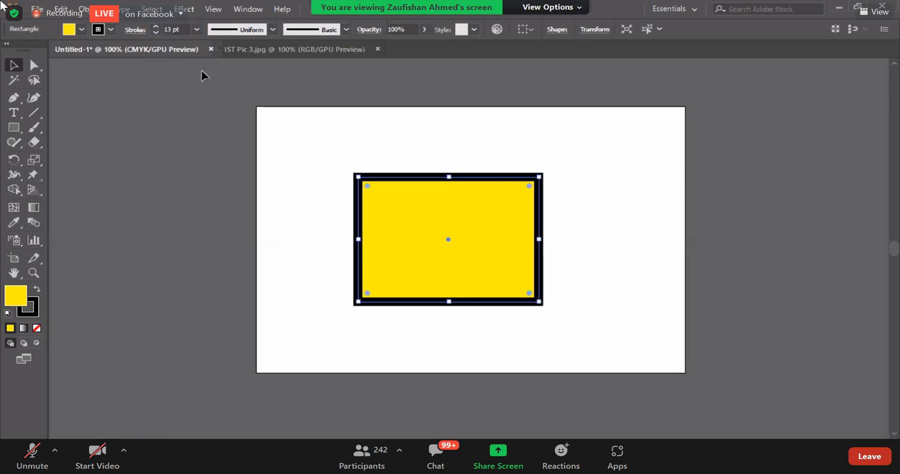
Increase the rectangle's stroke weight in 1 pt steps past 21 pt
click(157, 25)
click(157, 26)
click(156, 26)
click(157, 25)
click(156, 26)
click(156, 25)
click(157, 25)
click(156, 26)
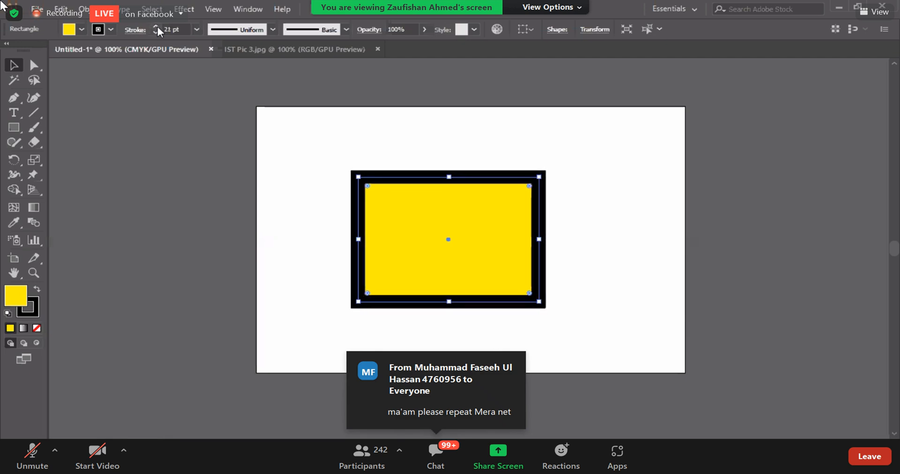
click(157, 27)
click(157, 27)
click(157, 26)
click(157, 26)
click(157, 26)
click(157, 26)
click(157, 27)
Reduce the rectangle's stroke weight in 1 pt steps to 7 pt, and move the rectangle slightly down and to the left
click(156, 31)
click(156, 32)
click(156, 32)
click(156, 32)
click(156, 32)
click(156, 31)
click(156, 31)
click(156, 32)
click(156, 31)
click(156, 31)
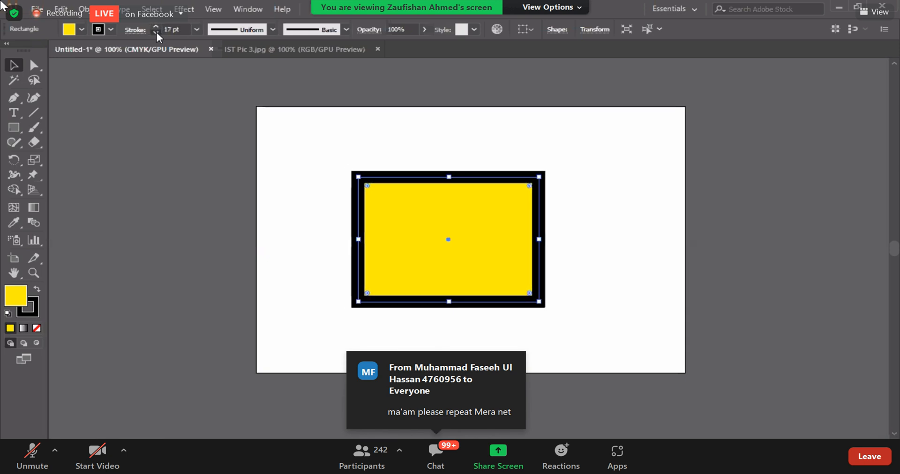
click(156, 32)
click(156, 32)
click(156, 32)
click(156, 31)
click(156, 31)
click(156, 32)
click(157, 32)
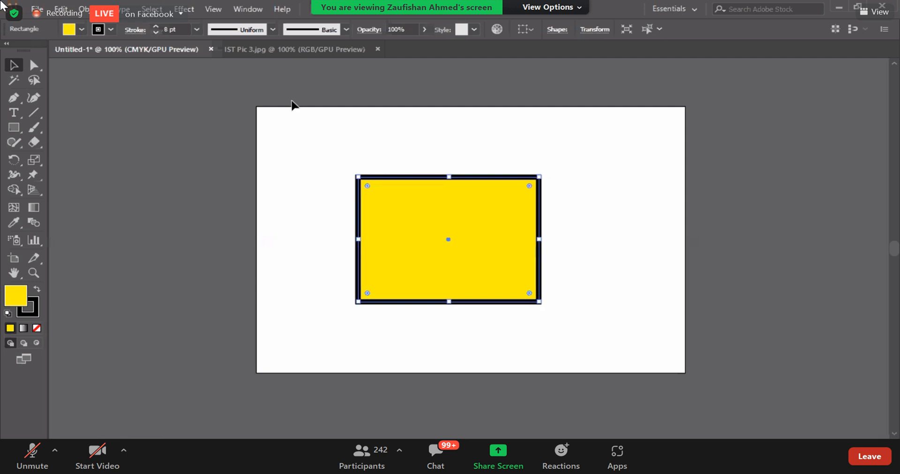
drag(390, 263, 382, 271)
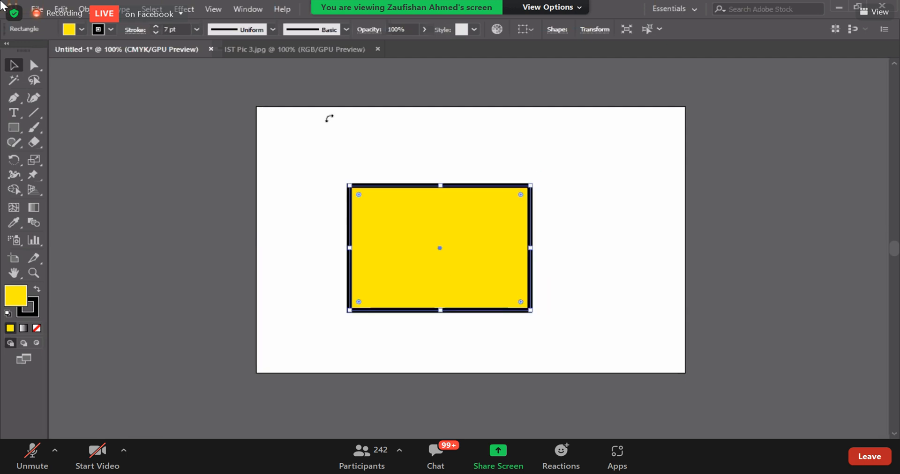
Apply the lens-shaped variable width profile, tapered at both ends, to the rectangle's stroke
click(272, 29)
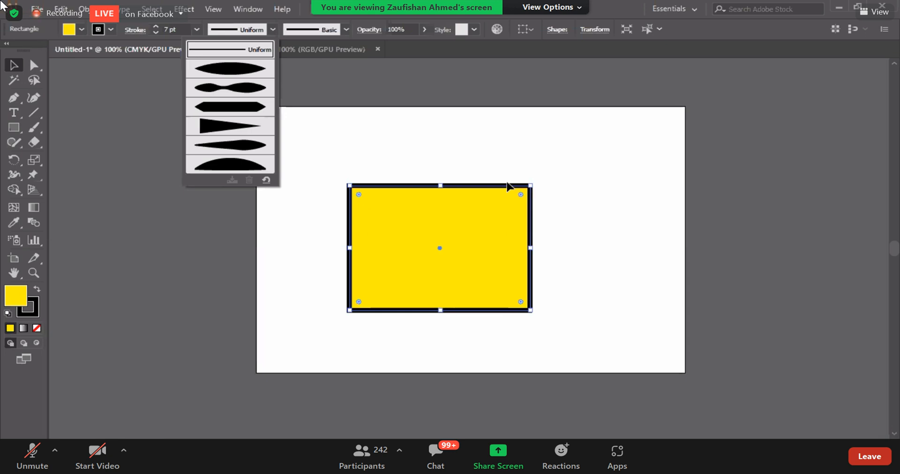
click(228, 72)
click(310, 253)
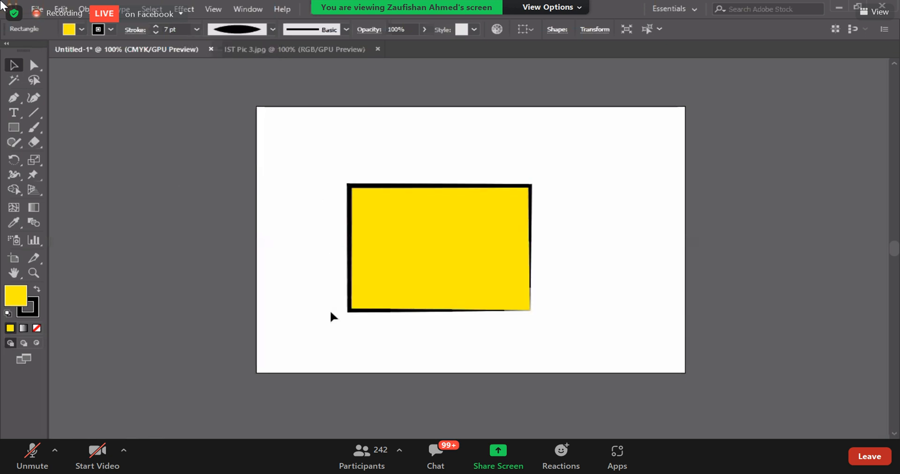
Change the rectangle's stroke to the triangular width profile that tapers to a point
click(436, 262)
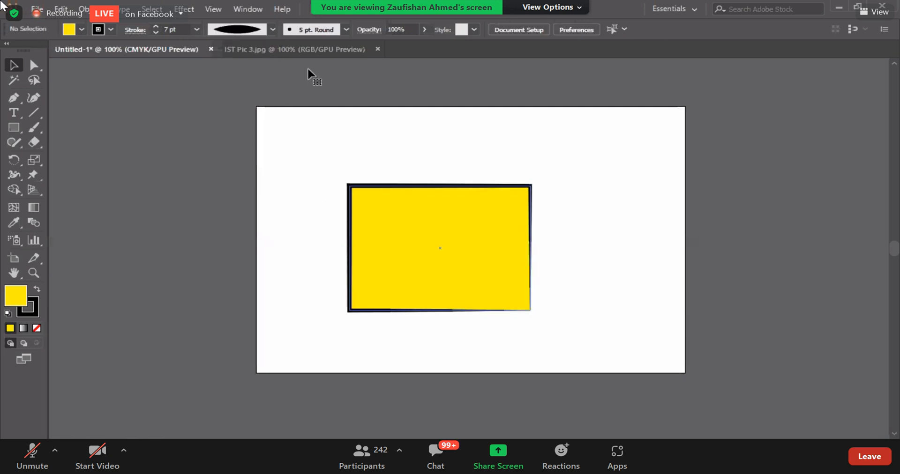
click(272, 29)
click(234, 125)
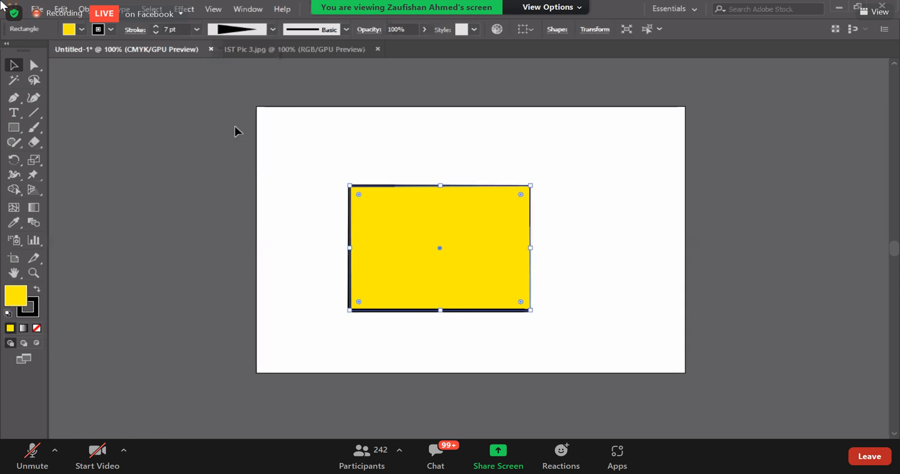
click(327, 142)
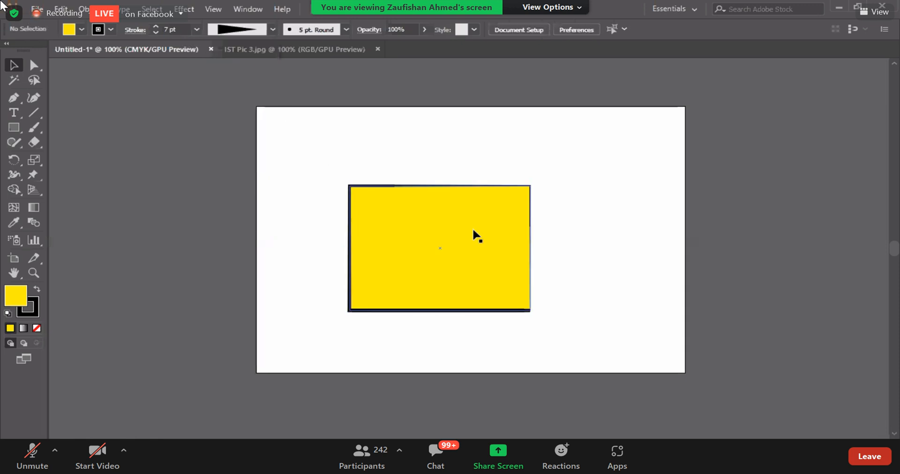
Change the rectangle's stroke to the teardrop-shaped width profile with its bulge toward one end
click(451, 214)
click(272, 29)
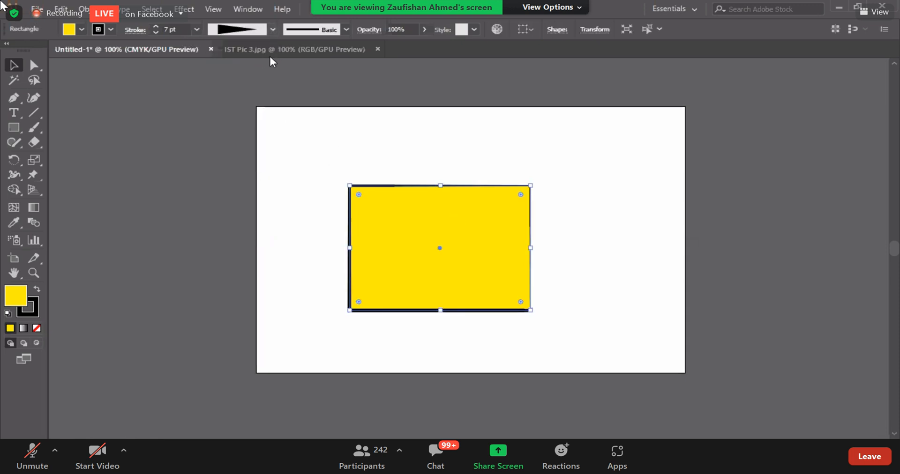
click(244, 145)
click(605, 268)
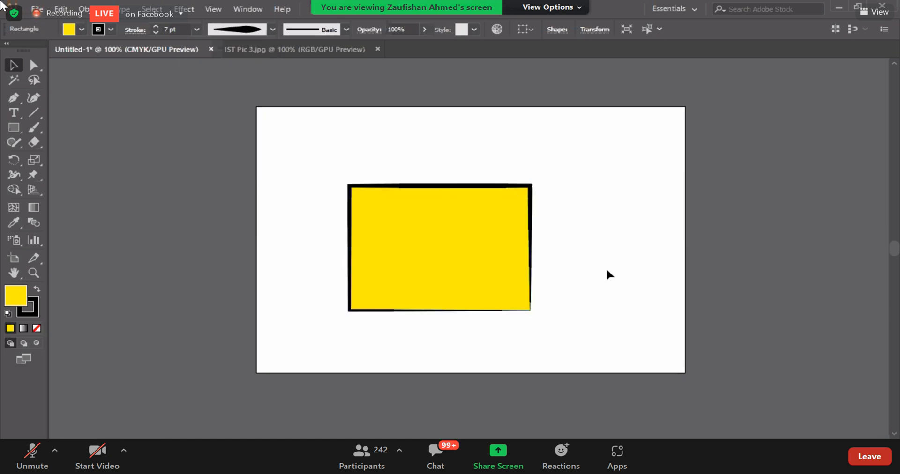
Try the half-arch width profile on the rectangle's stroke and return the stroke to the Uniform profile
click(483, 220)
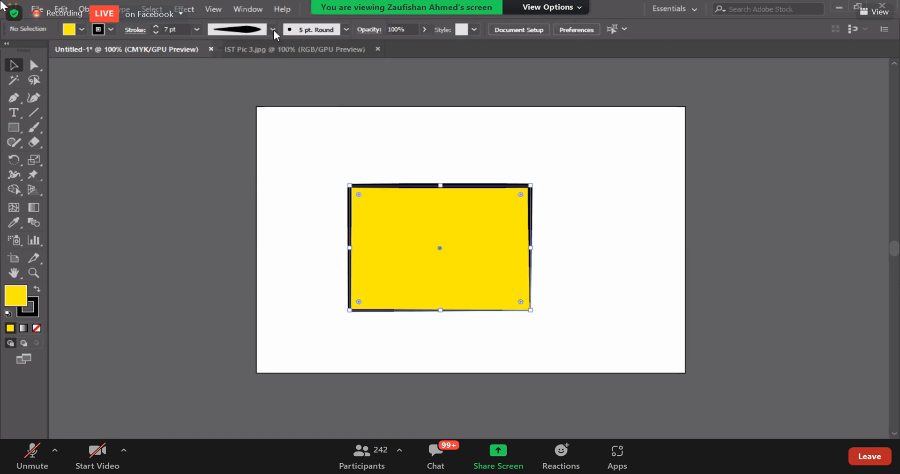
click(273, 29)
click(247, 148)
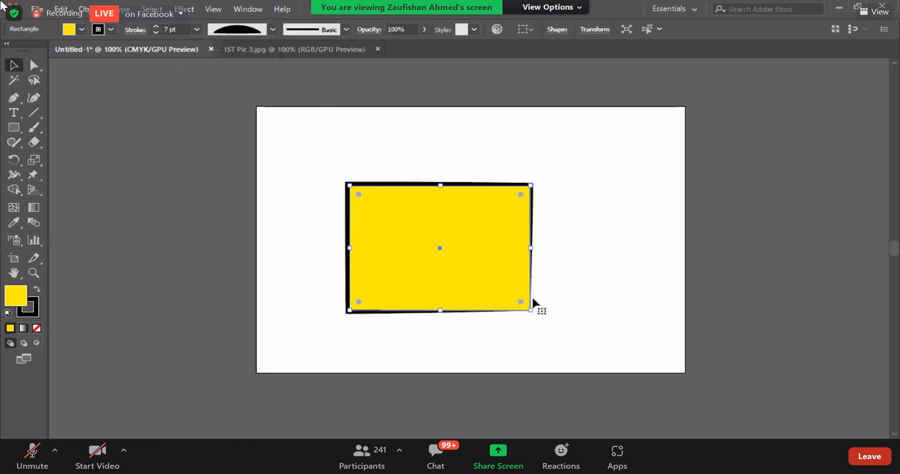
click(272, 29)
click(246, 51)
click(448, 143)
Enlarge the brush list and try the denim pattern, orange ribbon and rough charcoal brushes on the rectangle's stroke
click(484, 216)
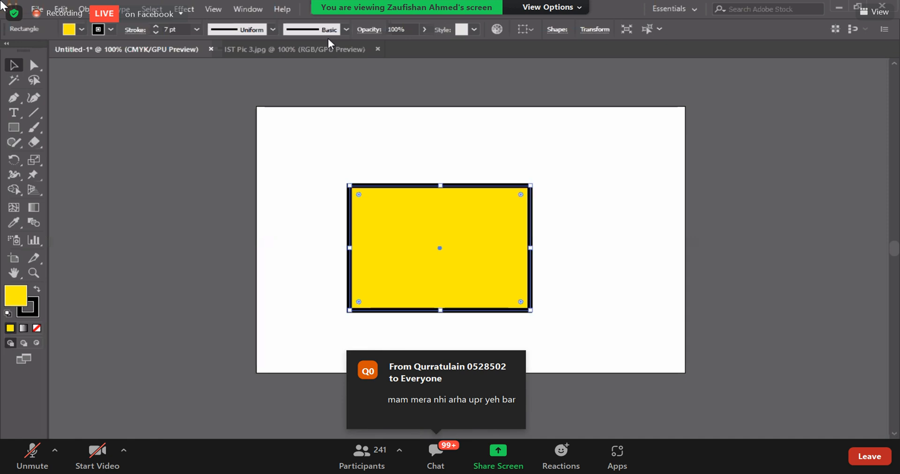
click(346, 30)
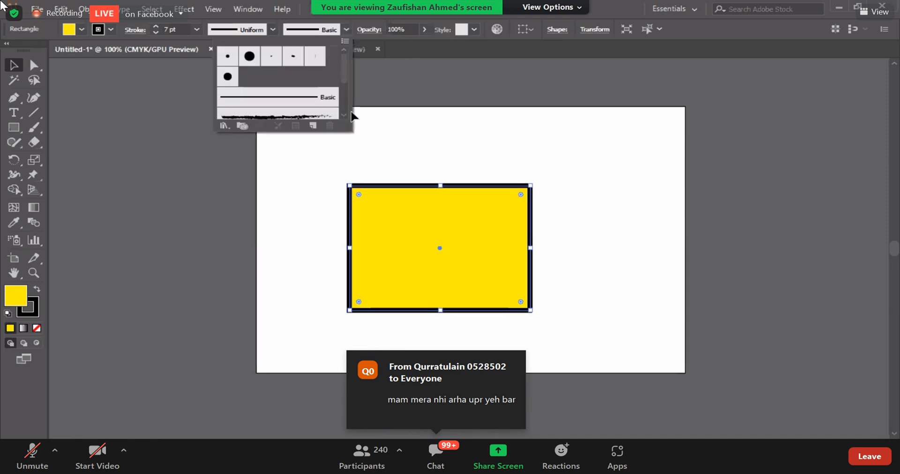
mouse_move(353, 130)
mouse_down()
mouse_move(298, 299)
mouse_move(277, 236)
mouse_up()
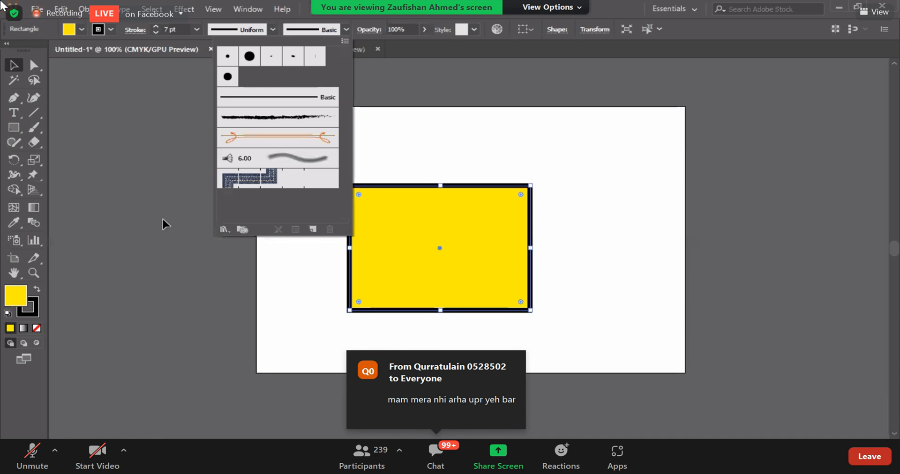
click(274, 183)
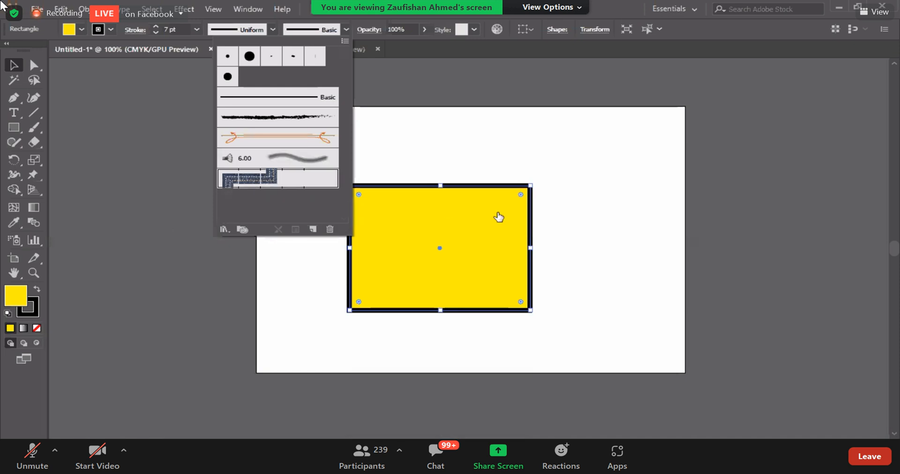
click(279, 139)
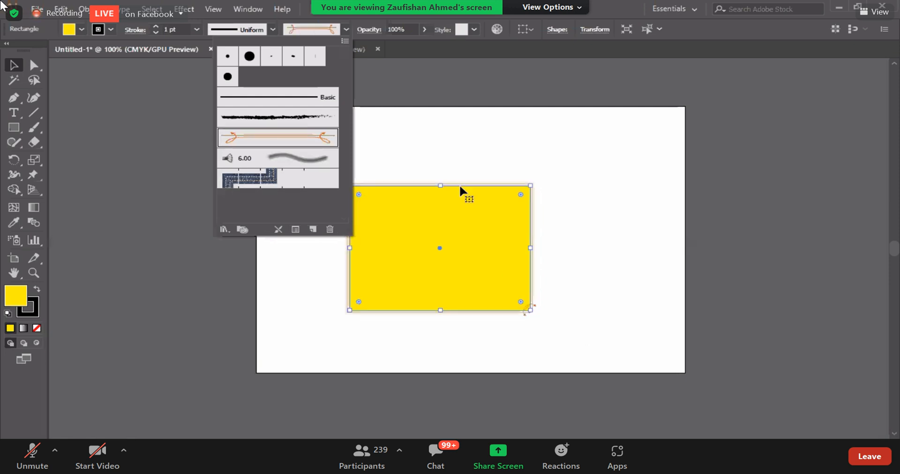
click(270, 118)
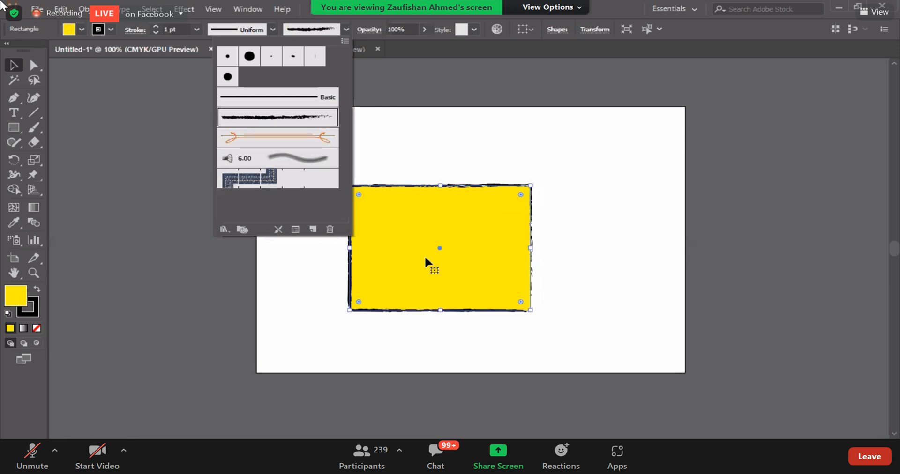
Try the orange ribbon and denim pattern brushes again, and restore the Basic brush on the rectangle's stroke
click(241, 140)
click(255, 181)
click(311, 101)
click(587, 201)
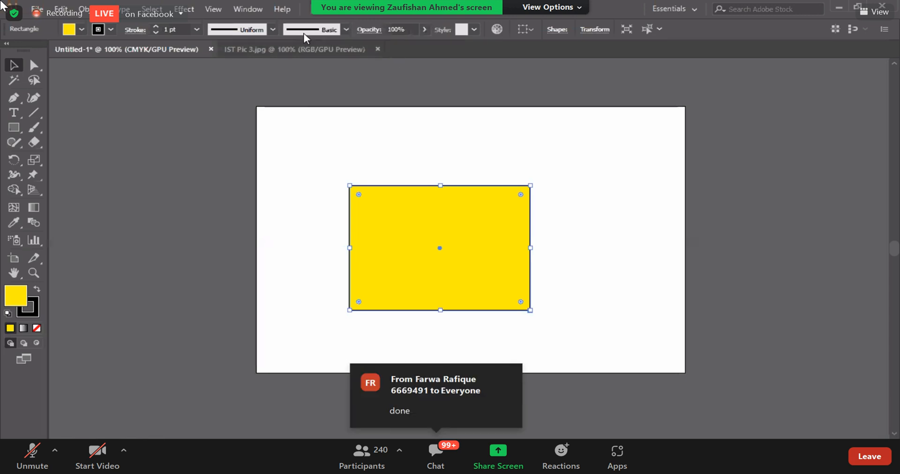
click(249, 9)
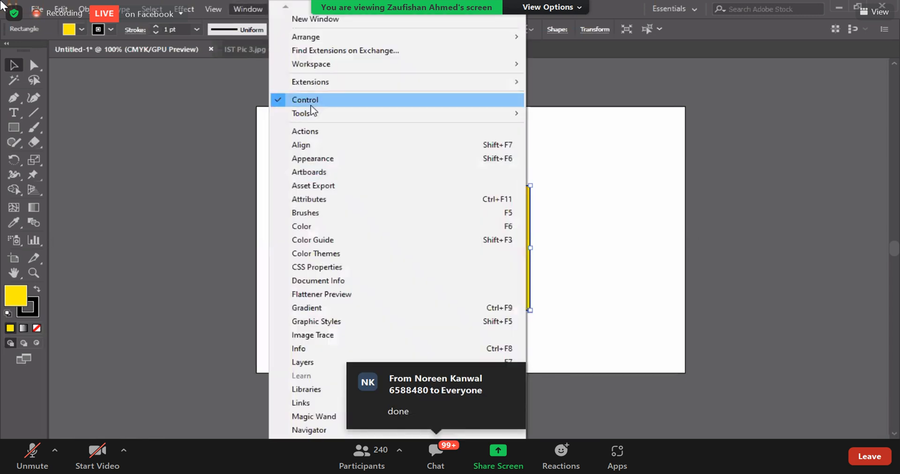
click(724, 73)
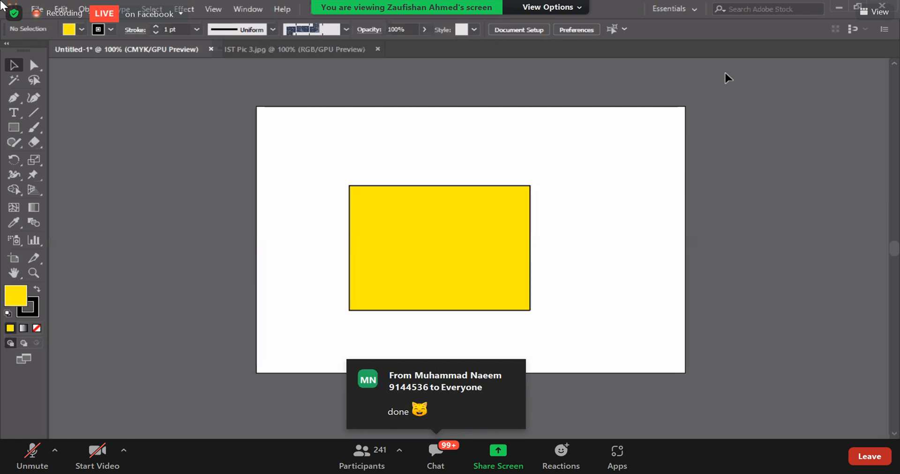
Apply the double-bulge width profile with a narrow middle to the yellow rectangle's stroke
click(497, 265)
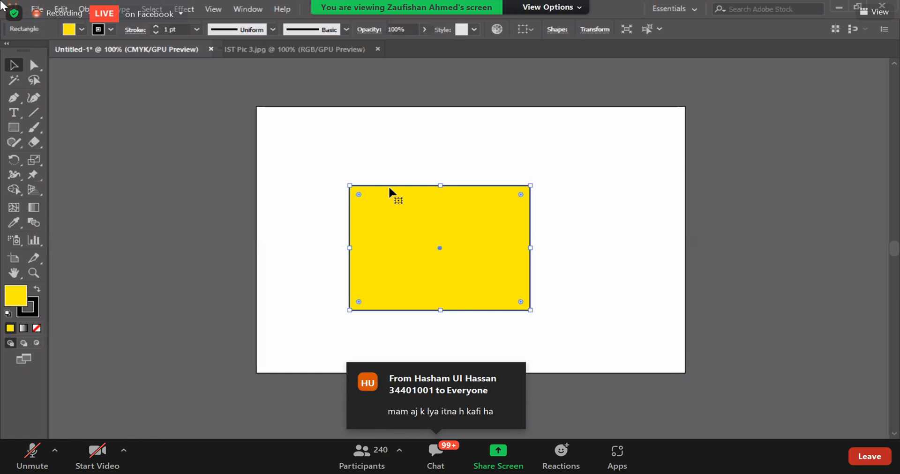
click(273, 30)
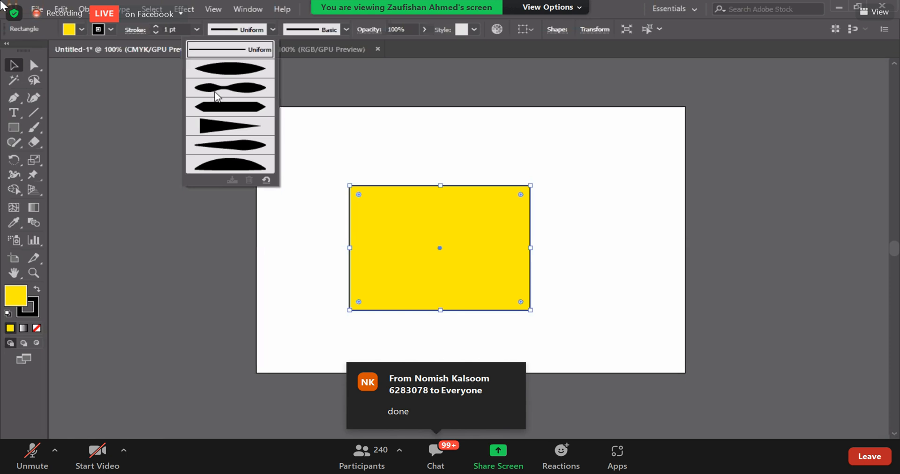
click(236, 90)
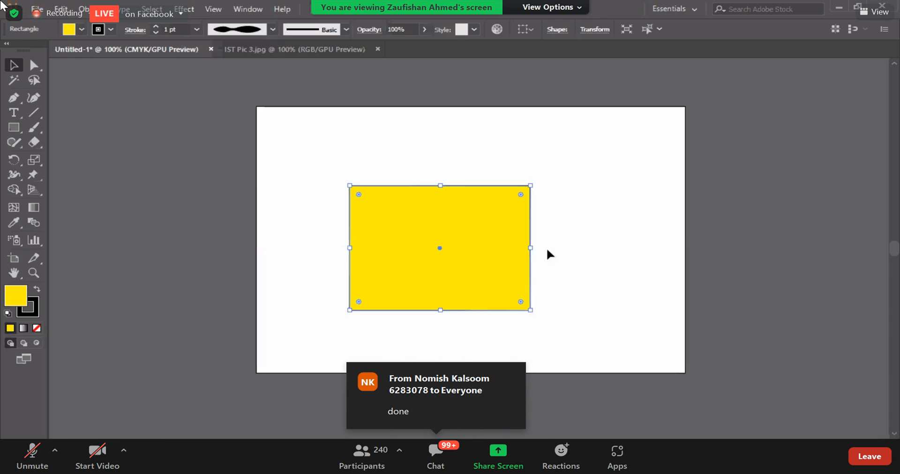
click(615, 335)
Set the yellow rectangle's stroke weight to 8 pt
click(491, 276)
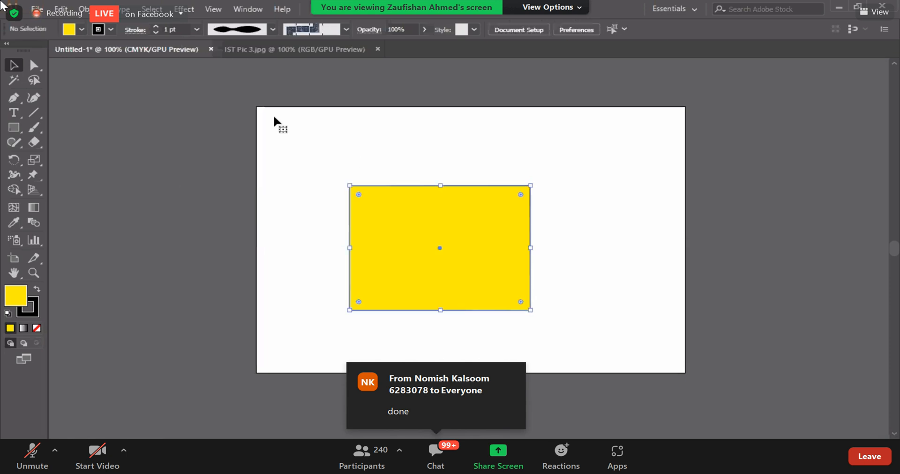
click(197, 29)
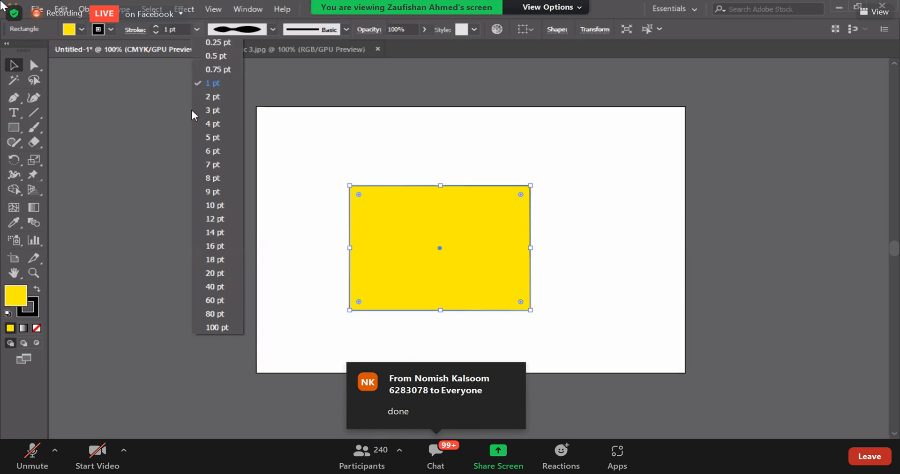
click(207, 183)
click(609, 275)
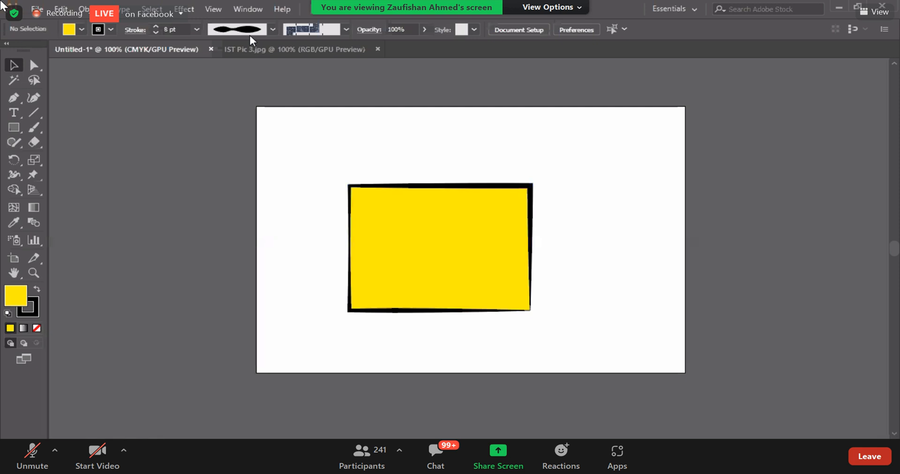
Return the yellow rectangle's stroke to the Uniform width profile and deselect it
click(392, 218)
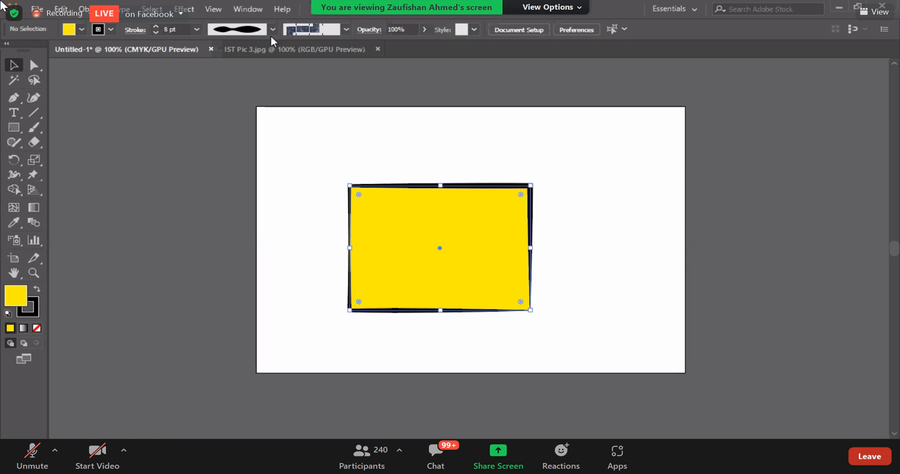
click(273, 29)
click(249, 59)
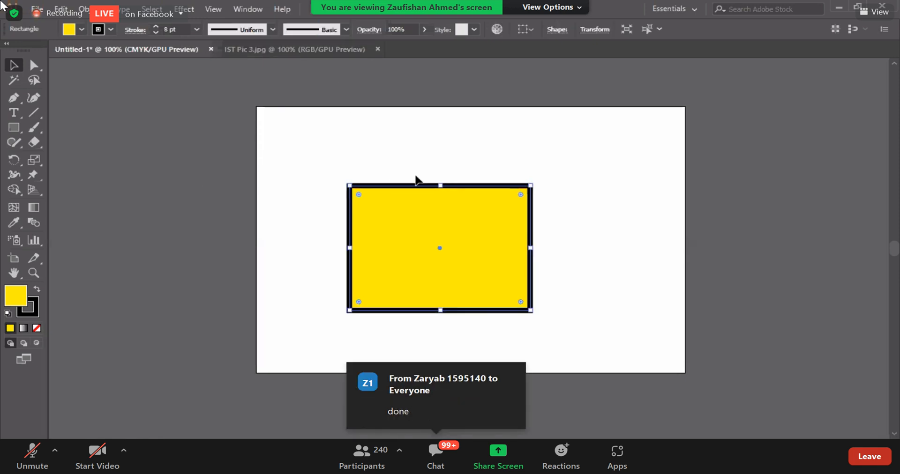
click(420, 145)
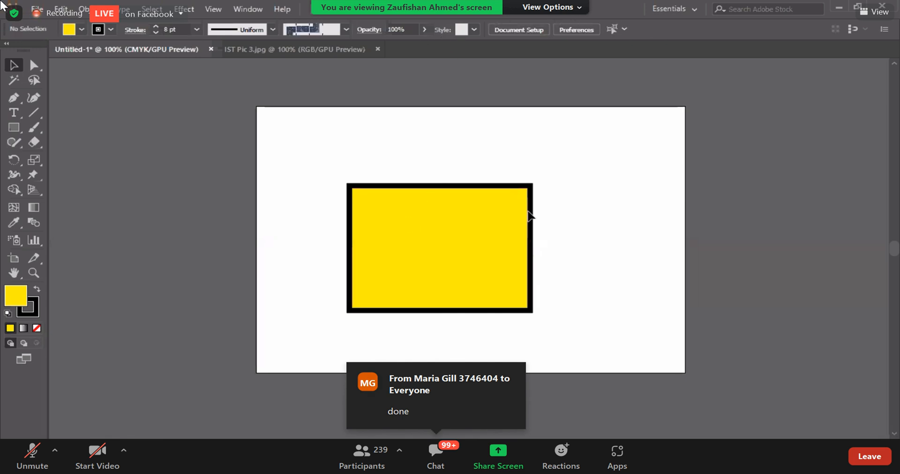
Reposition the rectangle slightly left of the artboard's center and place a copy overlapping its lower-right corner
drag(380, 206, 451, 113)
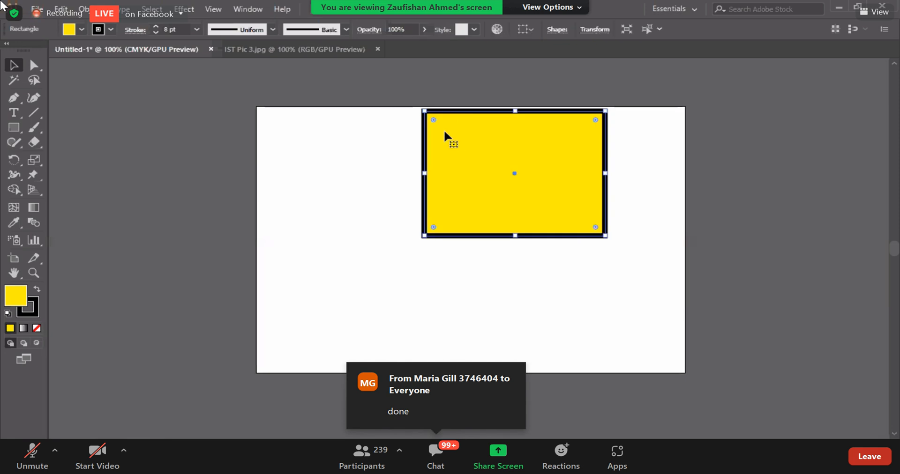
drag(445, 189, 353, 264)
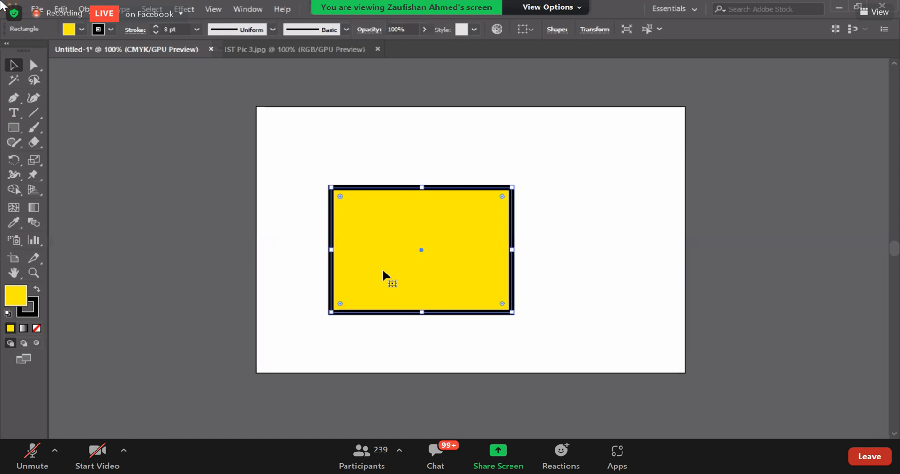
drag(398, 289, 478, 320)
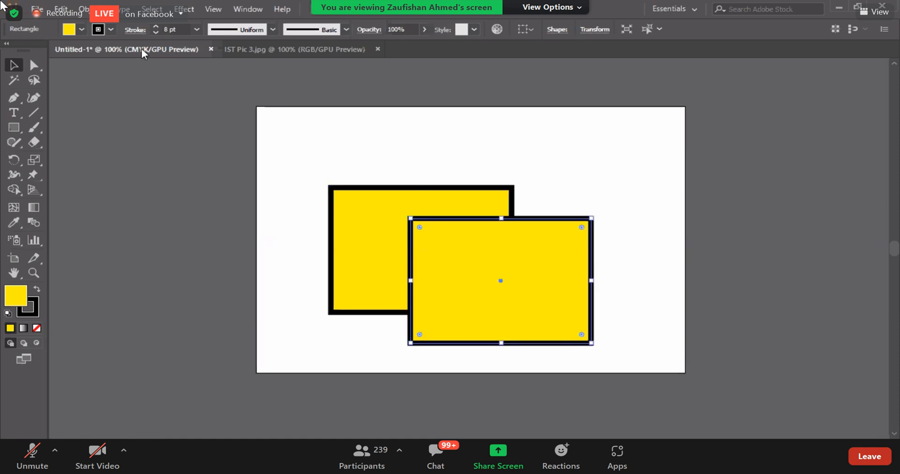
Fill the front copy of the rectangle with the red swatch and deselect it
click(81, 29)
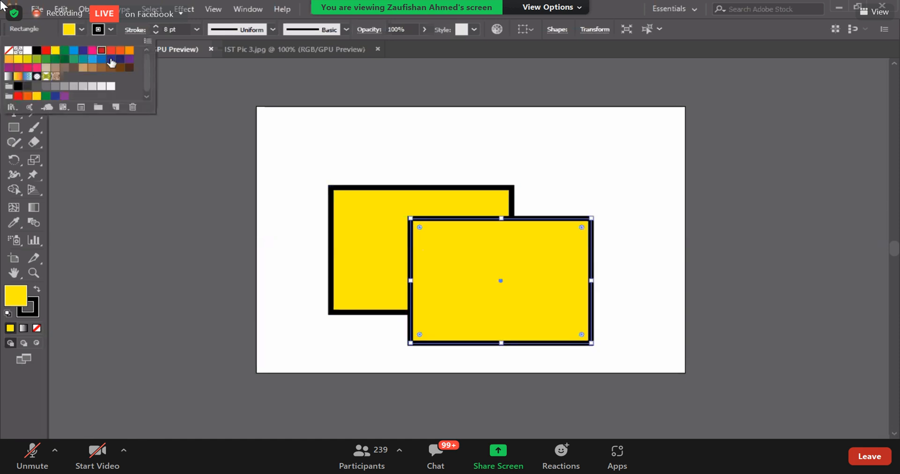
click(102, 56)
click(625, 320)
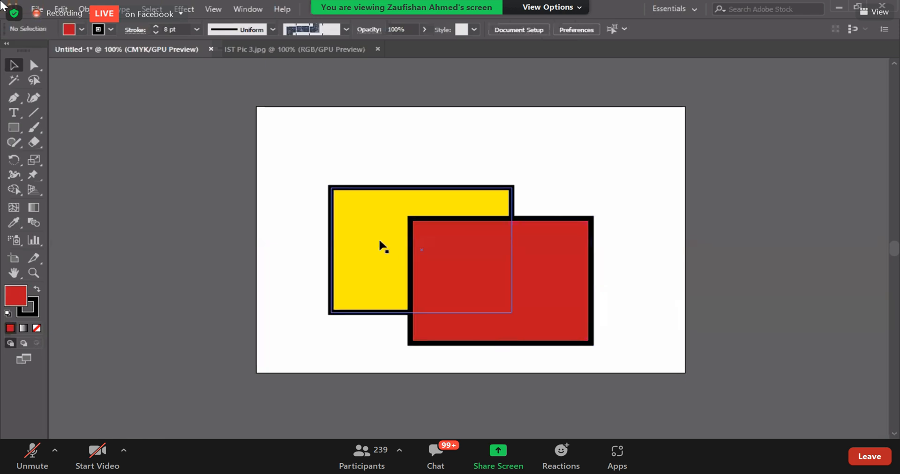
Reduce the red rectangle's opacity to 82% using the opacity slider
click(588, 341)
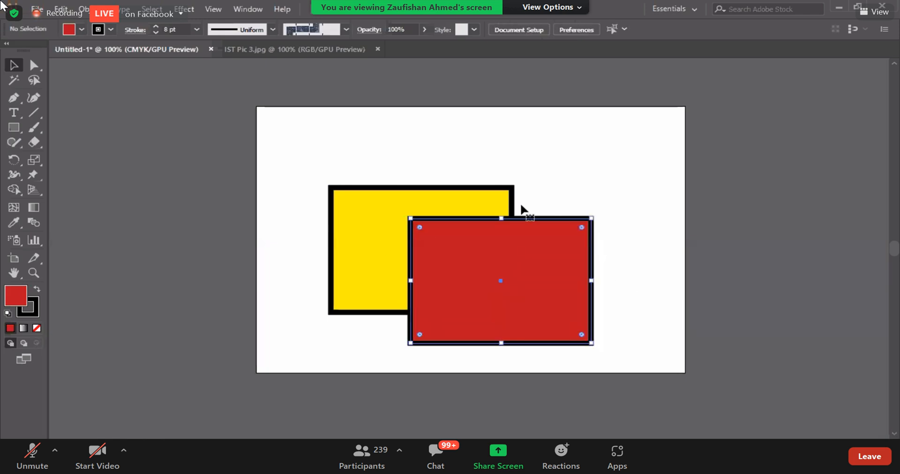
click(424, 30)
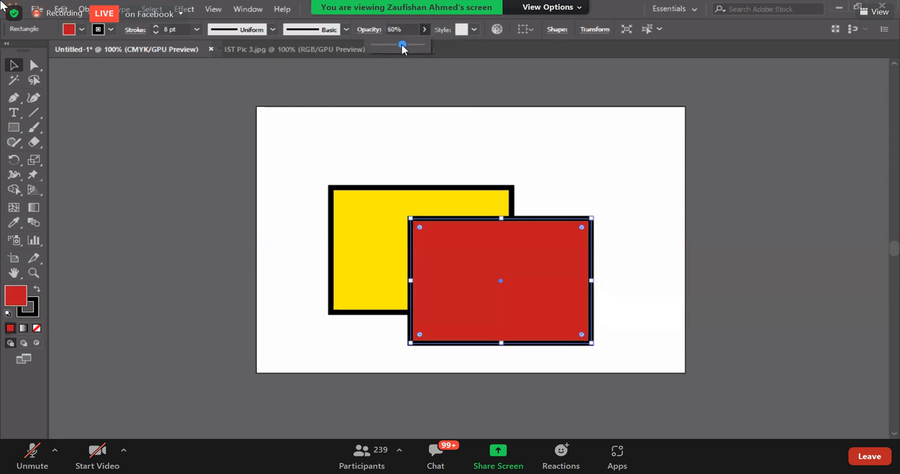
drag(385, 42, 414, 43)
click(424, 29)
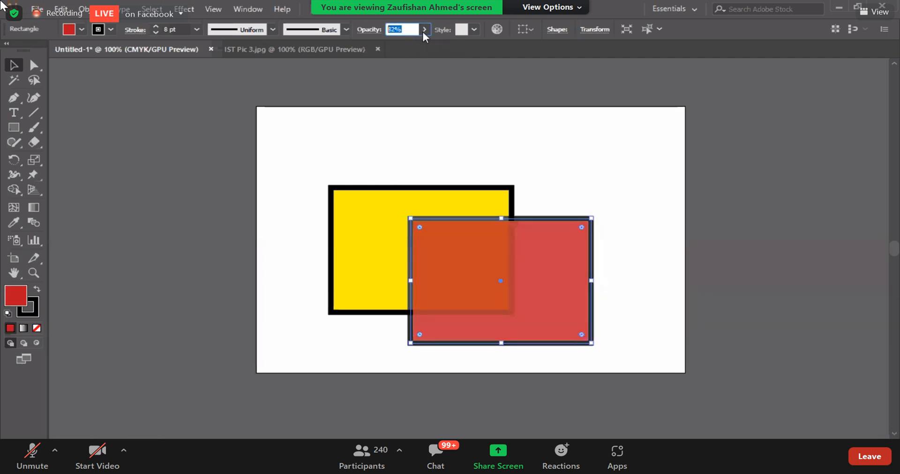
Try the red rectangle's opacity at 14%, raise it to 59%, and deselect the rectangle
drag(413, 45, 382, 45)
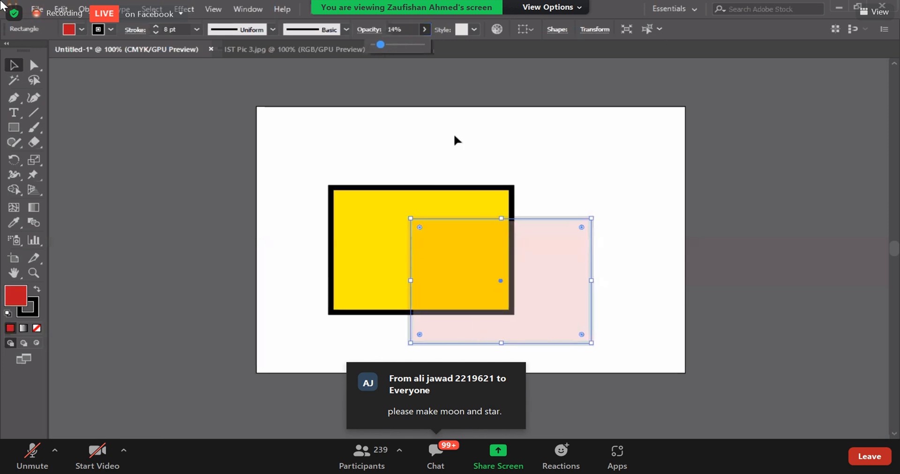
drag(383, 45, 401, 44)
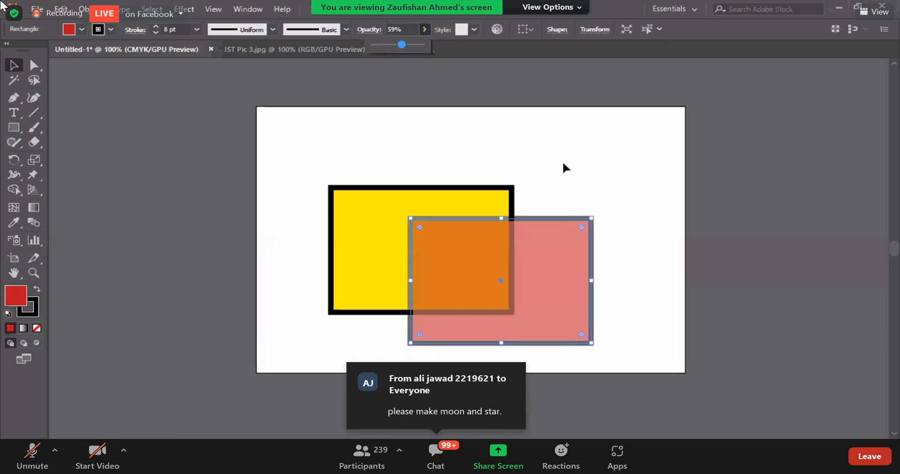
click(642, 305)
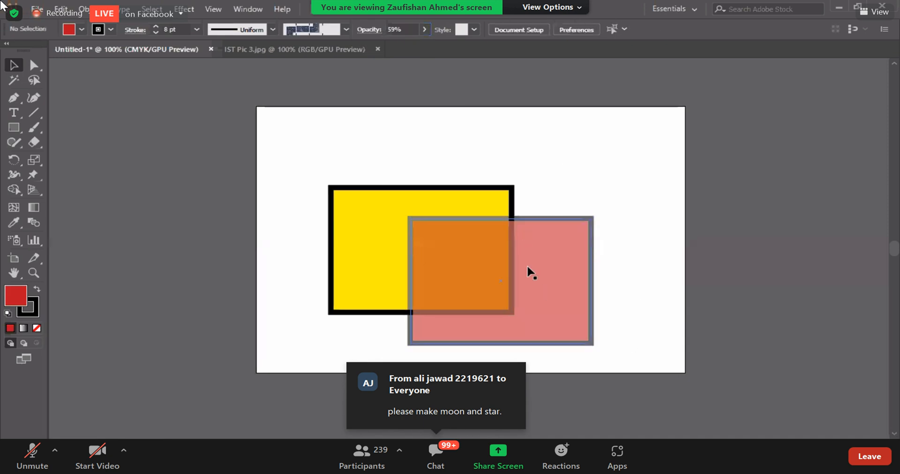
Set the red rectangle's opacity to 100% and deselect it
click(547, 306)
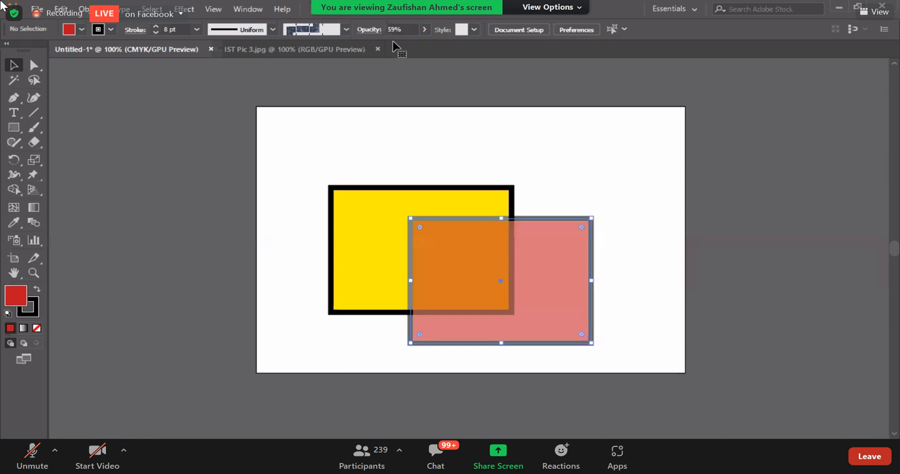
click(423, 30)
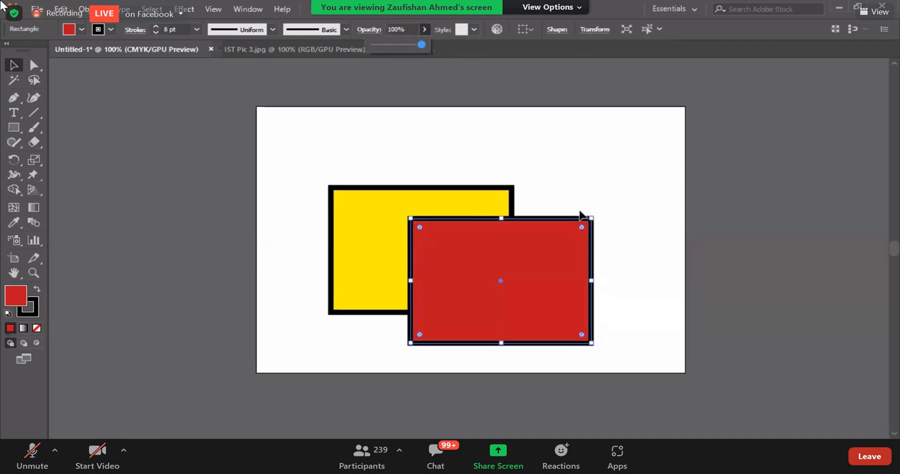
click(584, 188)
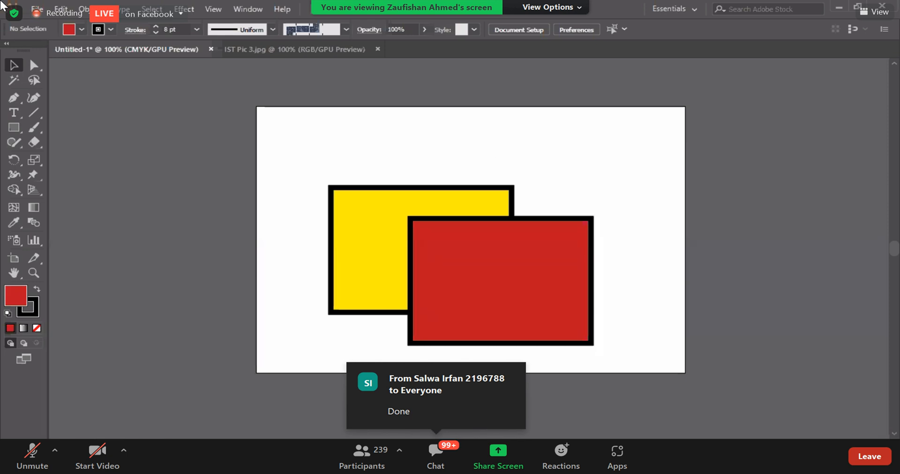
Lower the red rectangle's opacity to 27%, restore it to 100%, and deselect it
click(445, 281)
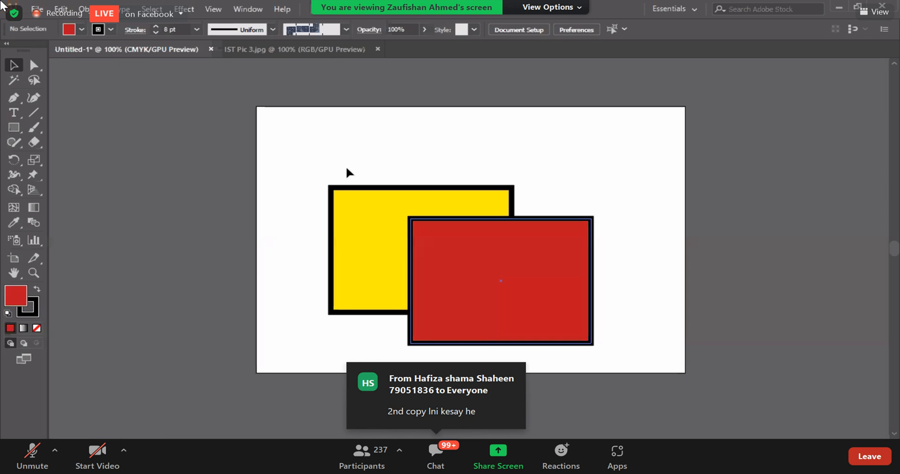
click(458, 281)
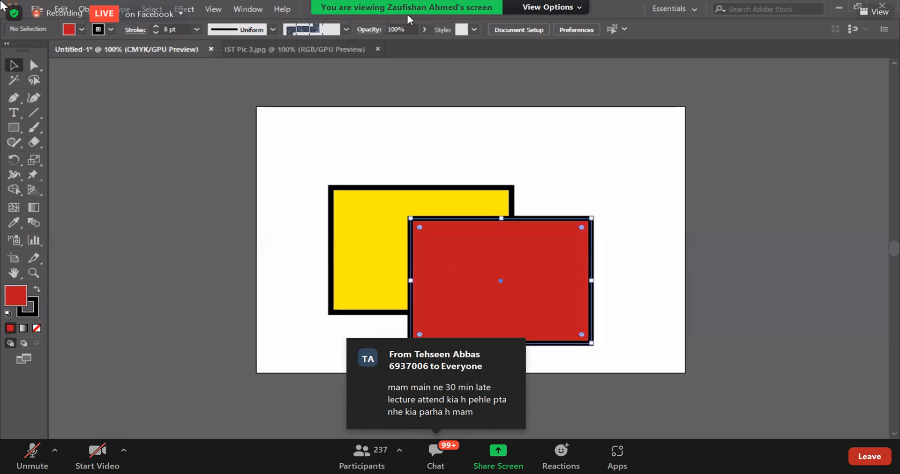
click(426, 30)
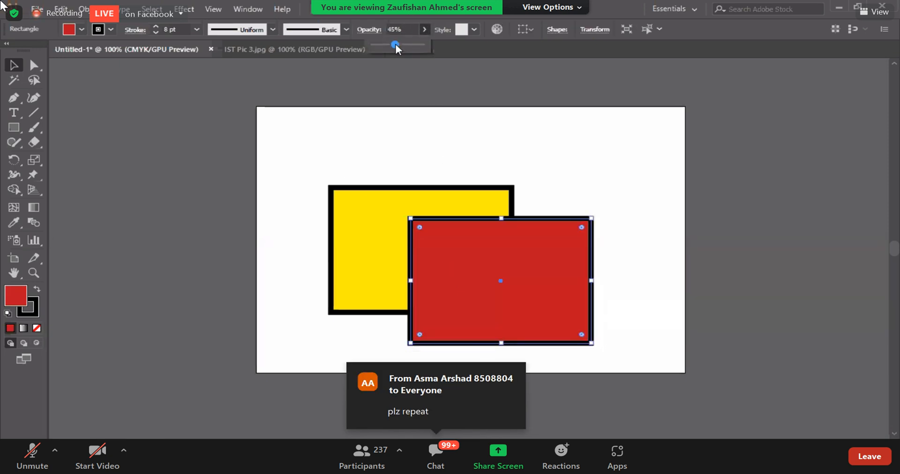
drag(387, 46, 386, 47)
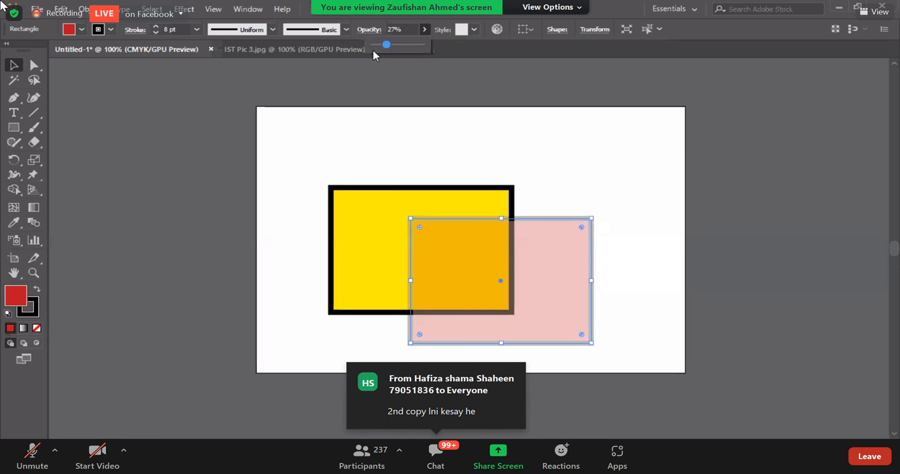
drag(389, 45, 498, 84)
click(500, 288)
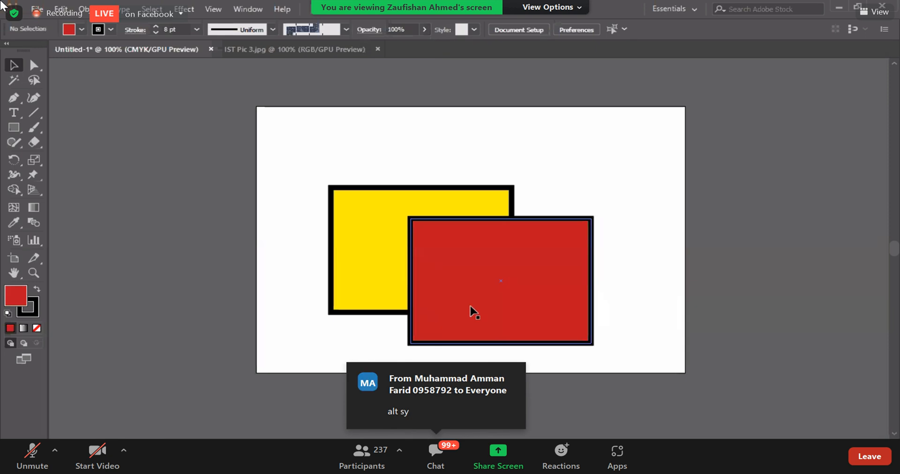
Move the red rectangle across the artboard's right edge and place a copy of the yellow rectangle overlapping its upper part
drag(502, 303, 655, 287)
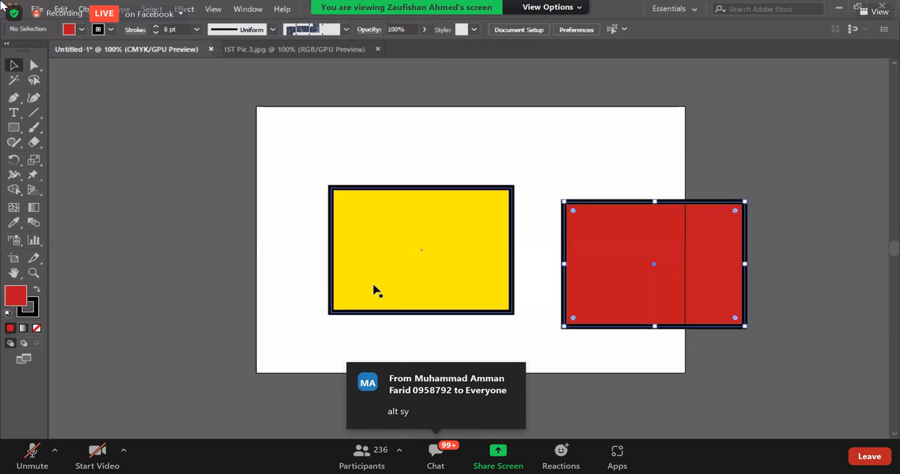
drag(381, 237, 393, 170)
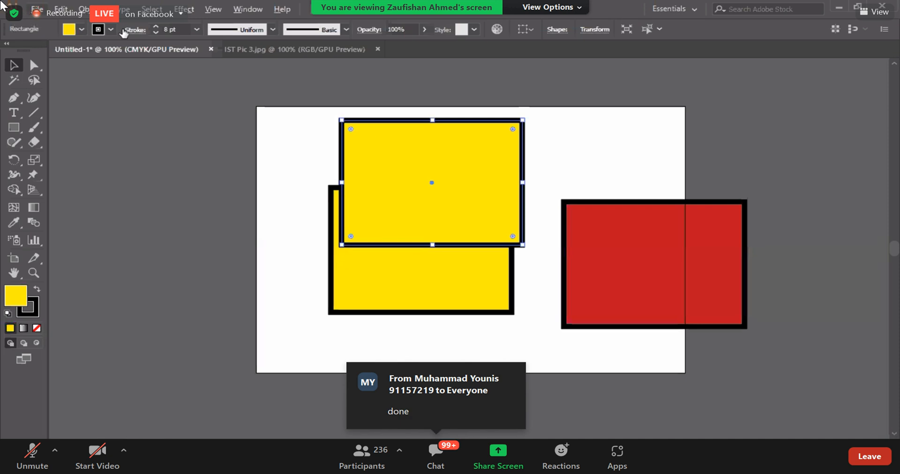
Fill the upper copy of the yellow rectangle with the green swatch and shift it slightly right
click(81, 29)
click(73, 60)
click(179, 204)
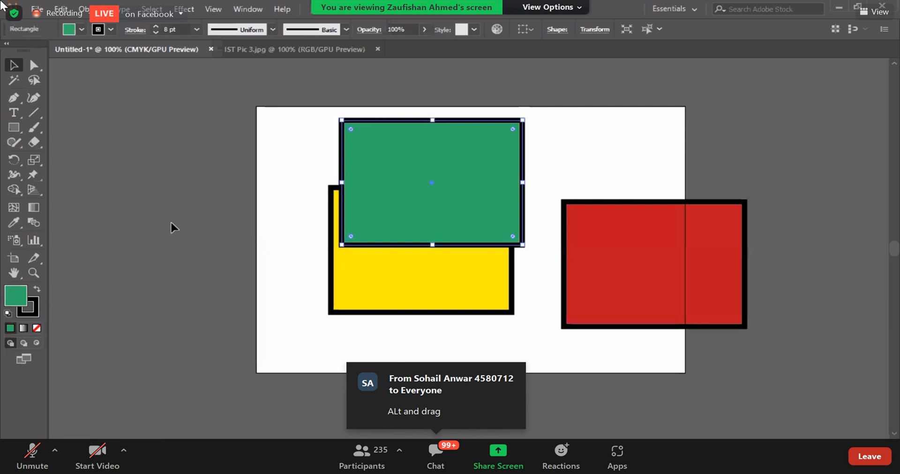
click(170, 220)
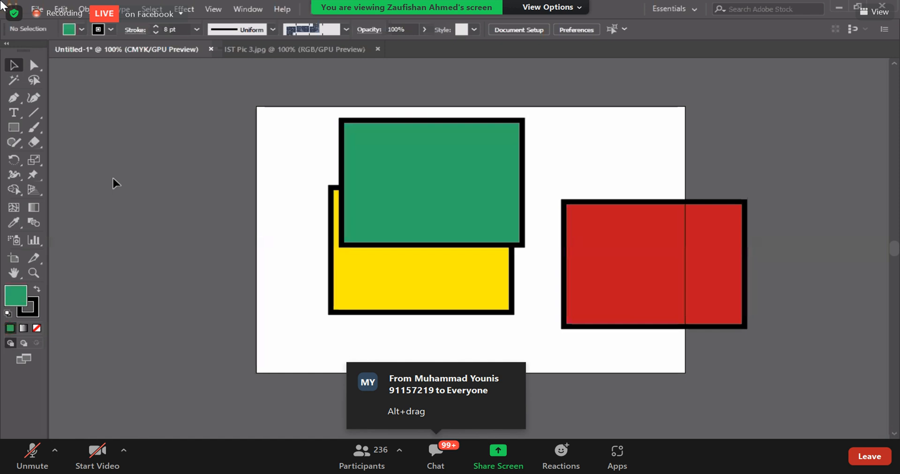
drag(409, 165, 444, 160)
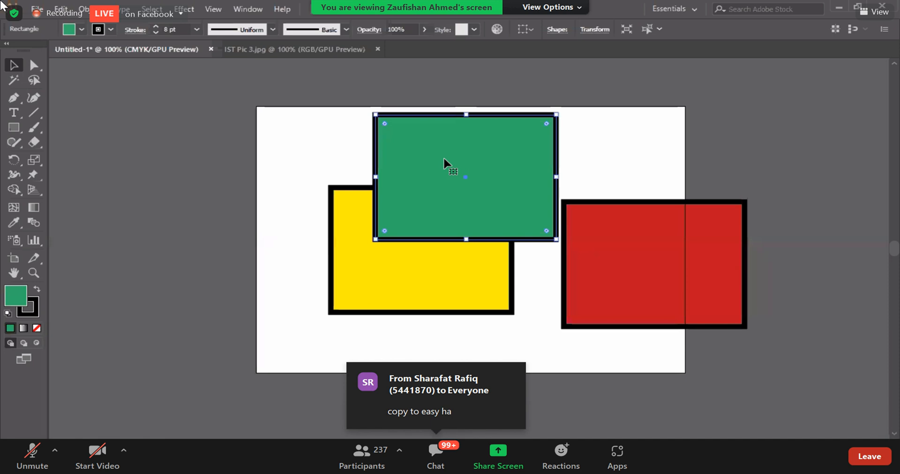
Delete the red and green rectangles, leaving only the yellow one
click(604, 241)
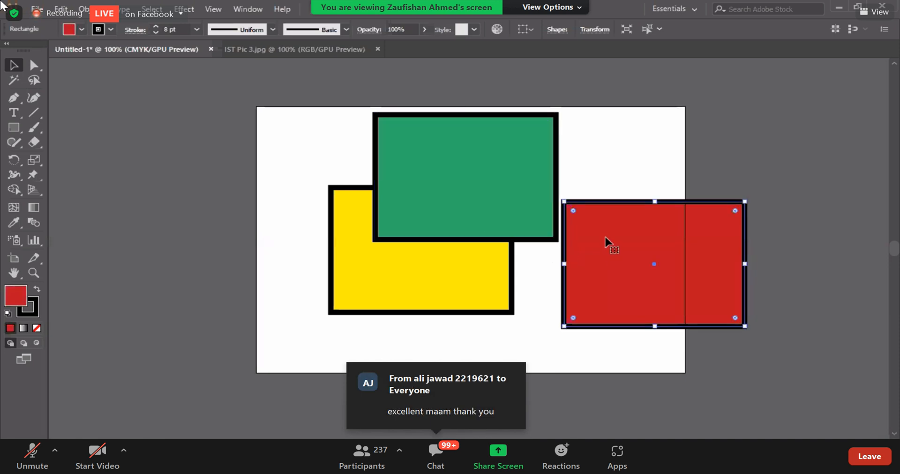
key(Delete)
click(553, 217)
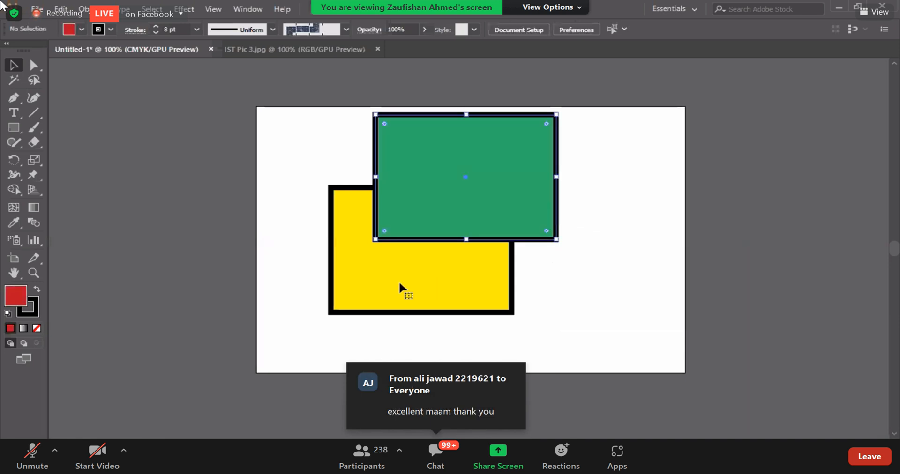
key(Delete)
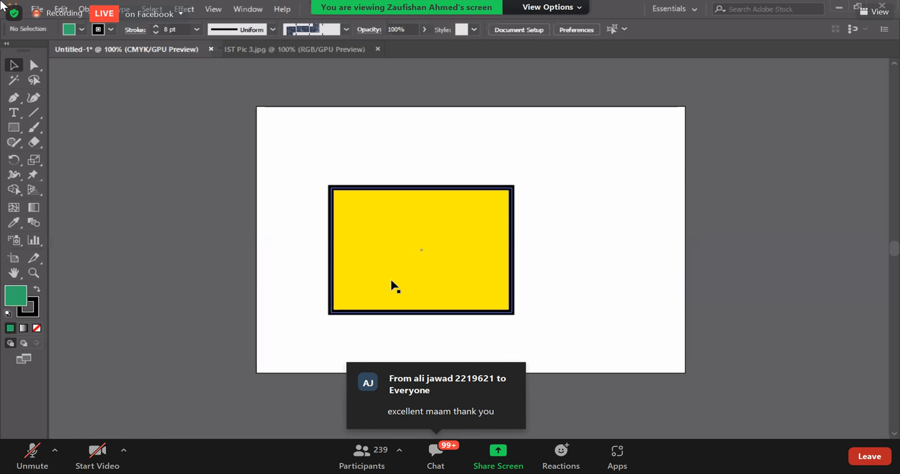
Delete the yellow rectangle and undo the deletion
click(353, 298)
key(Delete)
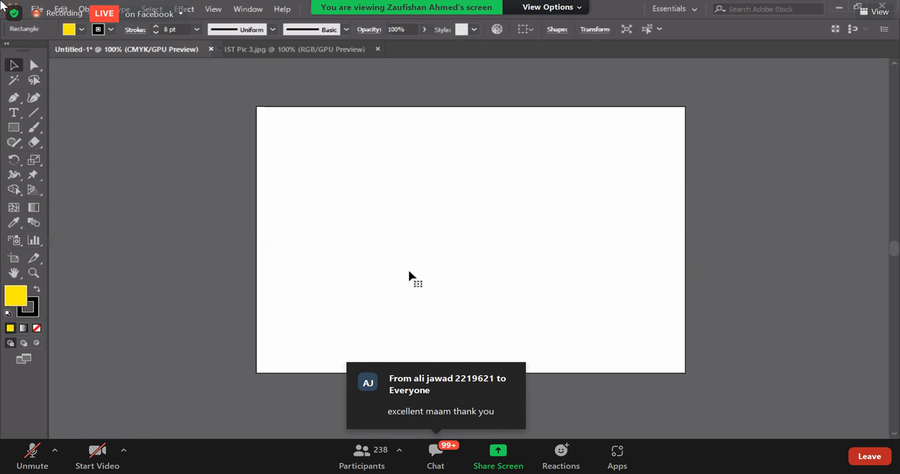
key(ctrl+z)
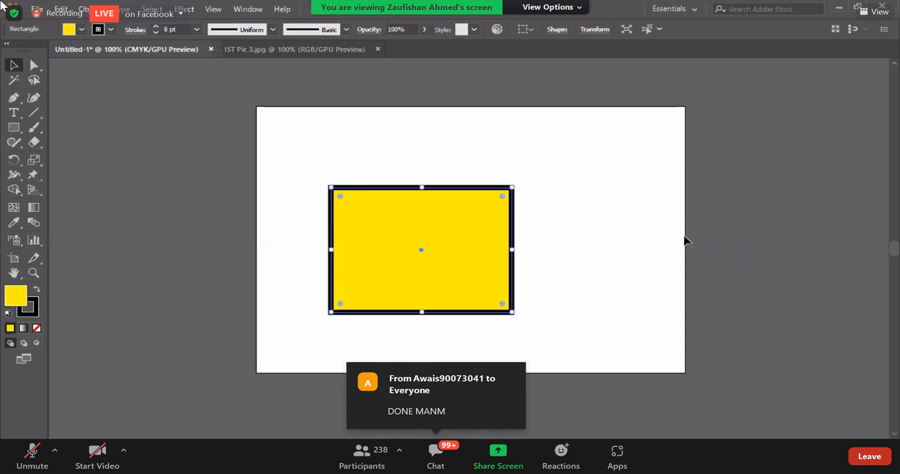
Reposition the yellow rectangle near the center of the artboard
drag(454, 303, 482, 259)
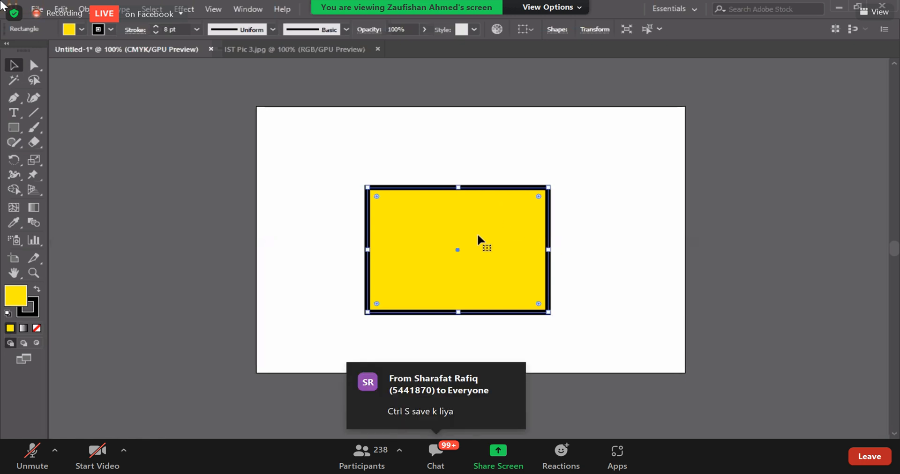
drag(403, 265, 394, 249)
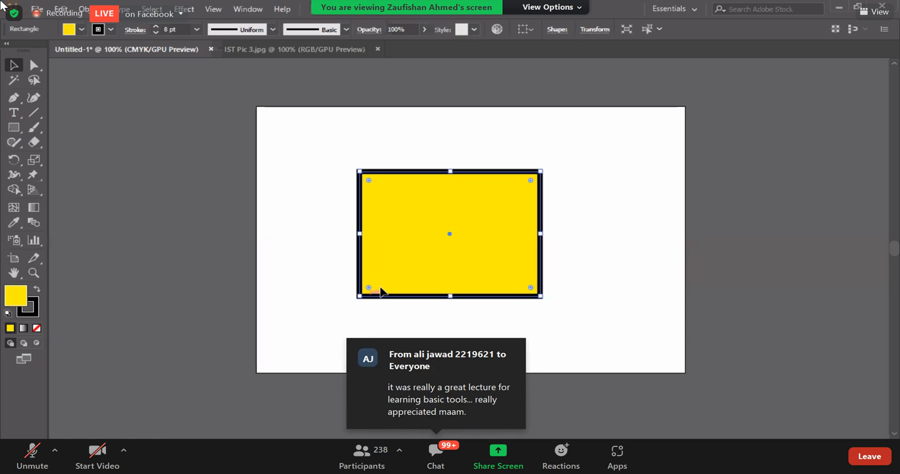
drag(379, 287, 381, 293)
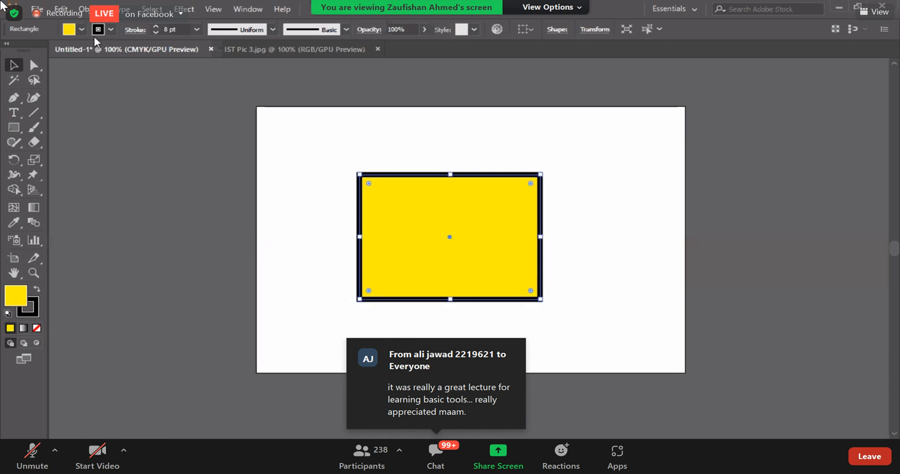
Start saving the document under a new name in Downloads, with Adobe Illustrator (*.AI) as the file type
click(37, 9)
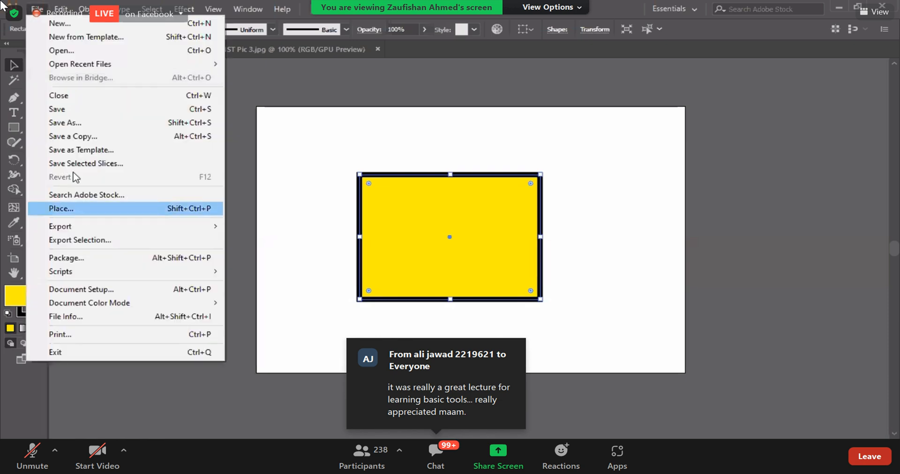
click(65, 123)
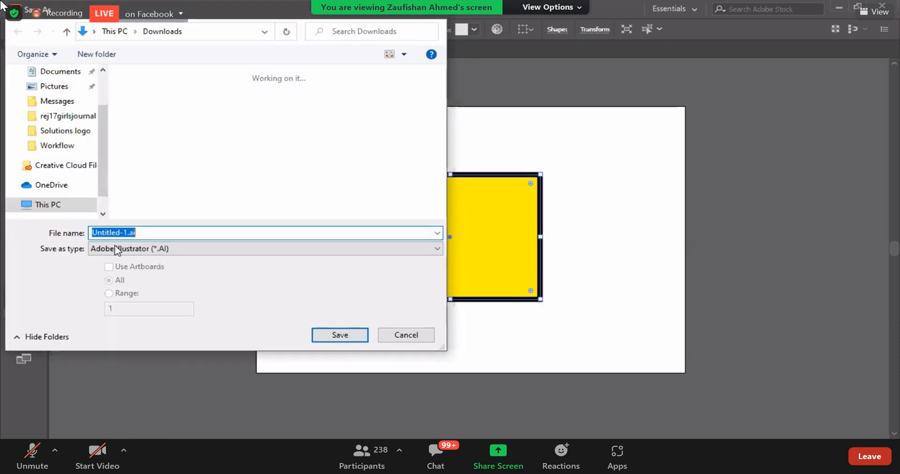
click(162, 253)
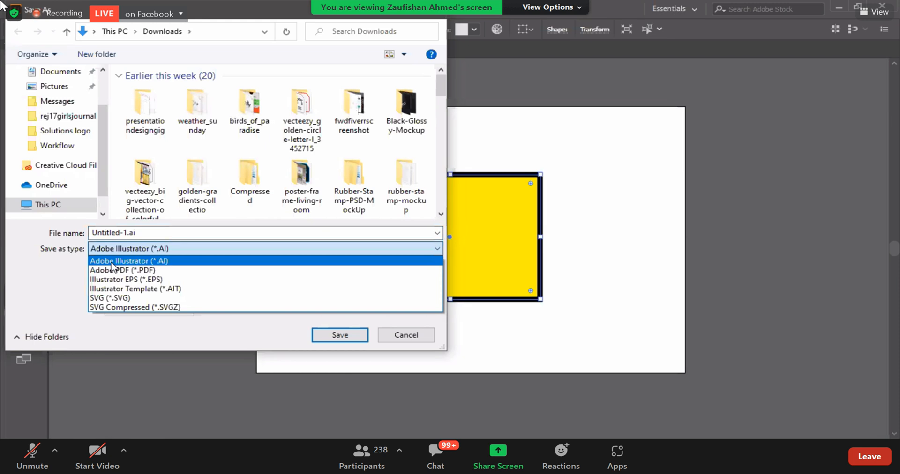
click(125, 246)
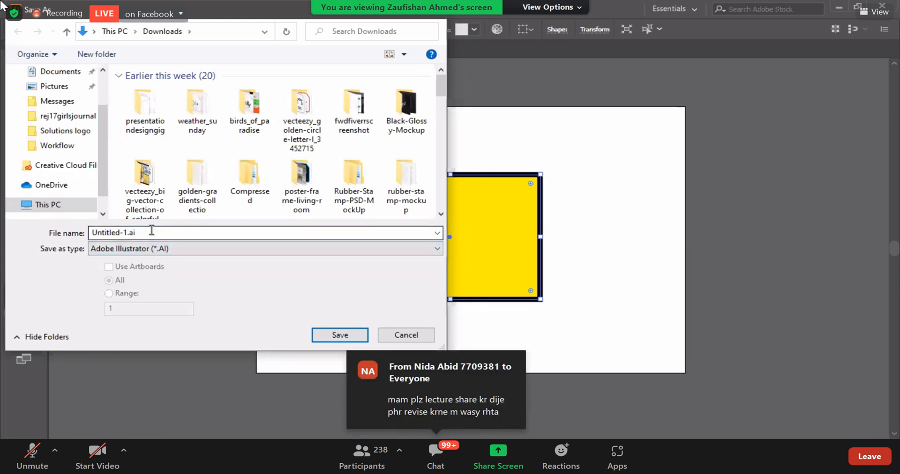
Name the file Assignment 1 and save it with the default Illustrator CC options
double_click(130, 231)
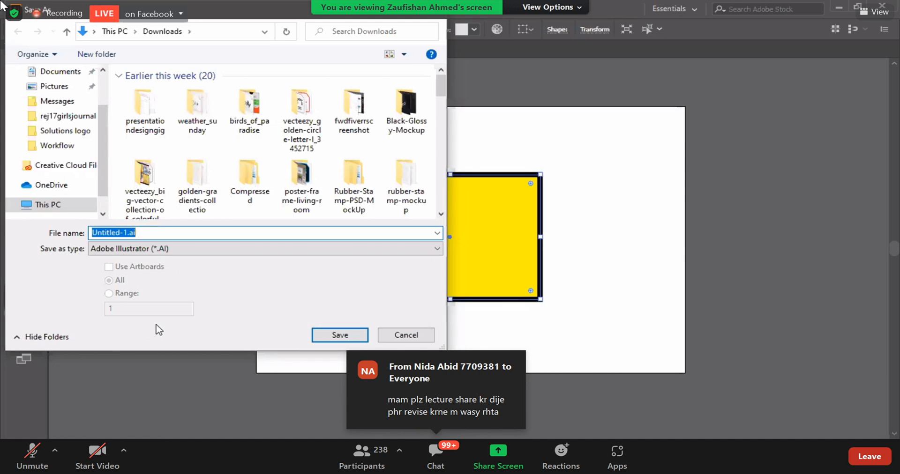
click(250, 229)
drag(250, 230, 90, 232)
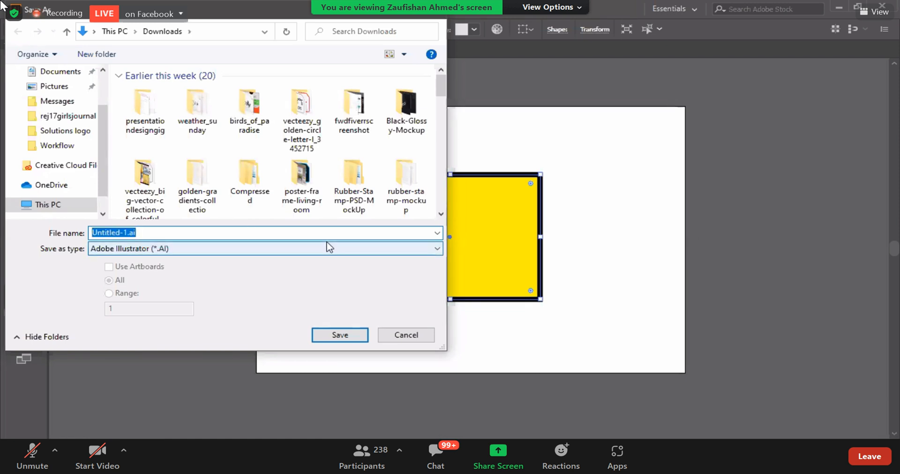
text(Assignment 1)
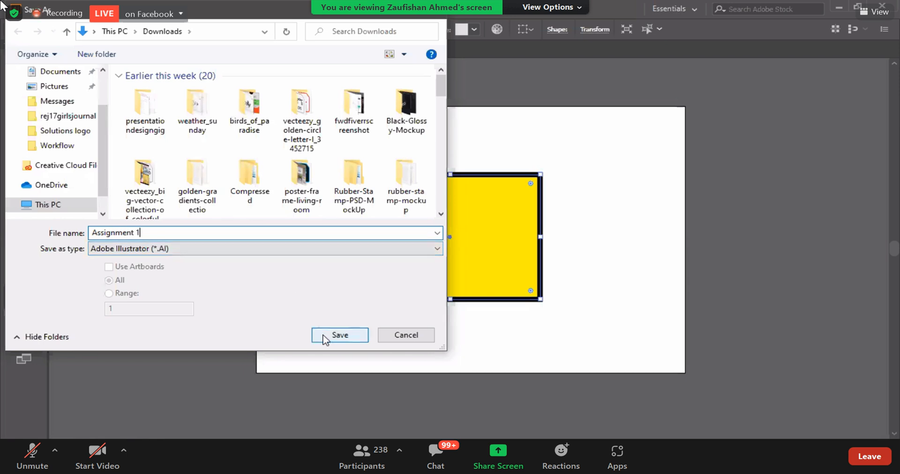
click(323, 338)
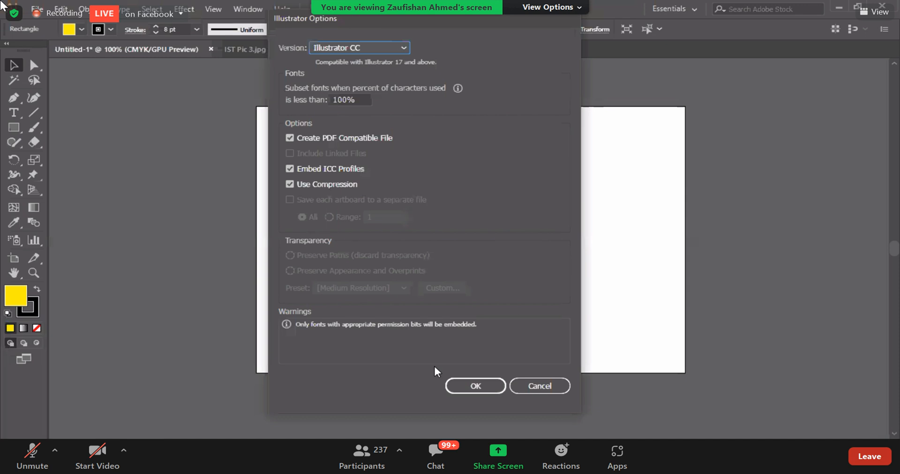
click(480, 386)
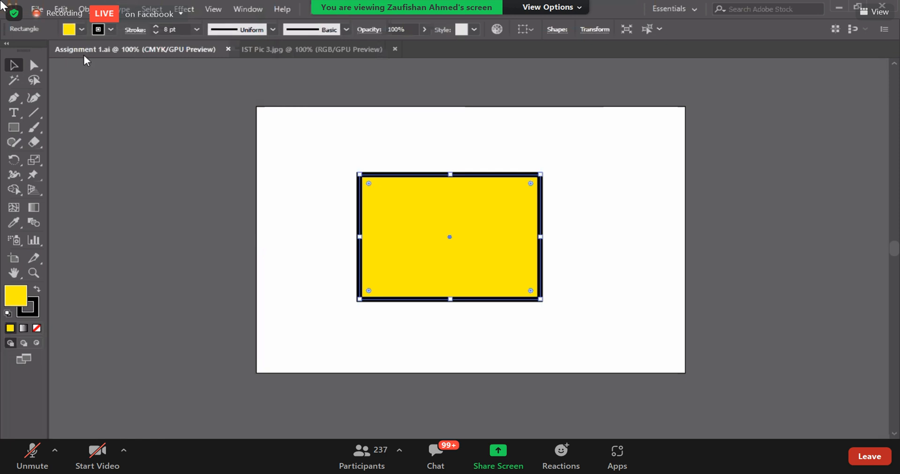
Deselect the yellow rectangle and switch to the IST Pic 3.jpg document
click(105, 118)
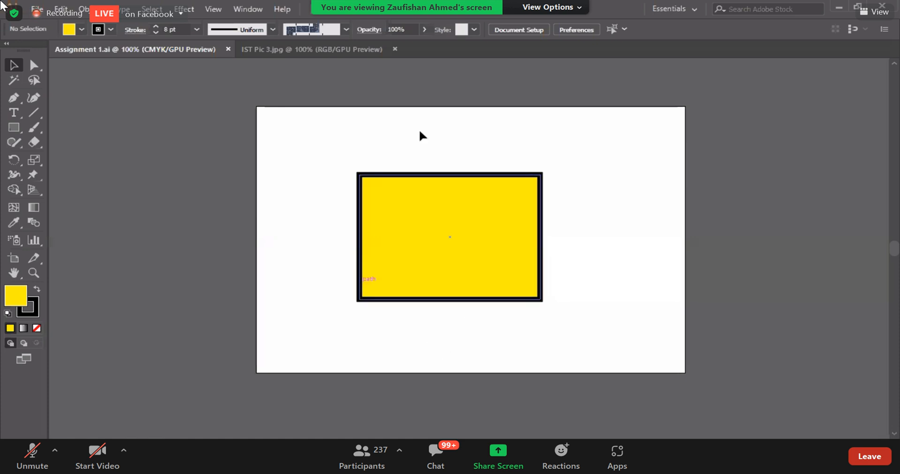
click(376, 48)
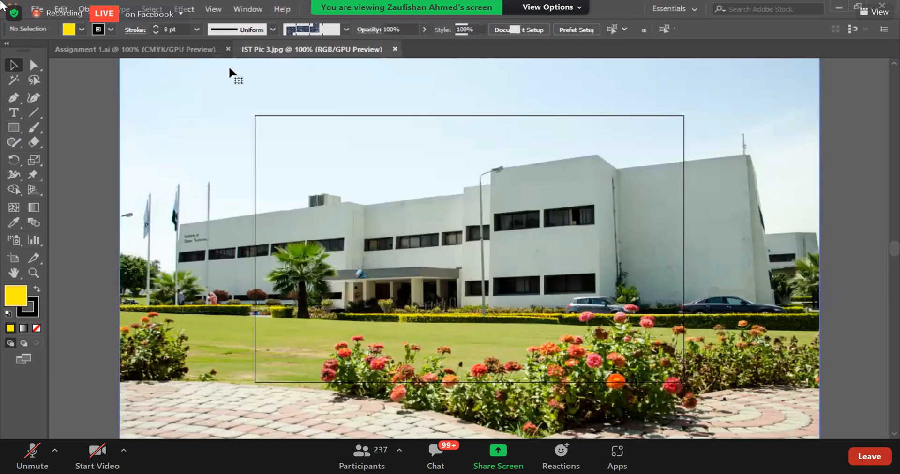
Close both the IST Pic 3.jpg and Assignment 1.ai documents
key(ctrl+w)
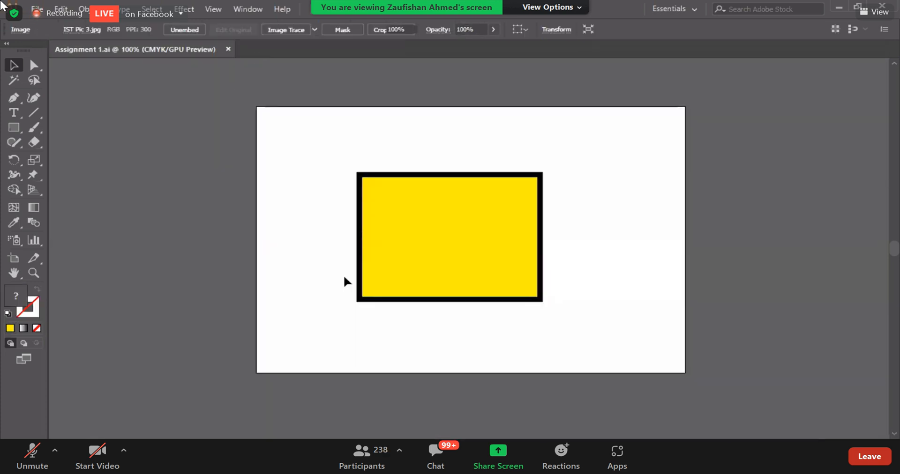
key(ctrl+w)
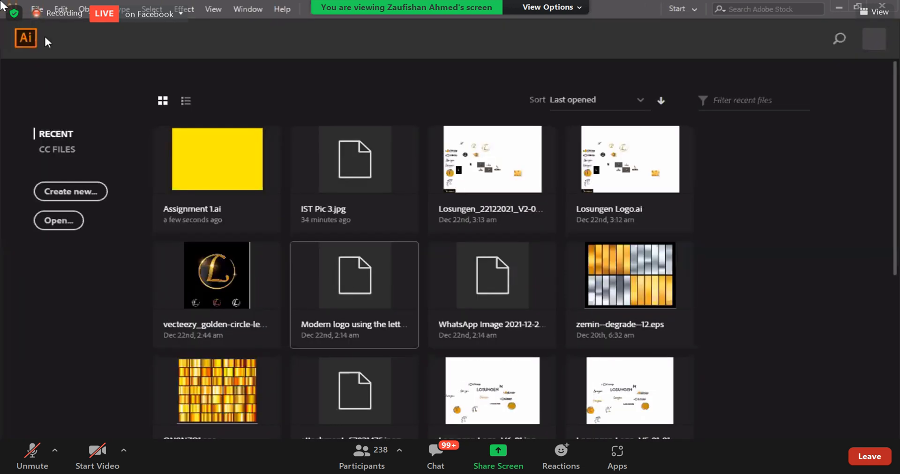
Open Assignment 1.ai from the Desktop and move the yellow rectangle to the center of the artboard
click(37, 10)
click(162, 56)
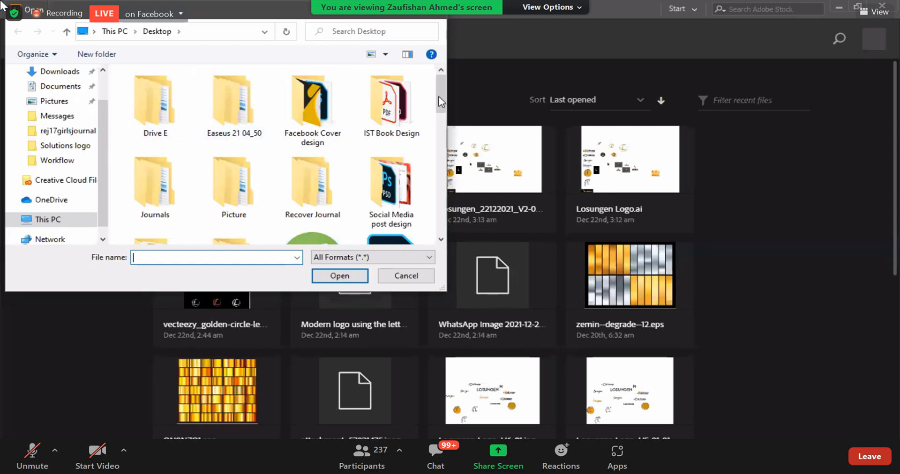
drag(440, 96, 436, 122)
click(220, 169)
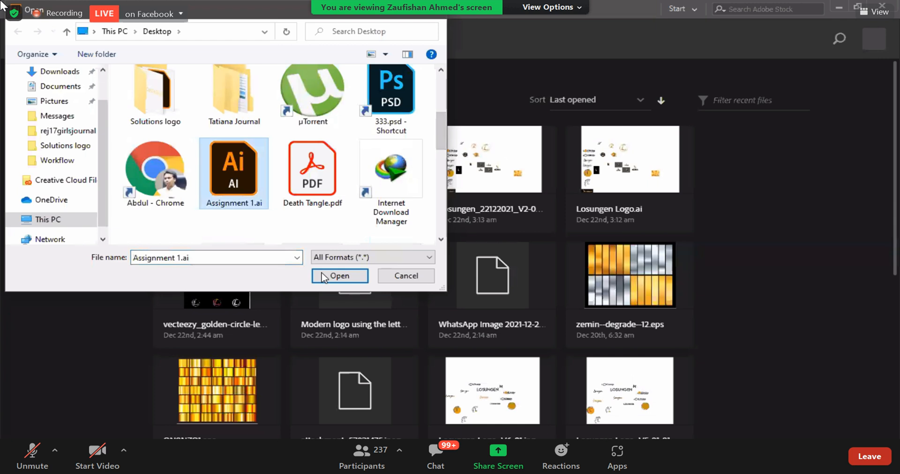
click(327, 278)
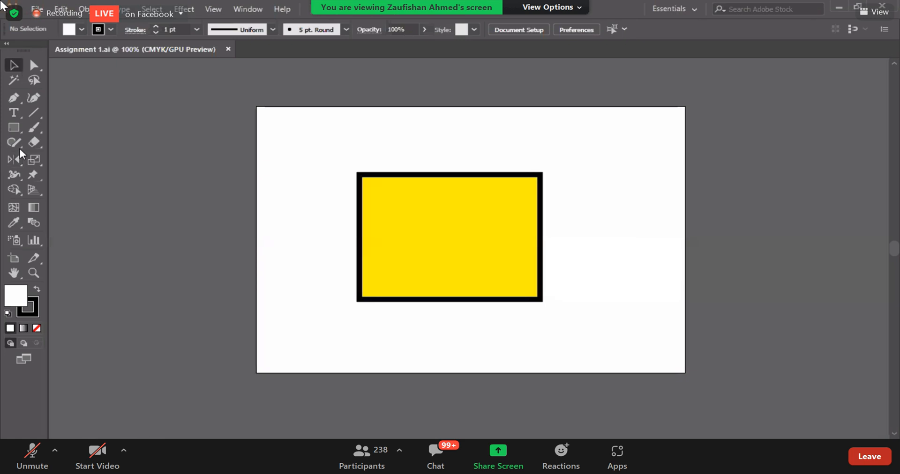
drag(375, 226, 386, 258)
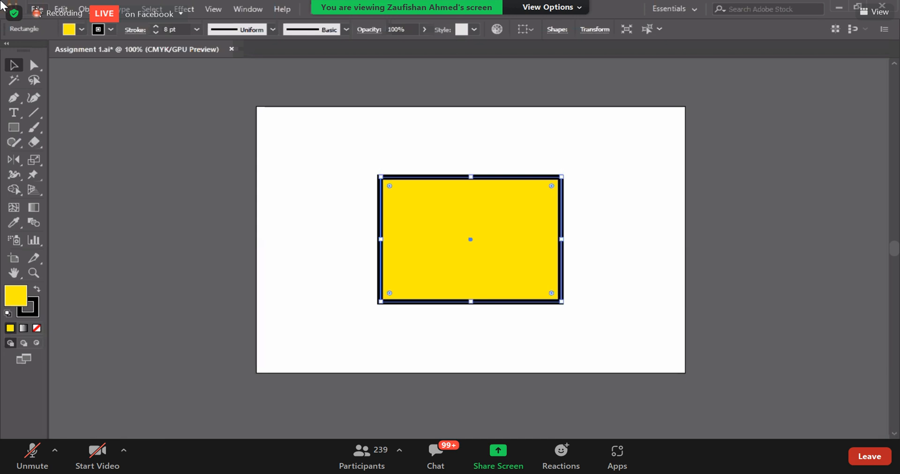
click(38, 8)
mouse_move(93, 229)
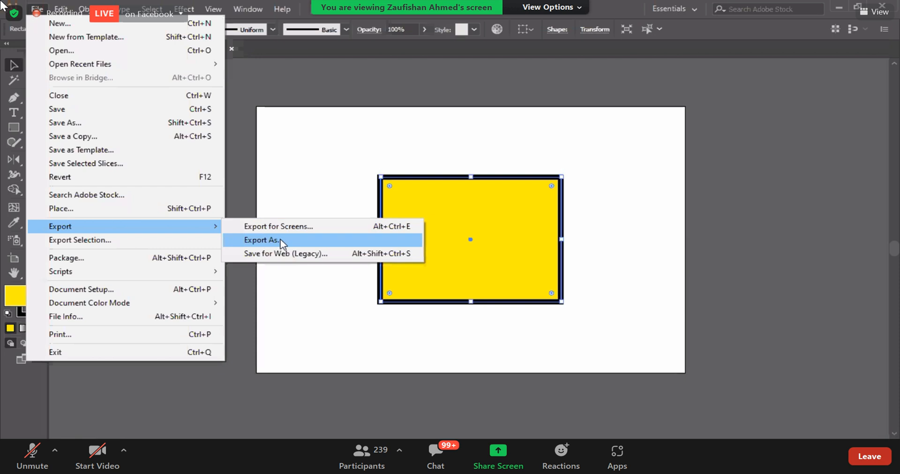
click(280, 241)
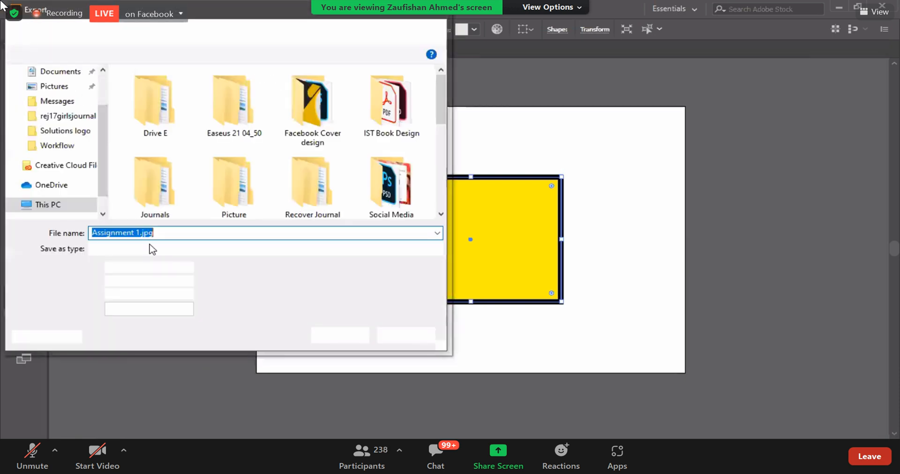
click(152, 250)
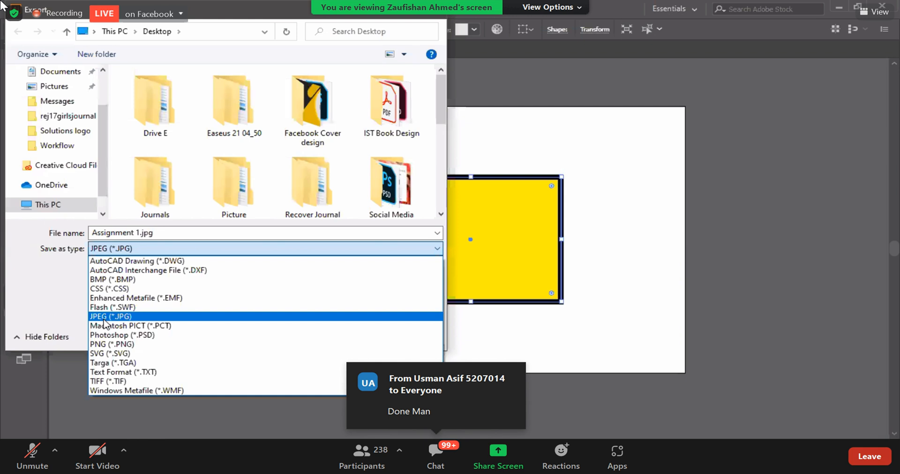
click(107, 317)
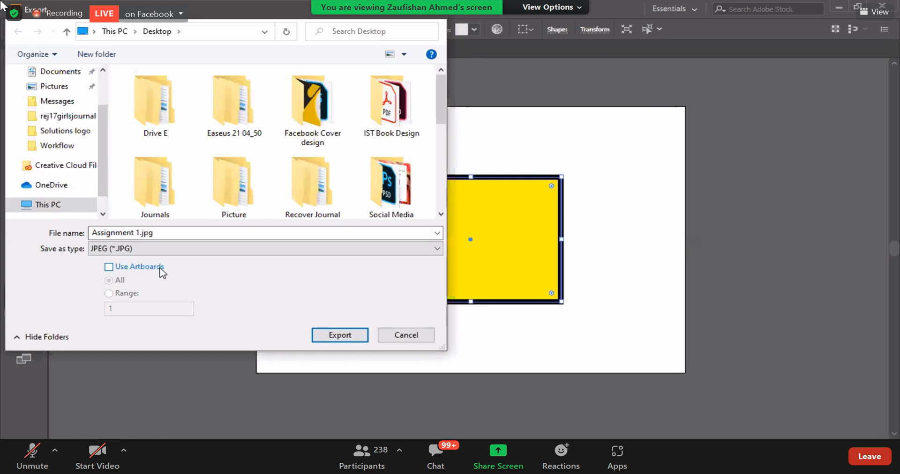
click(138, 270)
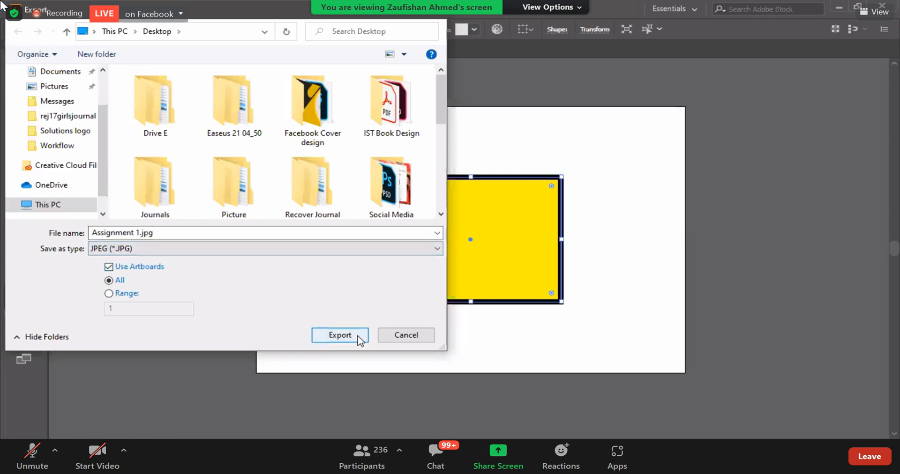
click(360, 340)
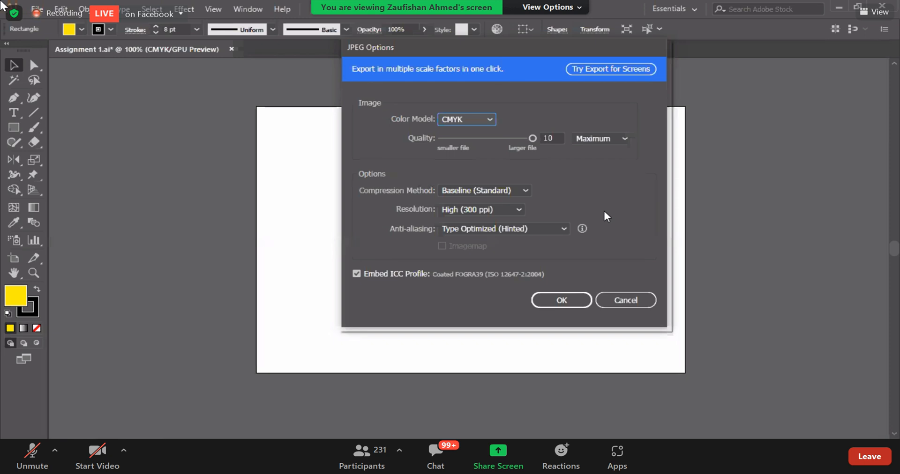
click(623, 302)
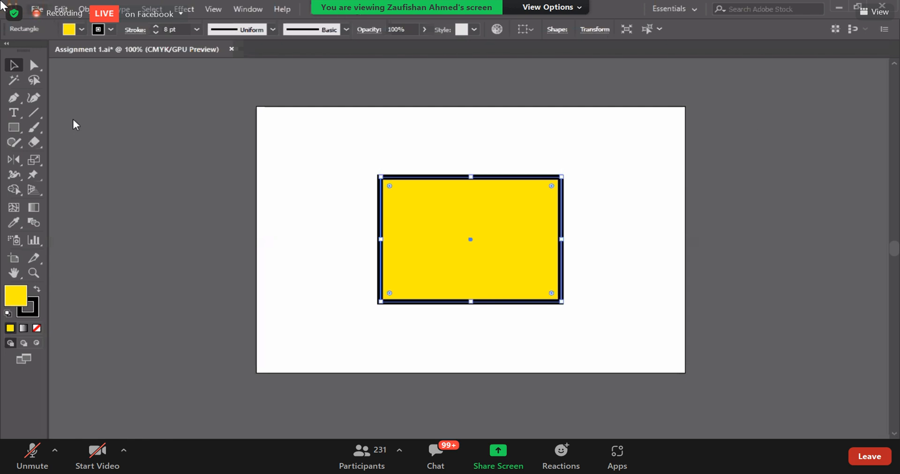
Start exporting the document to the Desktop as Assignment 1.jpg in JPEG (*.JPG) format, using all artboards
key(alt+f)
mouse_move(74, 228)
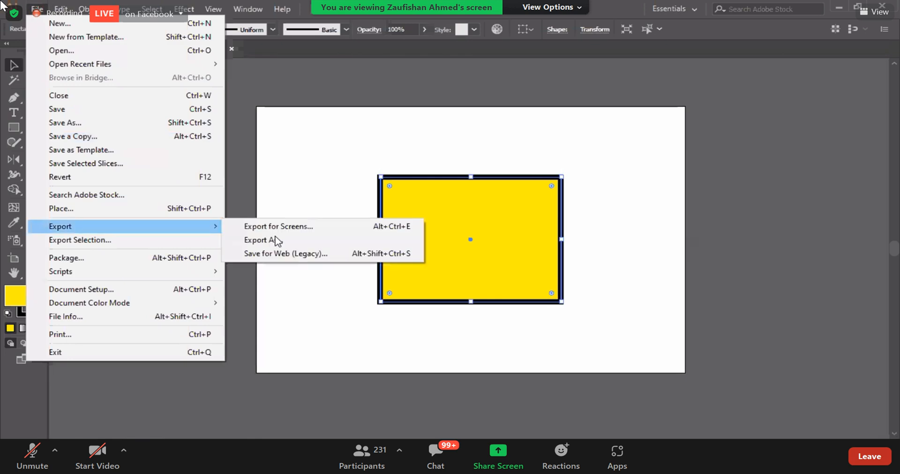
click(274, 240)
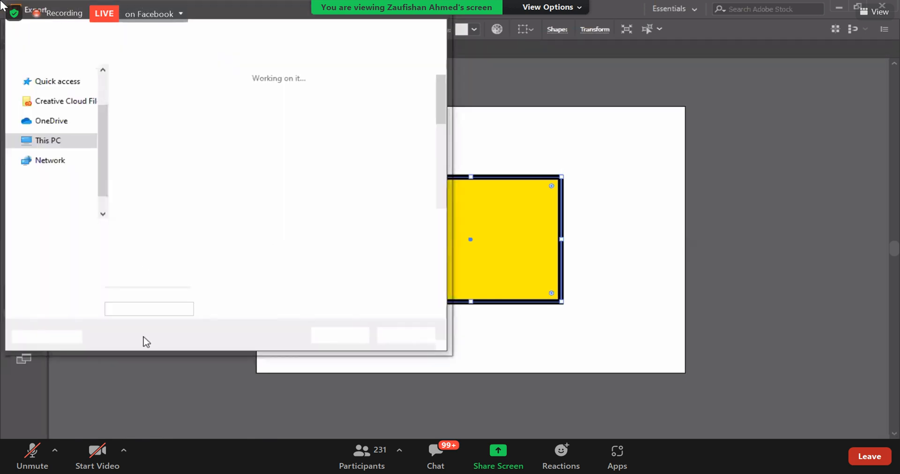
click(112, 249)
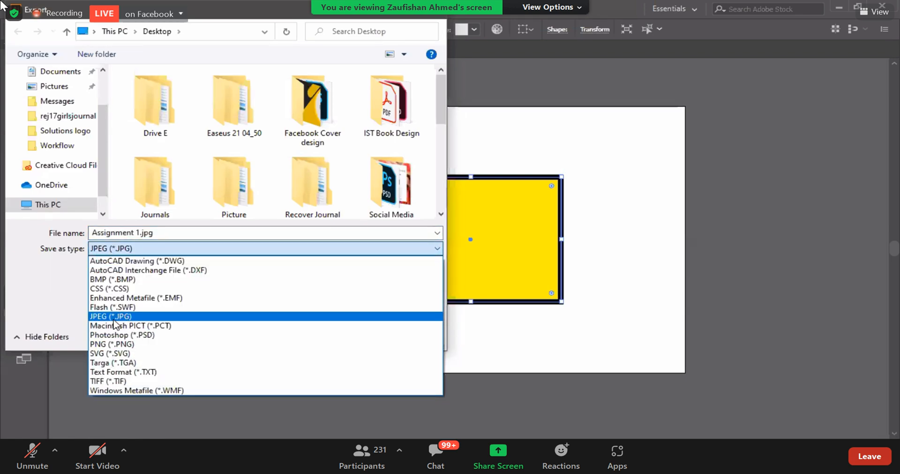
click(125, 317)
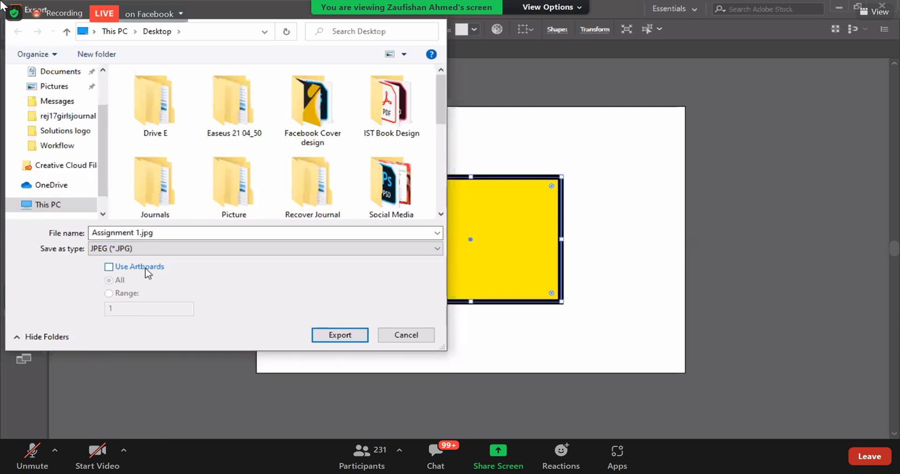
click(147, 272)
click(340, 335)
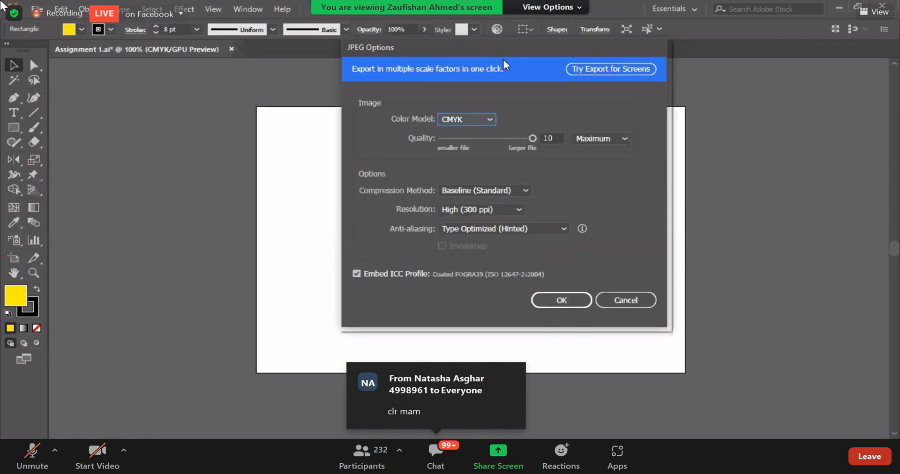
Export the JPEG with the CMYK color model, Maximum quality 10 and High (300 ppi) resolution, and deselect the rectangle
drag(503, 60, 483, 90)
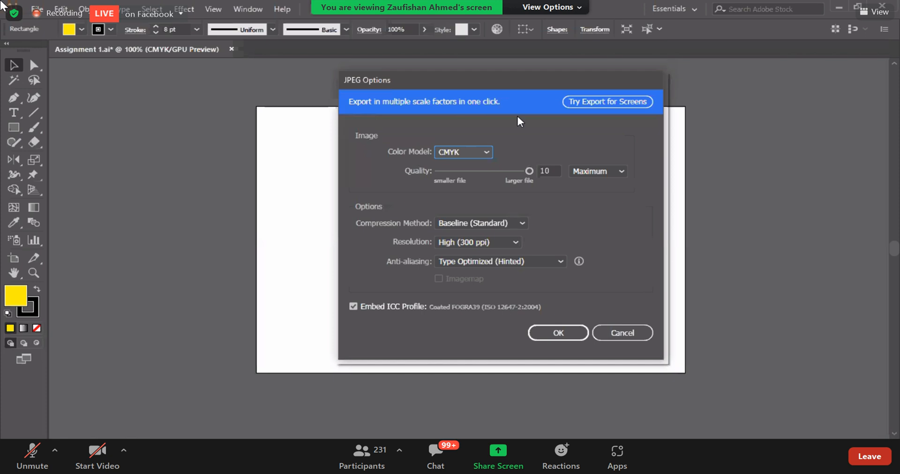
click(457, 153)
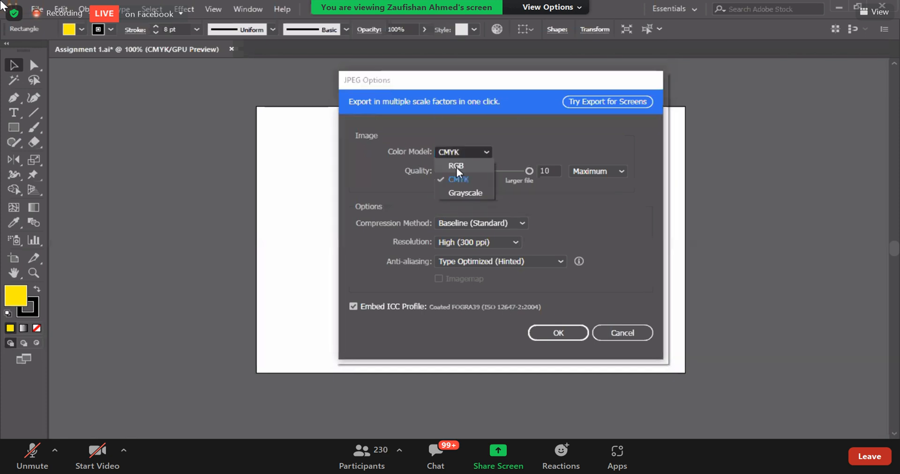
click(458, 179)
drag(530, 170, 615, 170)
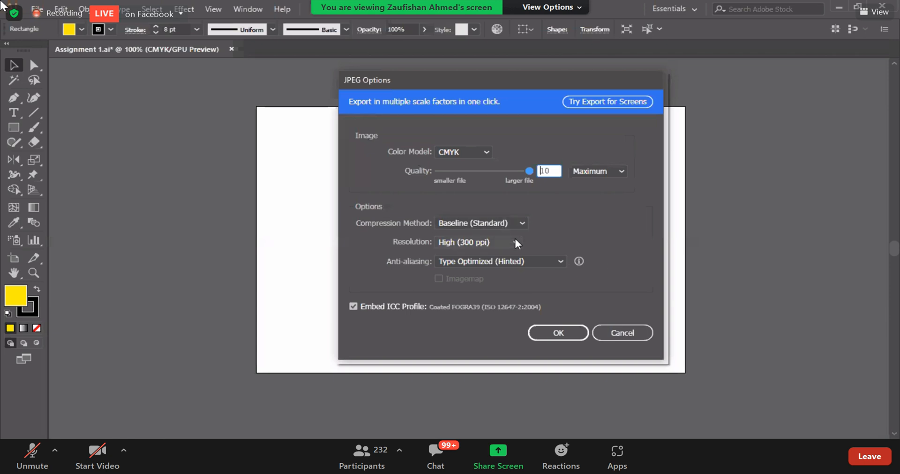
click(484, 241)
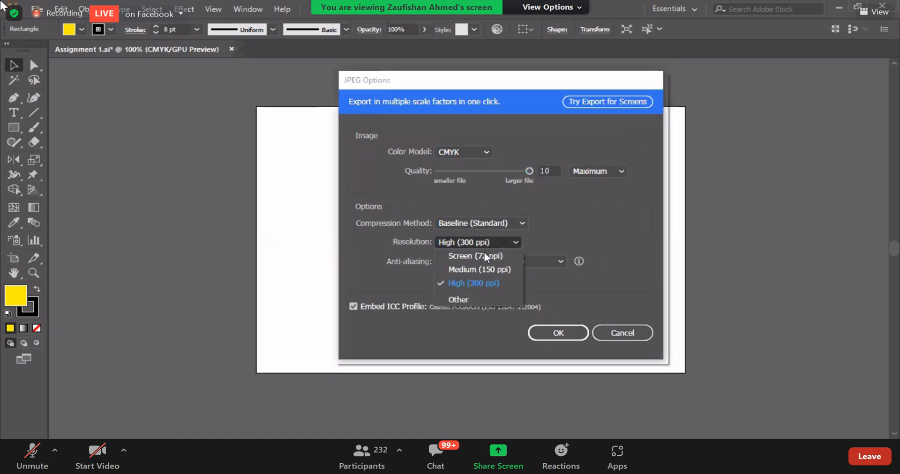
click(480, 283)
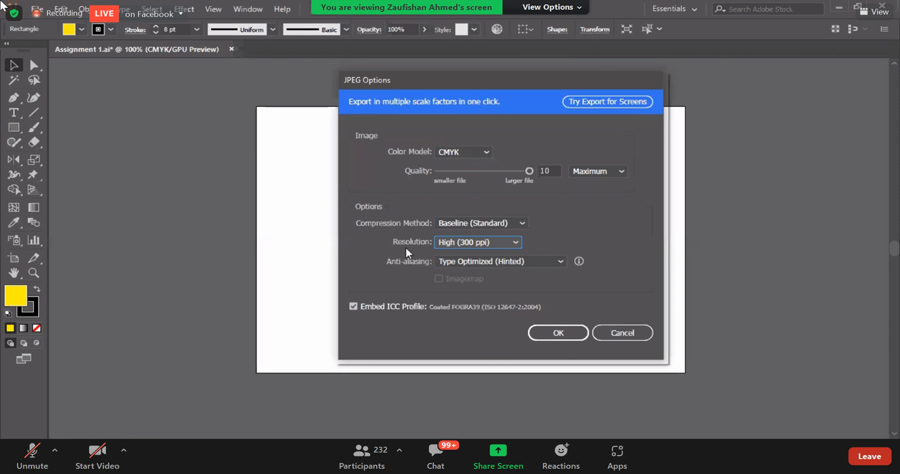
click(560, 332)
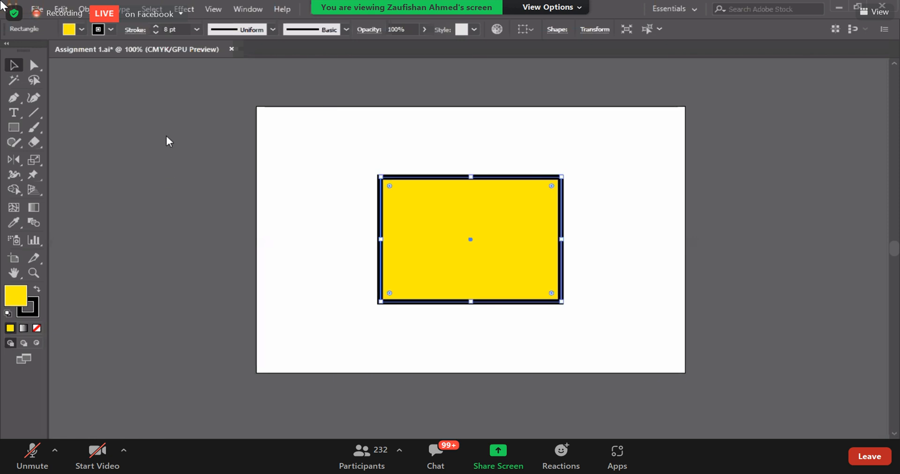
click(646, 190)
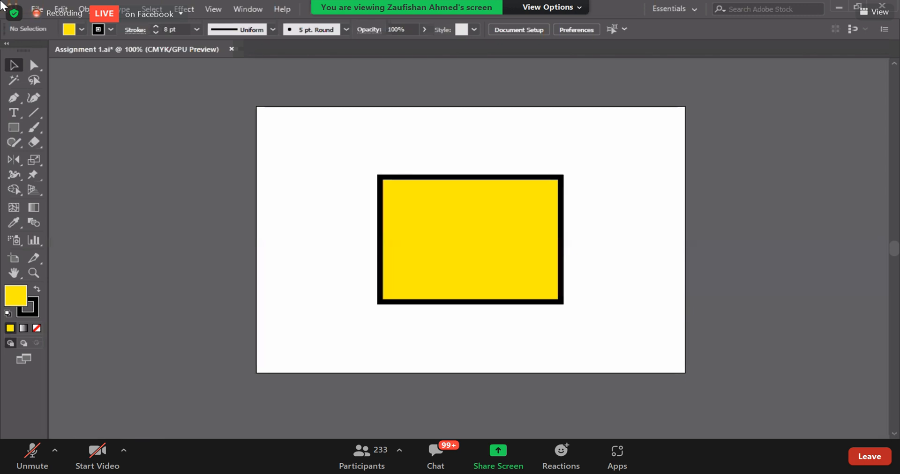
Switch to Chrome and search Google Images for "robot with basic shapes"
key(alt+Tab)
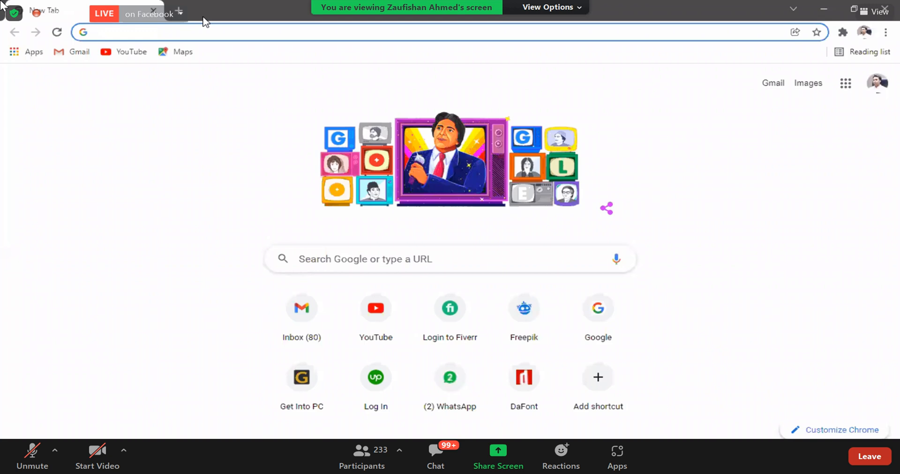
click(164, 31)
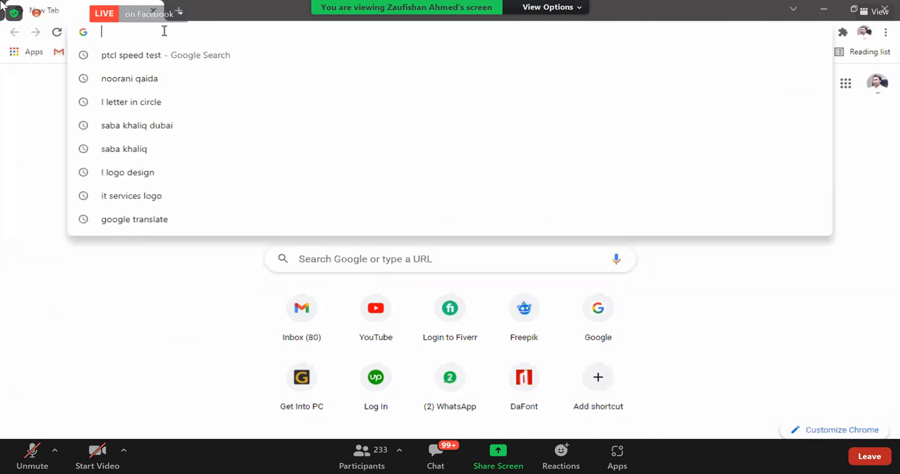
text(robo)
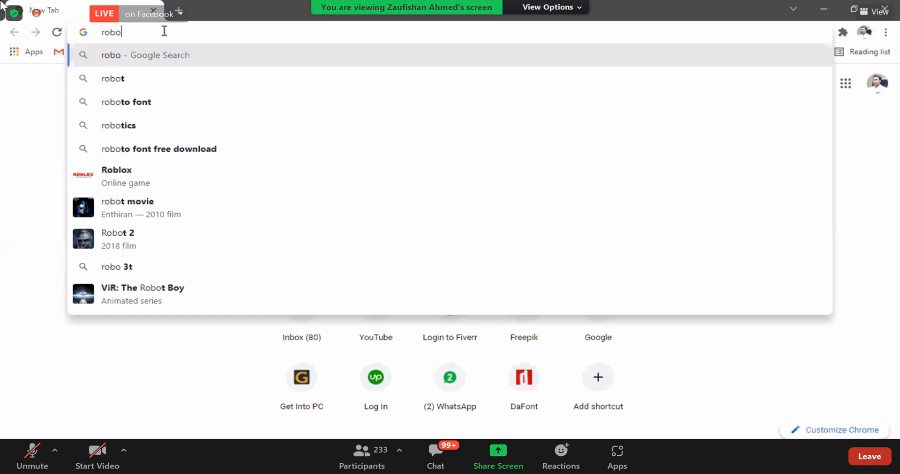
text(t with bas)
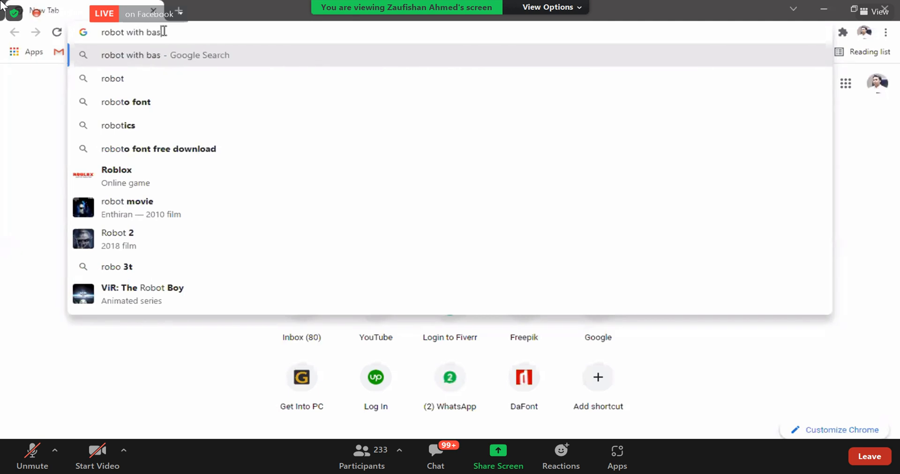
text(ic shapes)
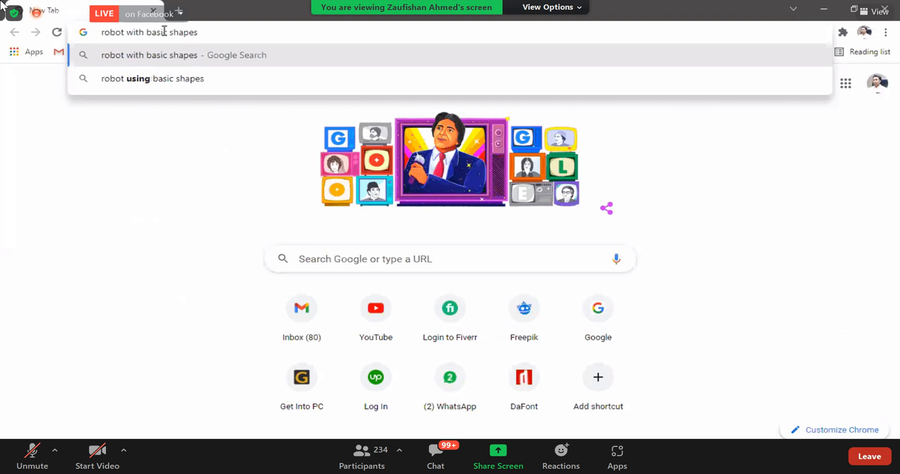
key(Return)
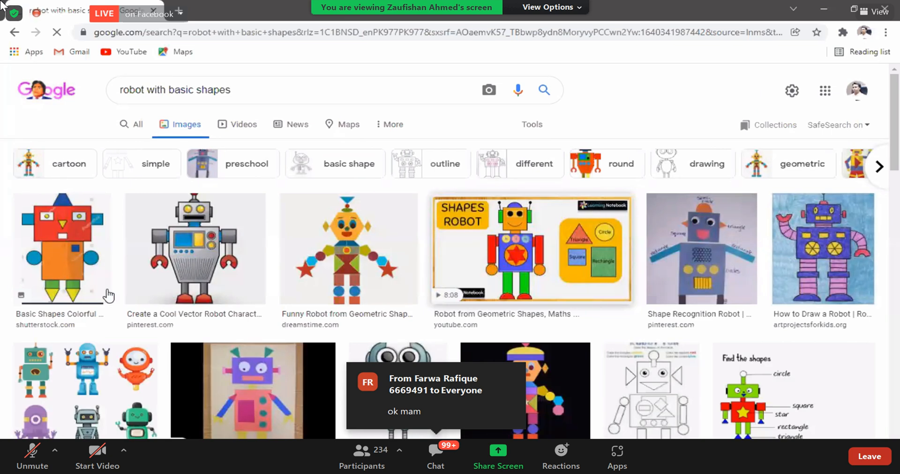
Open the dreamstime "Funny Robot from Geometric Shapes" image result in a new tab and switch to that tab
right_click(361, 242)
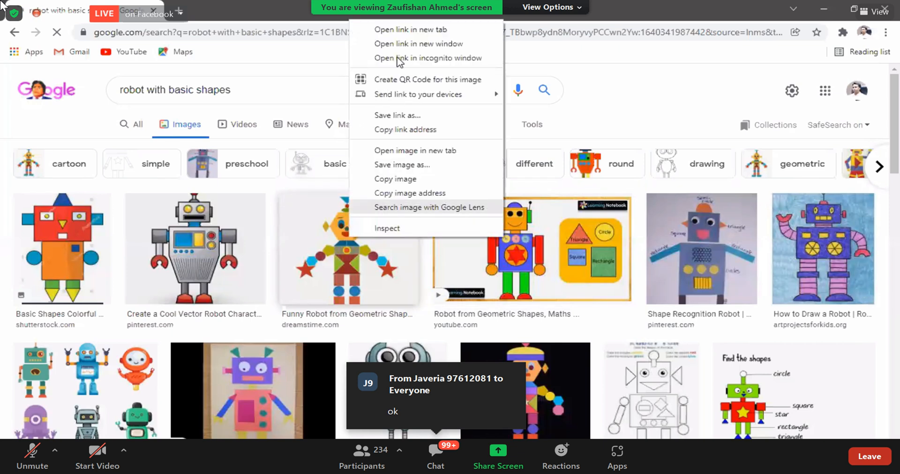
click(399, 29)
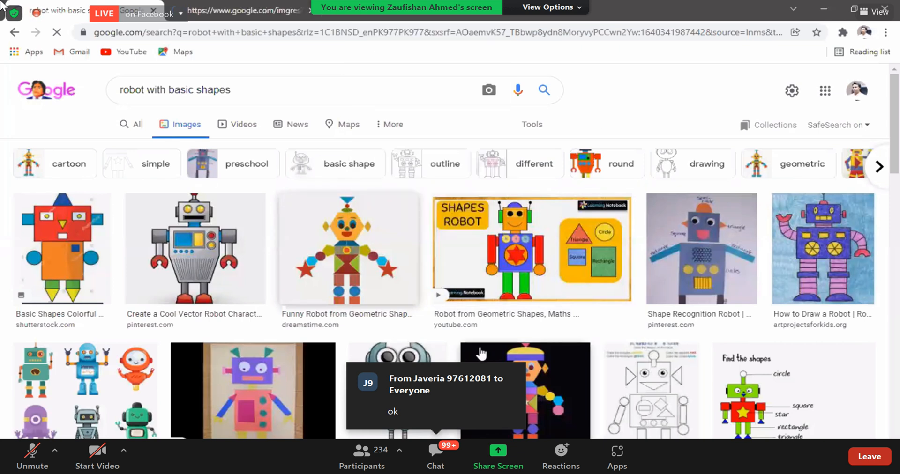
scroll(481, 352, down, 4)
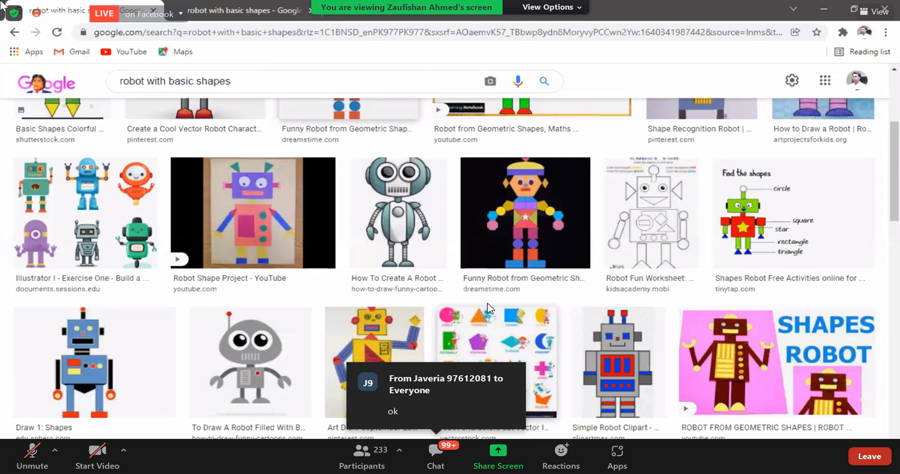
click(221, 14)
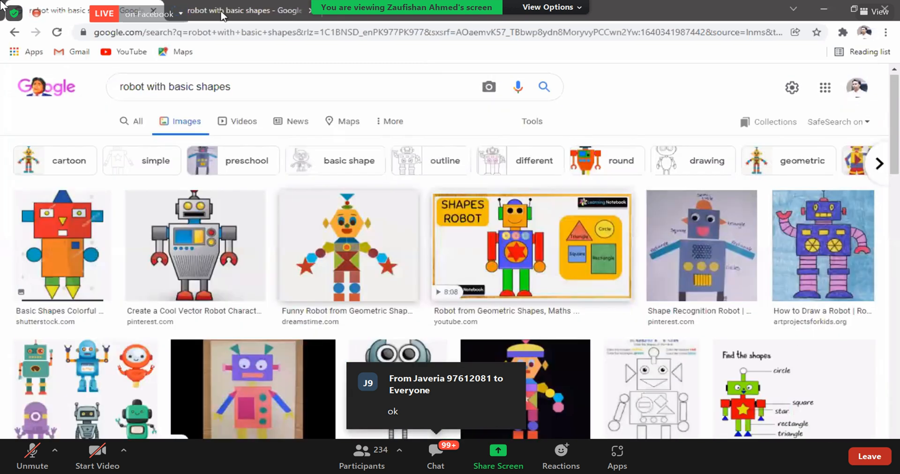
Save the funny robot image as a JPEG under its default file name in the Solutions logo folder
click(222, 14)
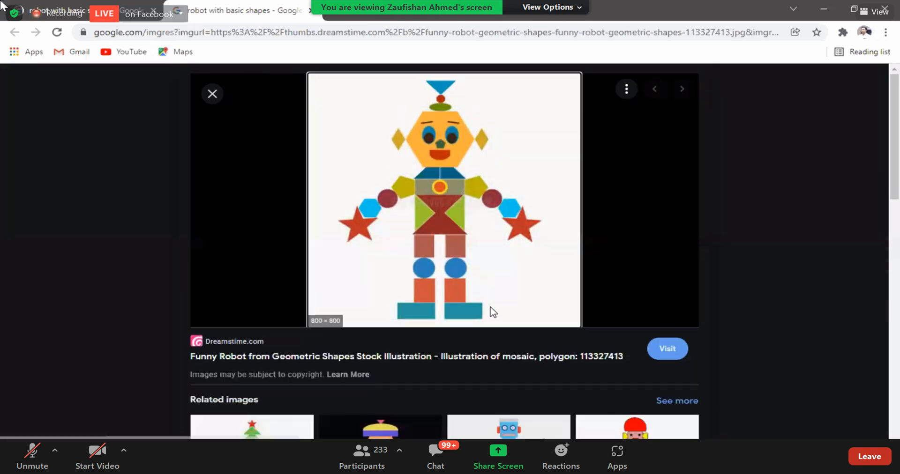
right_click(492, 310)
click(497, 276)
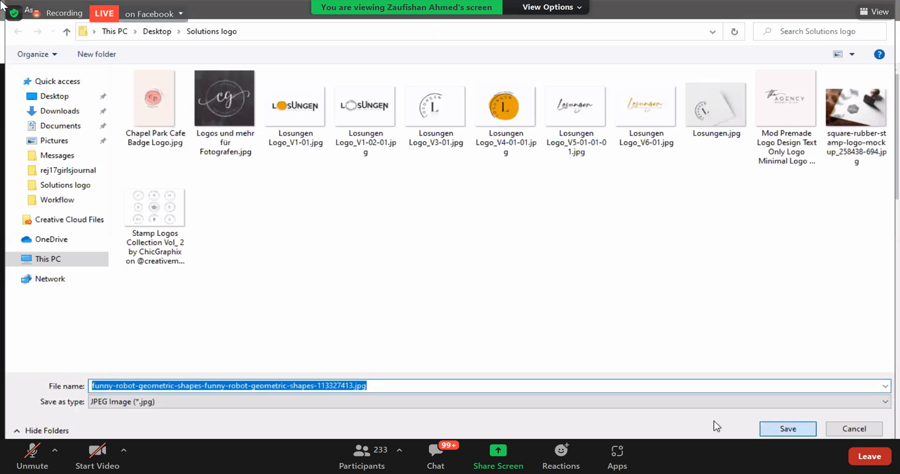
click(803, 430)
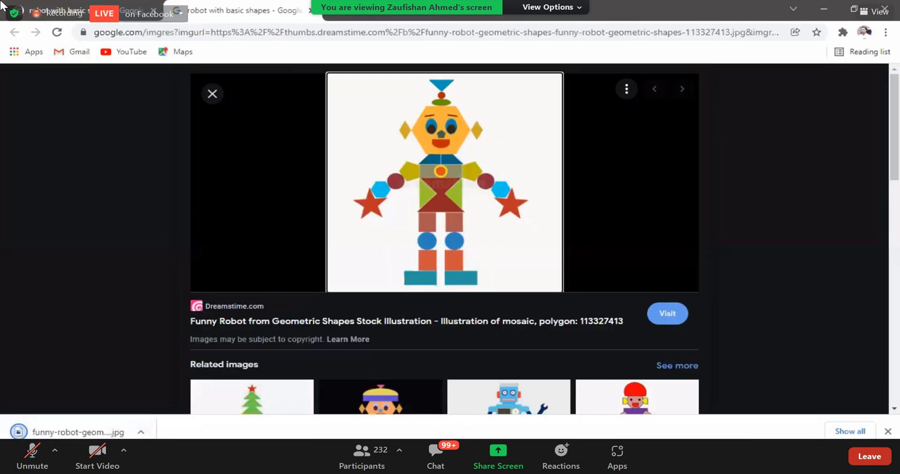
Save the funny robot image again as a JPEG, this time to the Desktop
right_click(407, 191)
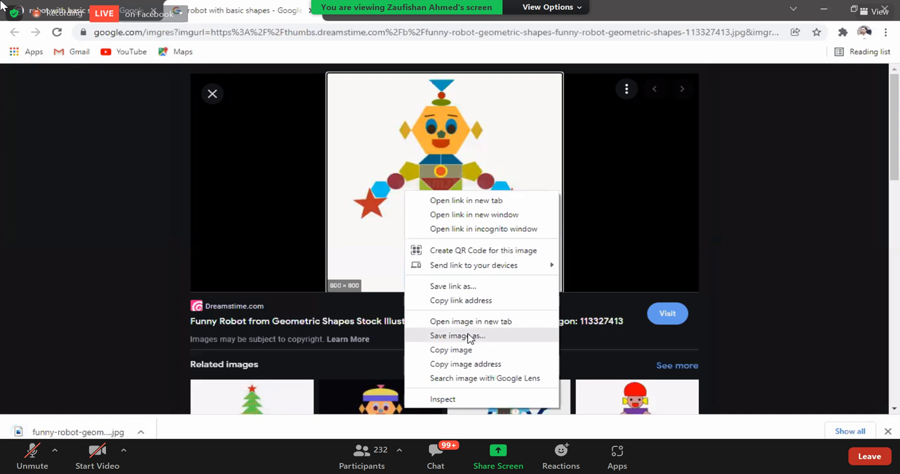
click(469, 338)
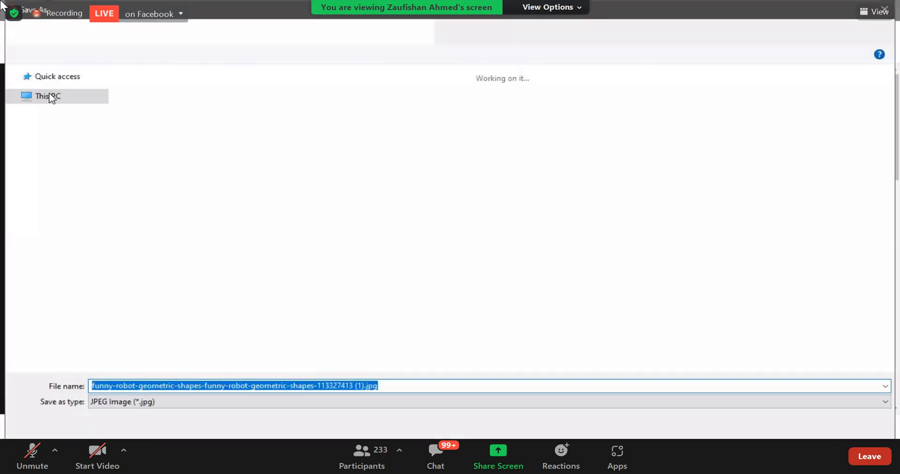
click(60, 98)
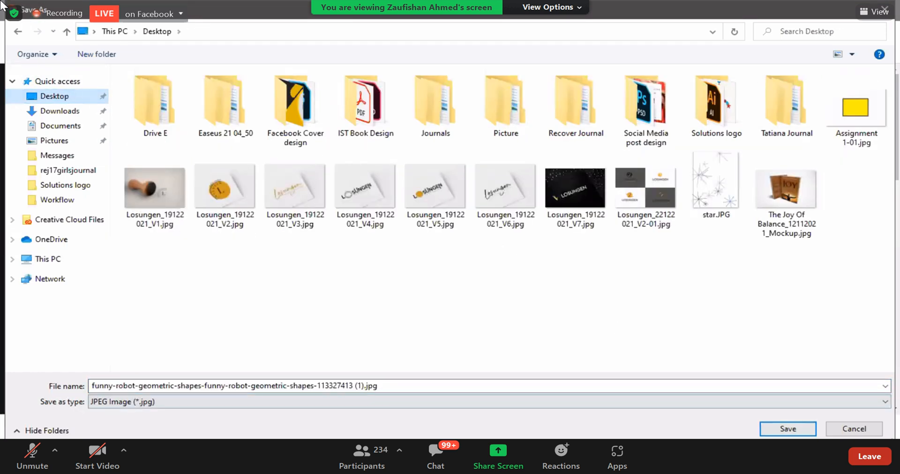
click(791, 434)
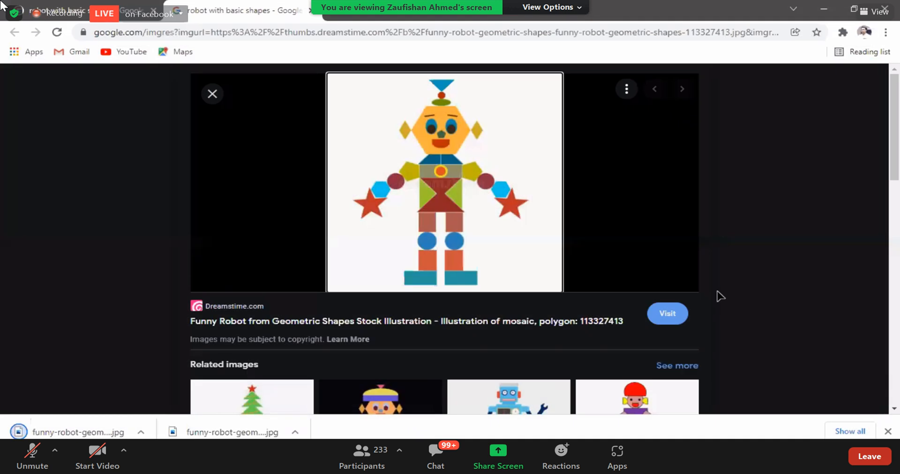
Switch to Illustrator and start a new document from the A4 print preset with inches as the unit
key(alt+Tab)
click(552, 284)
click(621, 286)
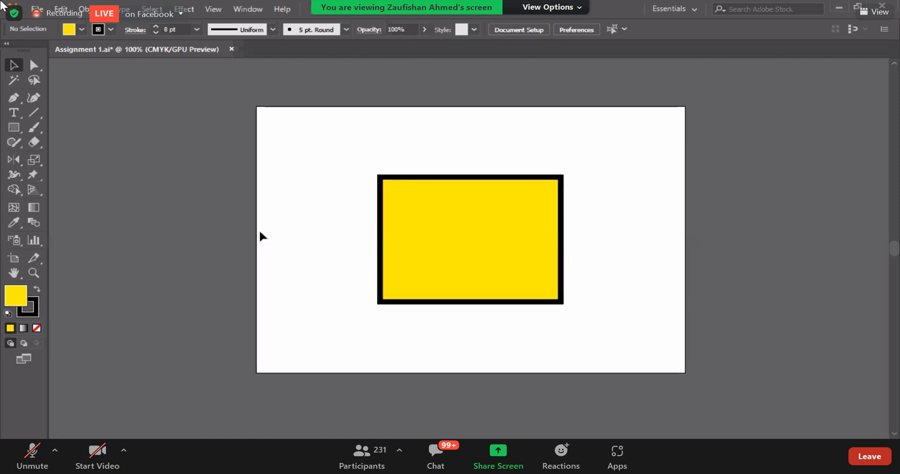
key(ctrl+n)
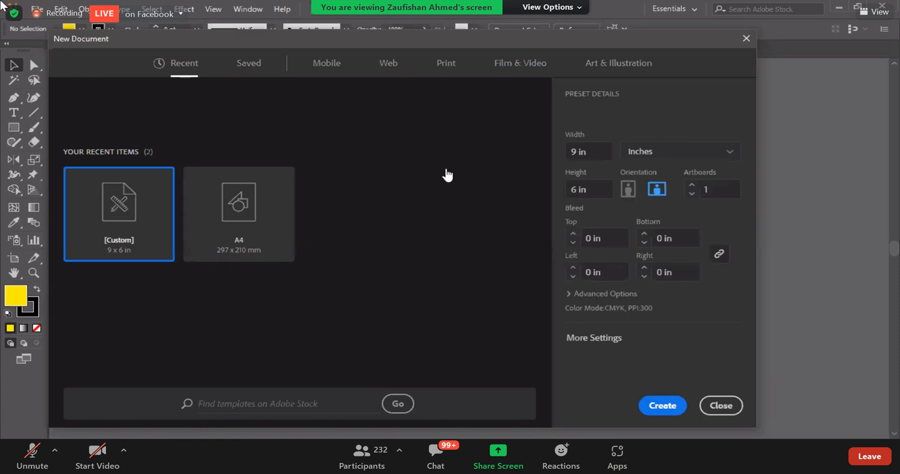
click(445, 73)
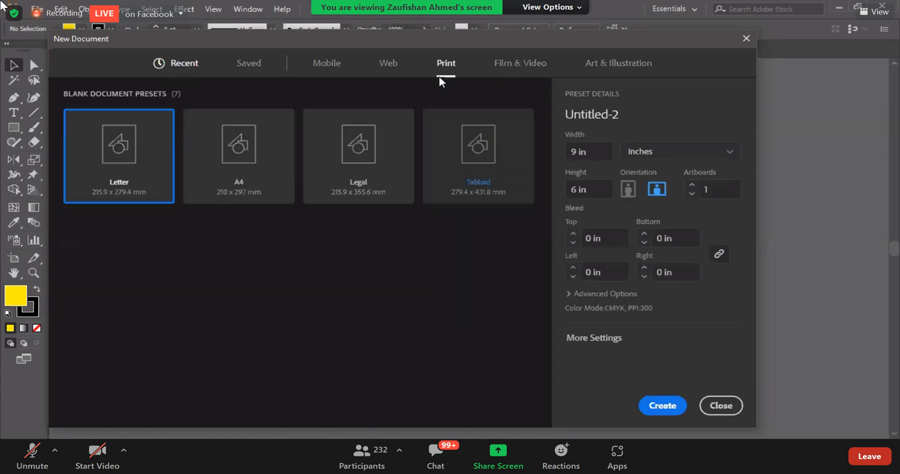
click(251, 155)
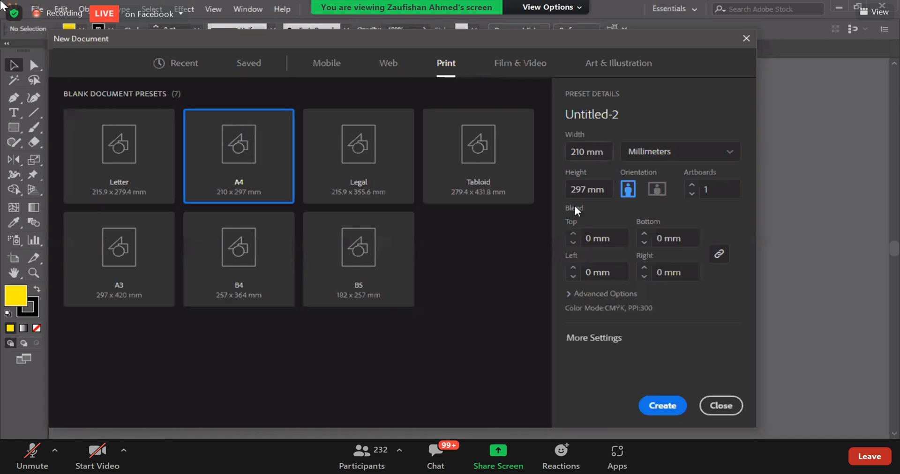
click(679, 150)
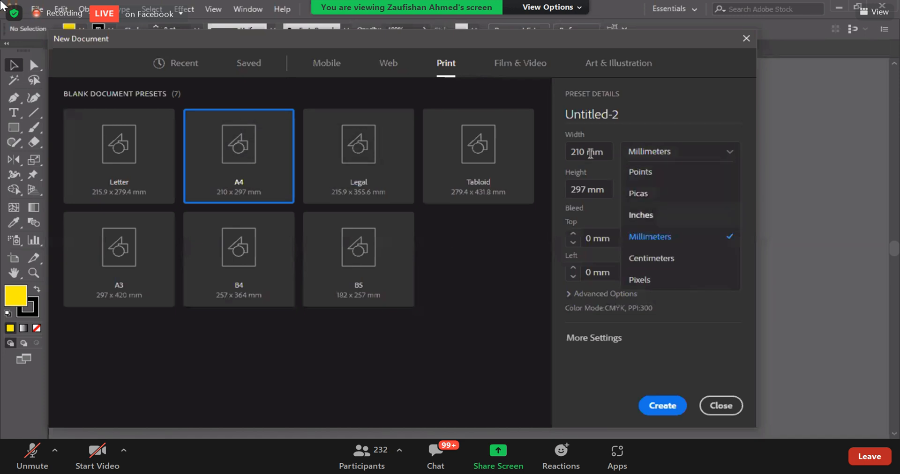
click(641, 215)
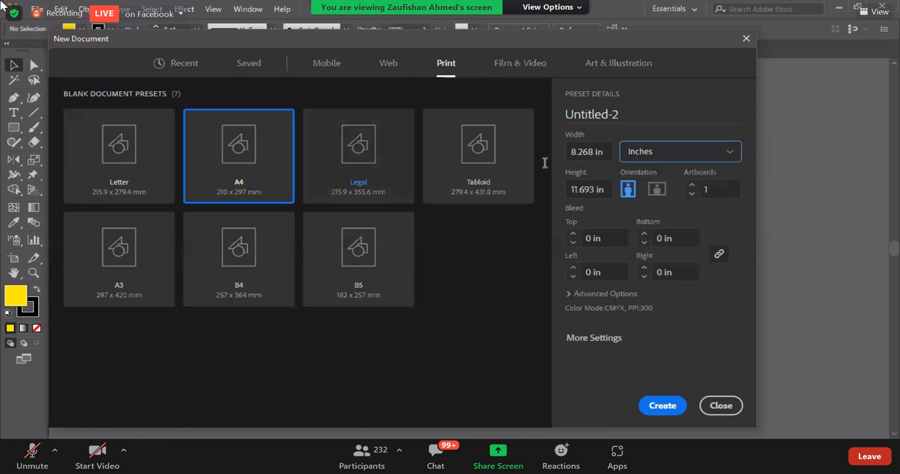
Create the document in portrait orientation after reviewing the advanced options, keeping CMYK Color and High (300 ppi) raster effects
click(627, 190)
click(570, 294)
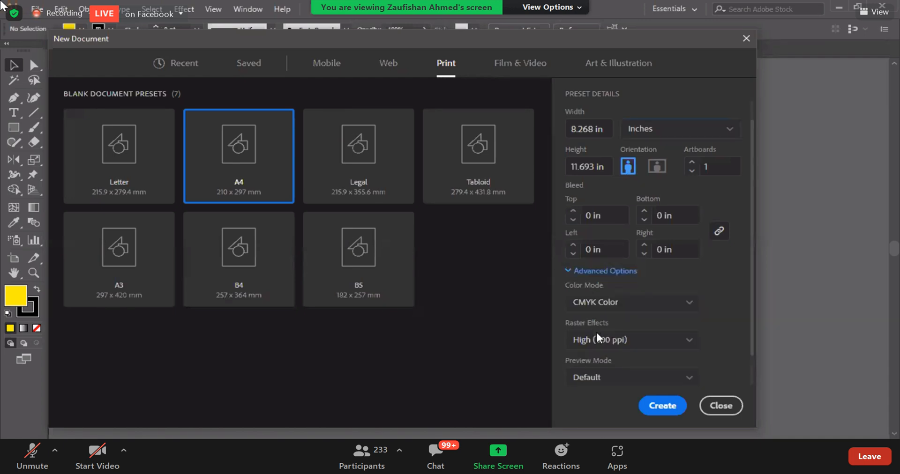
scroll(597, 338, down, 2)
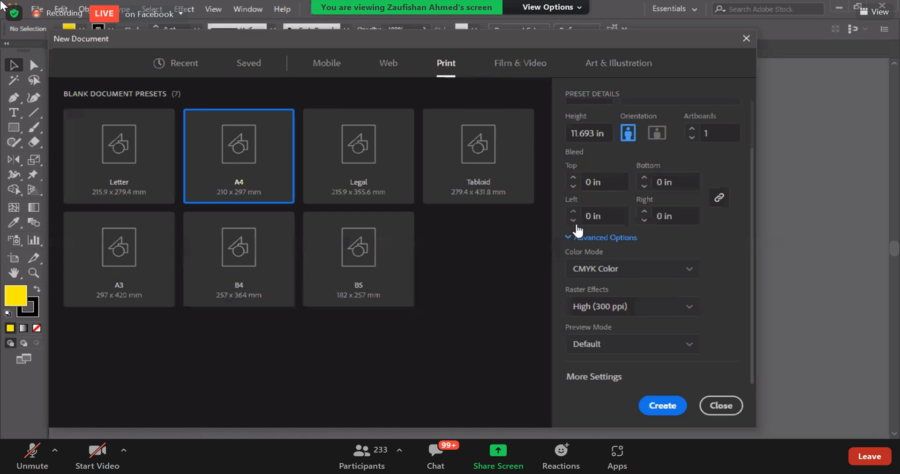
scroll(577, 230, up, 3)
click(656, 413)
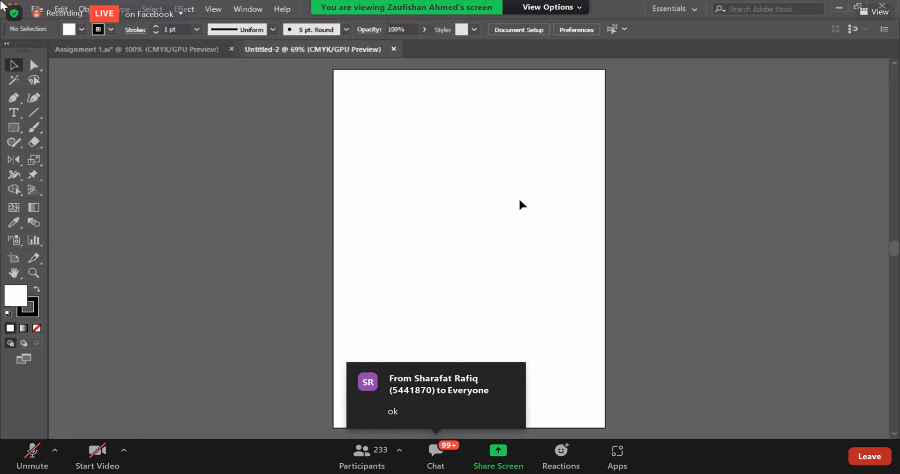
Open the downloaded funny-robot-geometric-shapes JPG from the Desktop
key(ctrl+o)
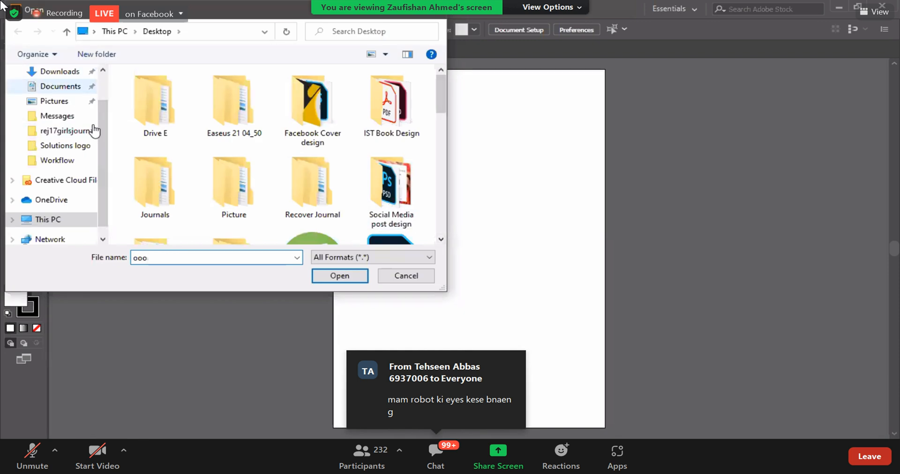
scroll(70, 99, up, 3)
click(66, 97)
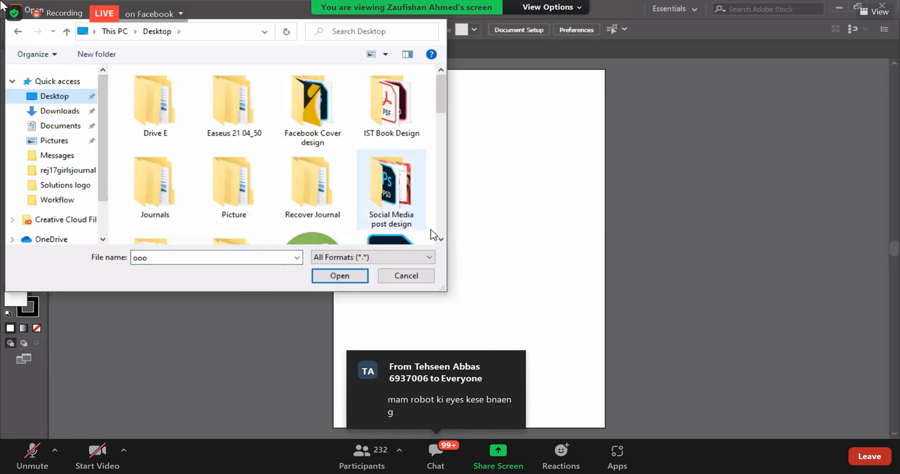
scroll(433, 234, down, 2)
scroll(441, 242, down, 10)
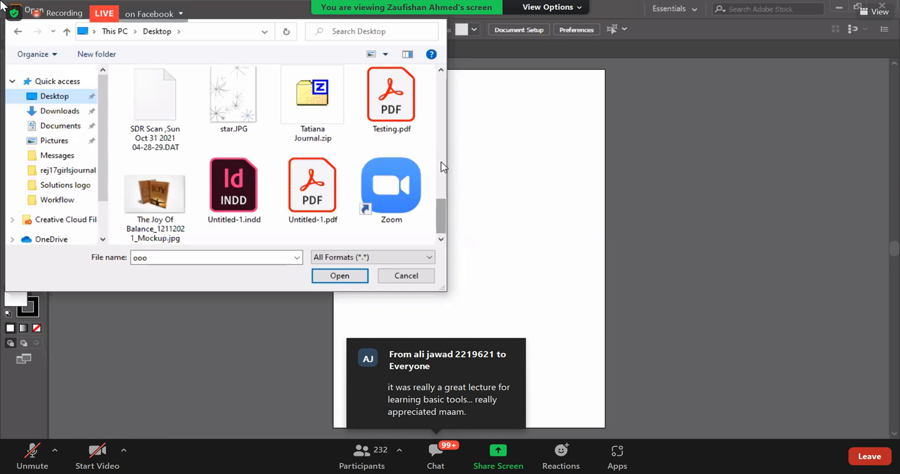
scroll(443, 166, up, 8)
click(155, 169)
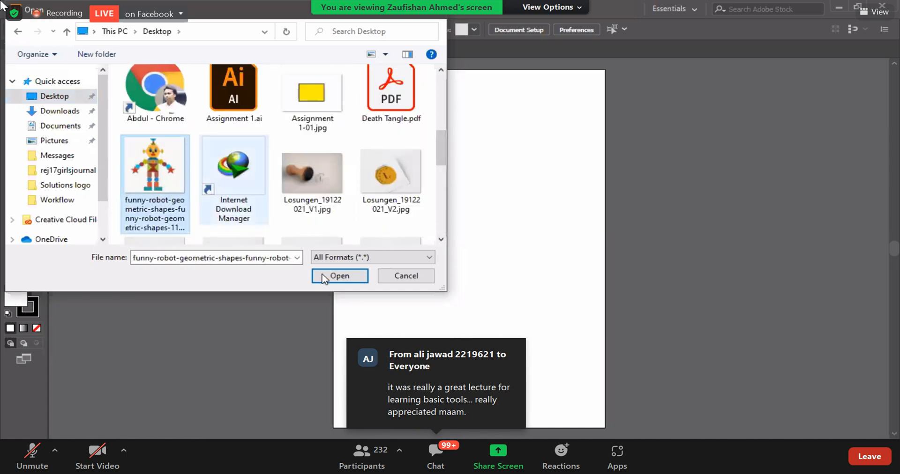
click(322, 278)
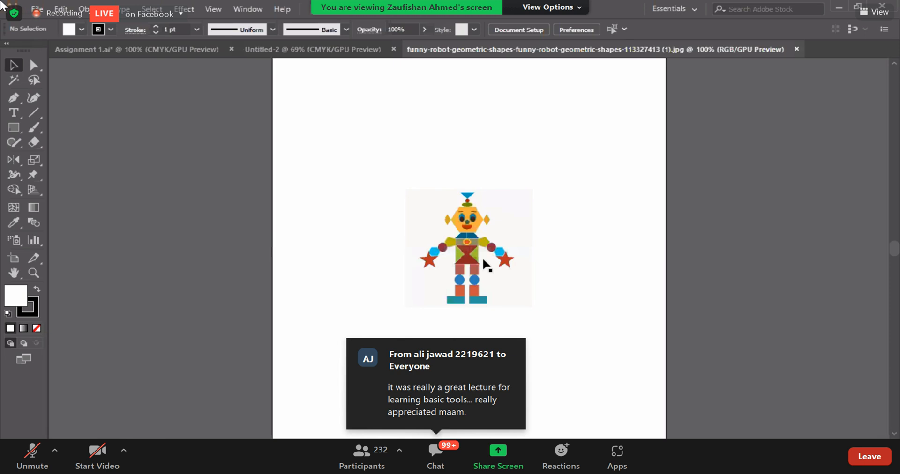
Copy the robot image from the opened JPG into the blank Untitled-2 document, placing it mid-page
click(487, 265)
click(602, 315)
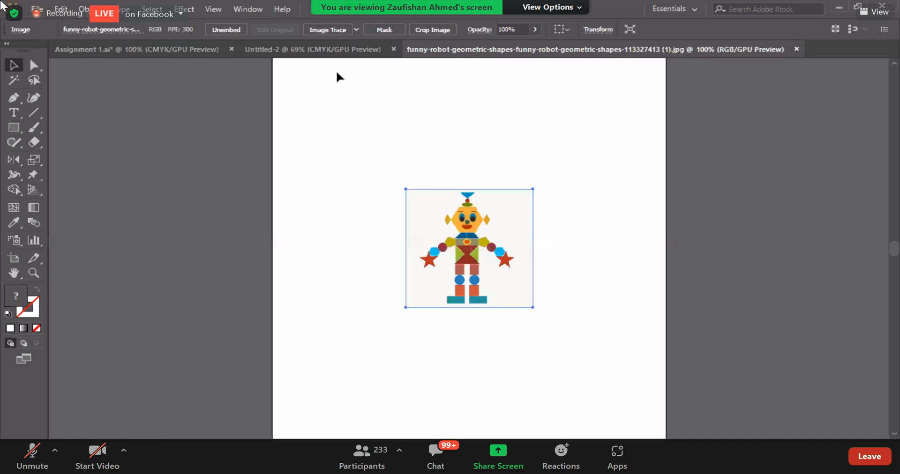
drag(498, 255, 498, 245)
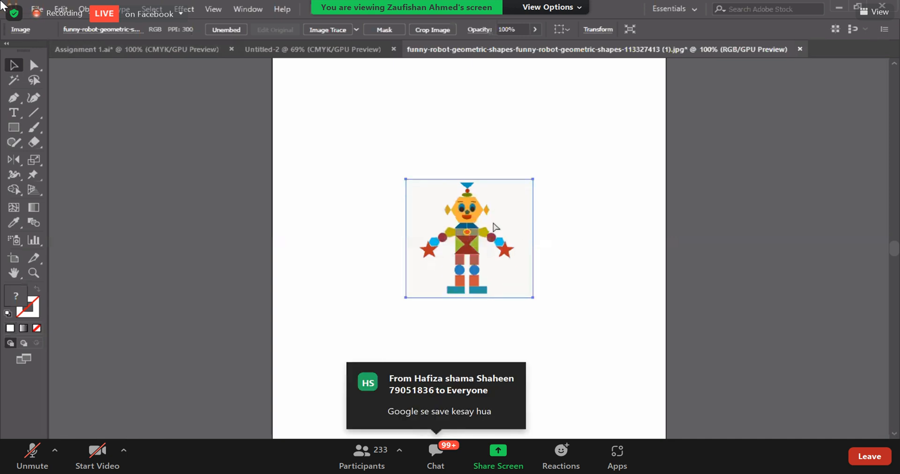
click(346, 49)
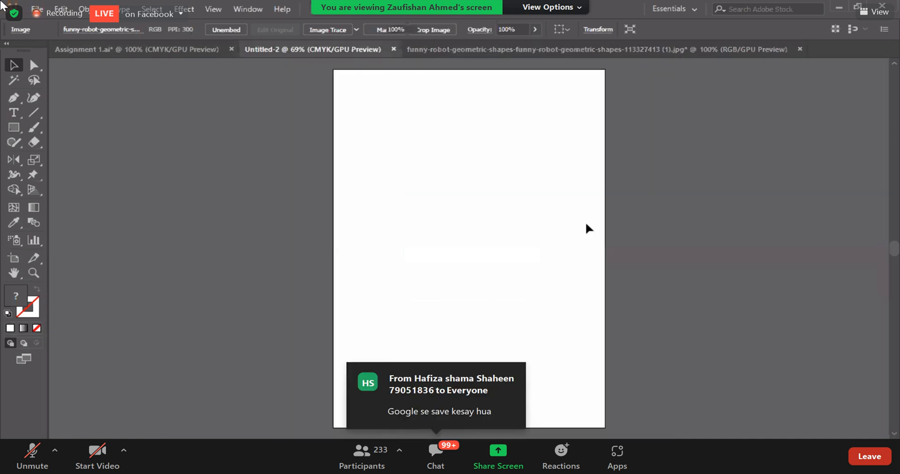
drag(557, 242, 476, 230)
click(548, 306)
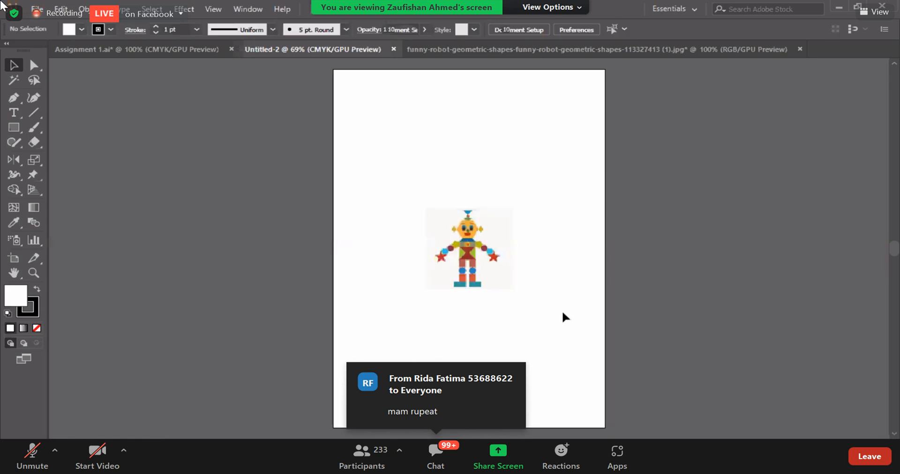
Close the funny-robot JPG document without saving its changes
click(795, 50)
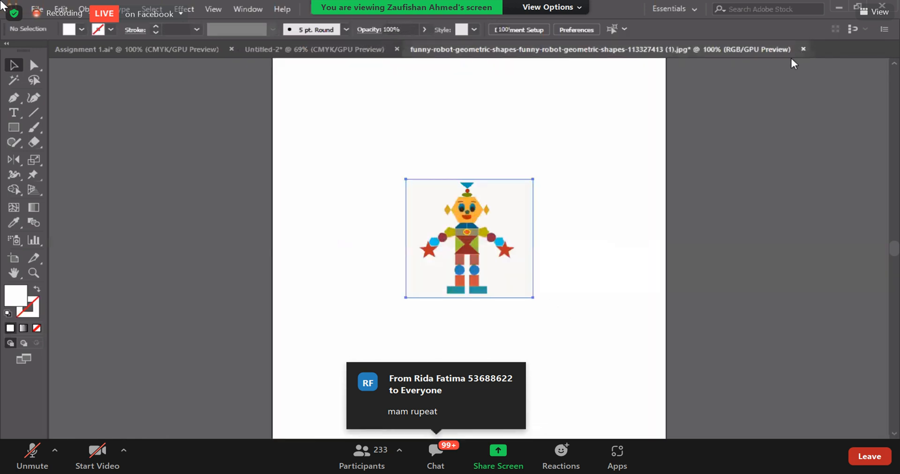
click(802, 48)
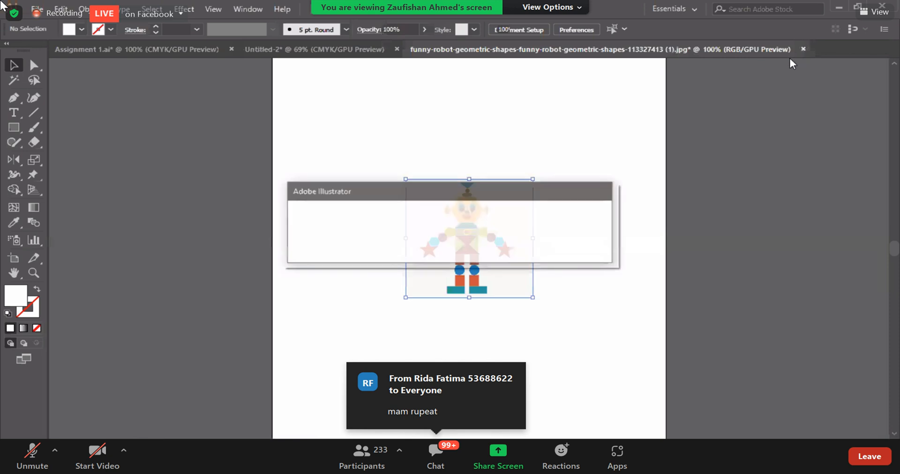
click(516, 248)
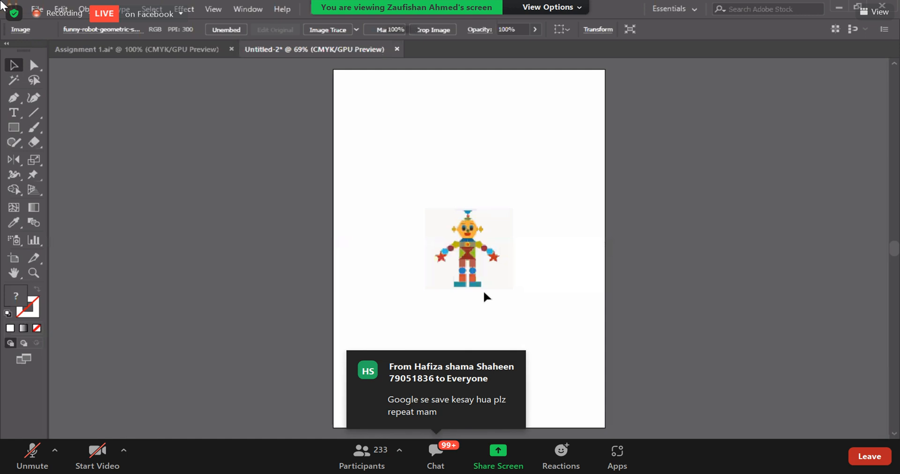
Enlarge the robot image from two opposite corners until it is slightly wider than the artboard, and deselect it
click(501, 281)
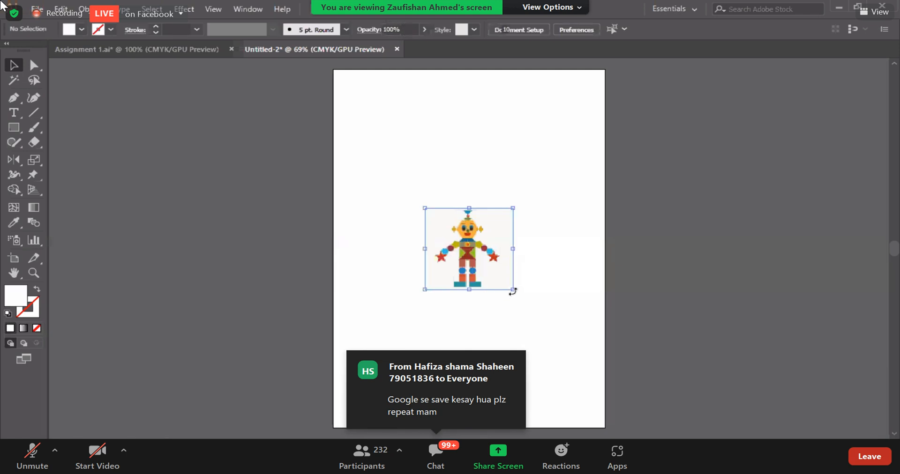
drag(517, 293, 614, 385)
drag(430, 206, 312, 102)
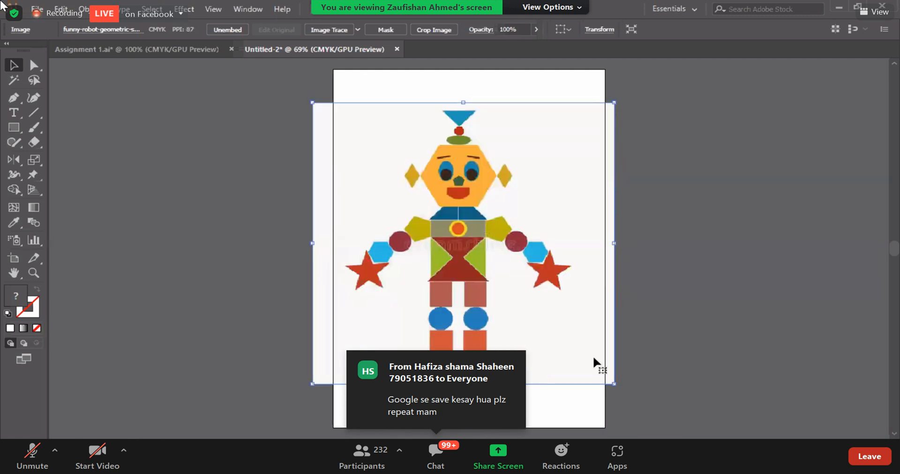
click(642, 309)
key(ctrl+minus)
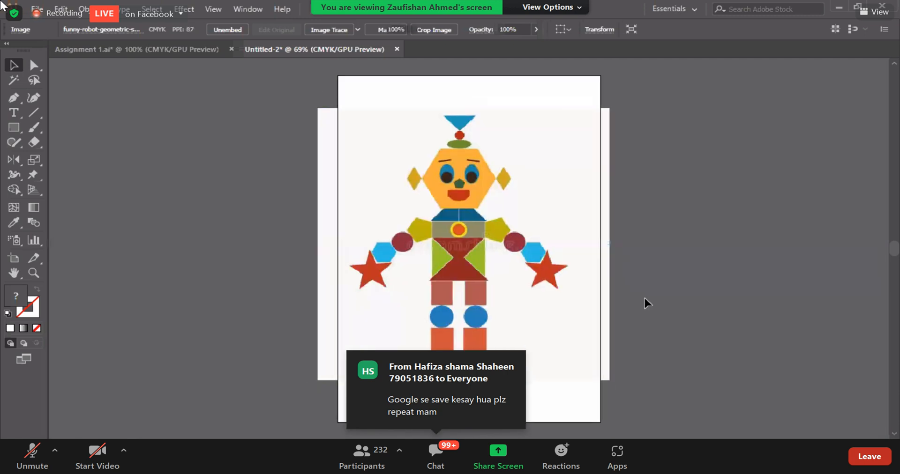
click(647, 303)
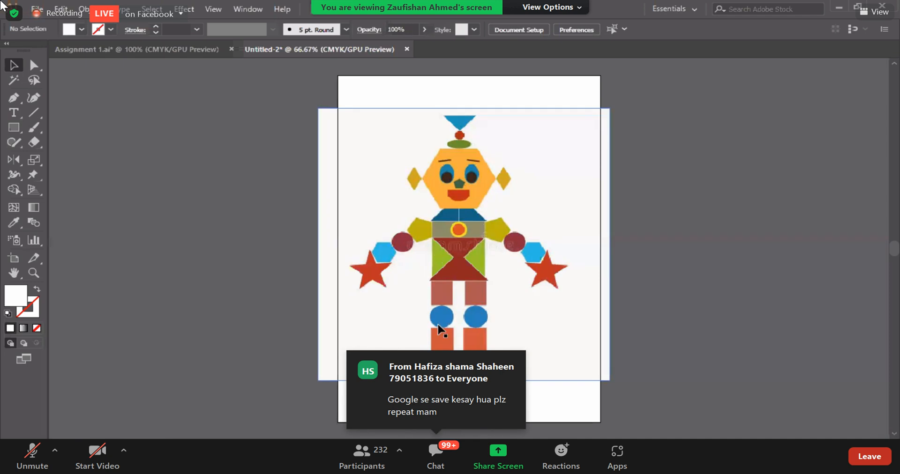
Move the enlarged robot image slightly down the artboard and deselect it
drag(431, 324, 431, 339)
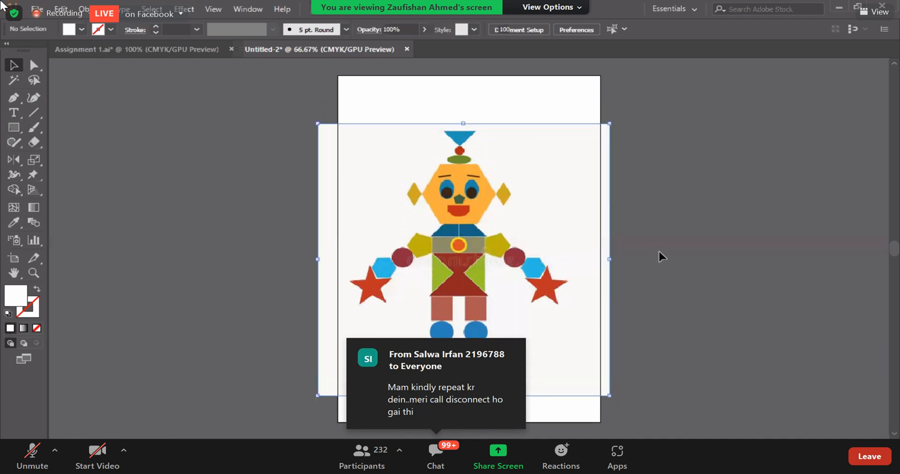
click(645, 247)
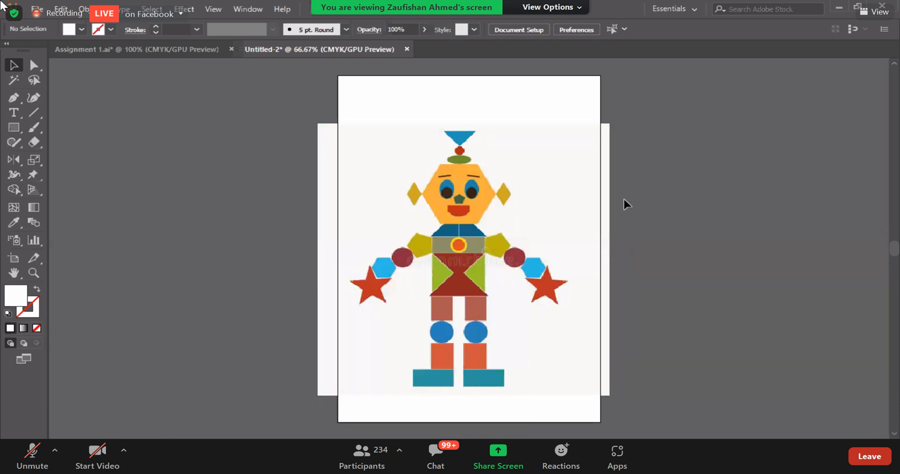
key(ctrl+plus)
key(ctrl+plus)
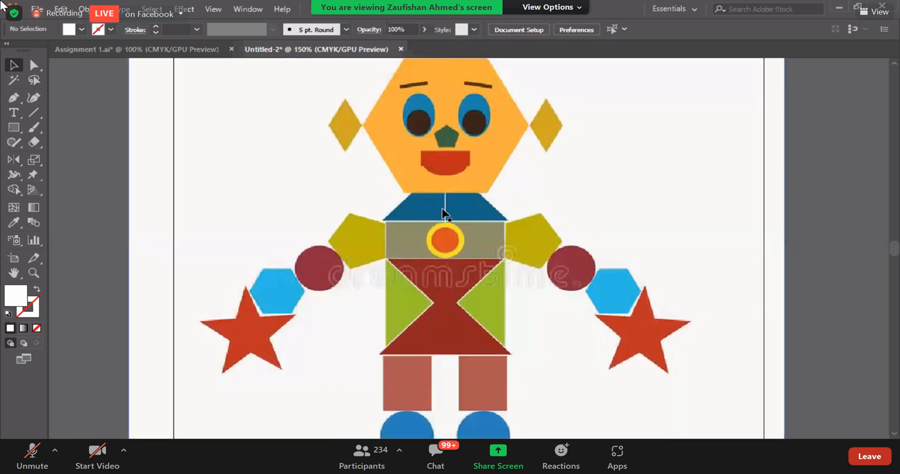
Draw a white ellipse about 0.44 × 0.62 in over the robot's left-hand blue eye
scroll(442, 209, up, 3)
drag(420, 235, 191, 249)
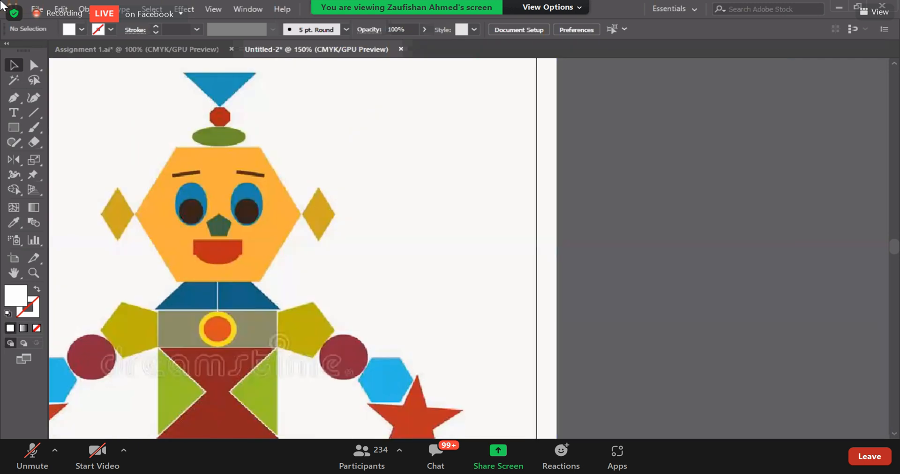
click(15, 127)
click(16, 130)
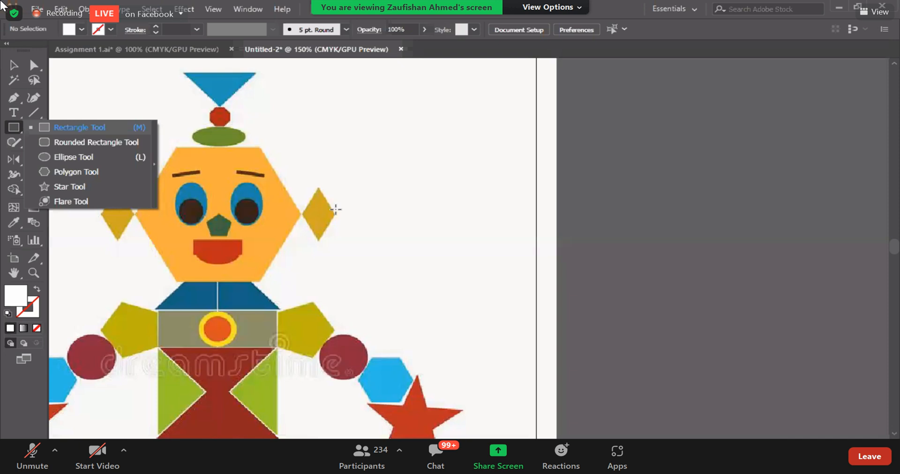
click(65, 132)
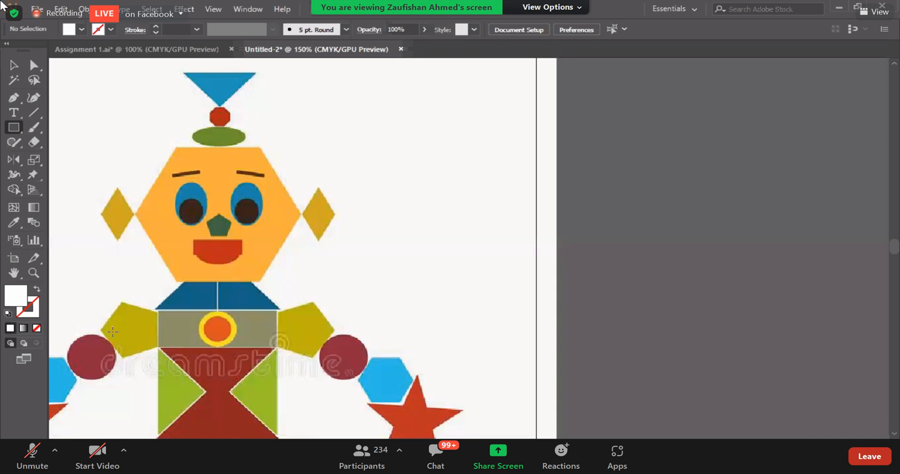
click(13, 127)
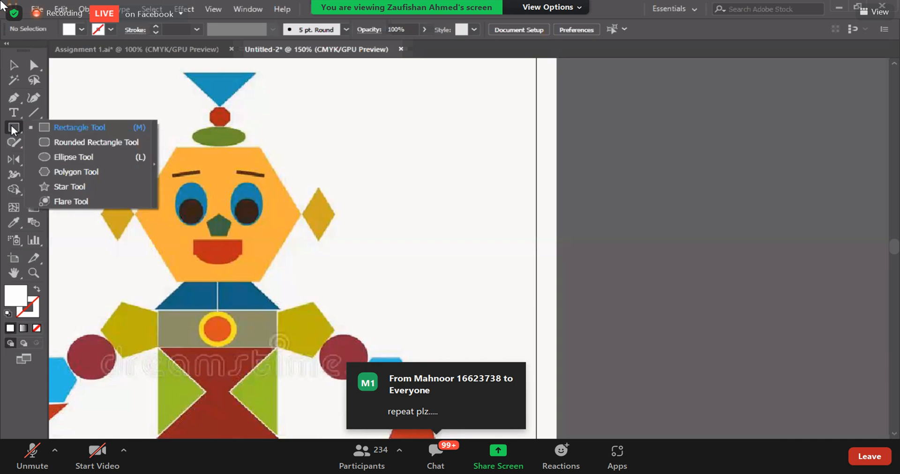
click(72, 158)
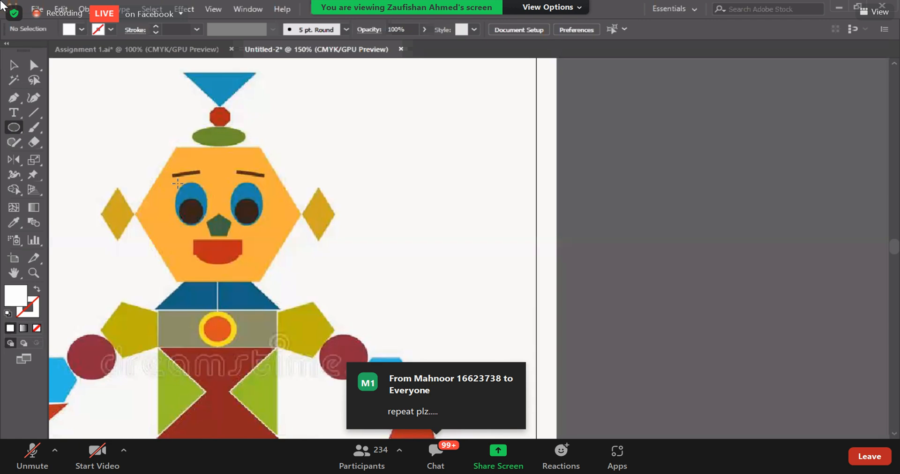
drag(178, 182, 207, 224)
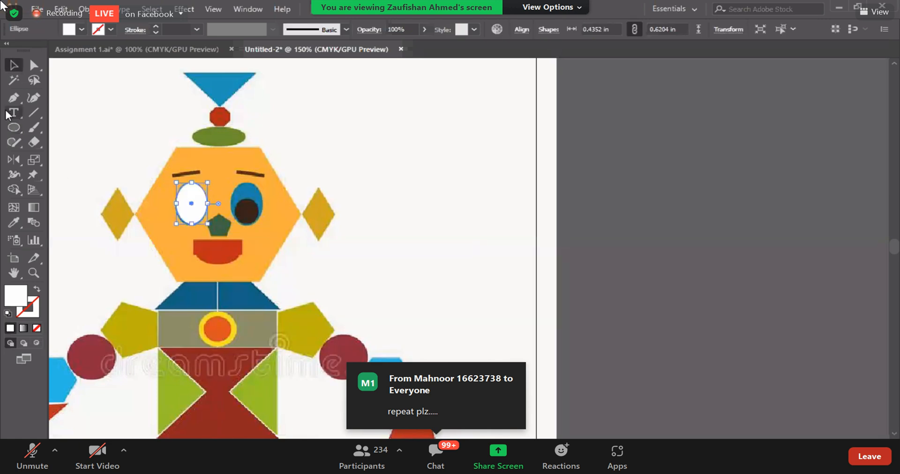
Draw a circle about 0.42 in across beside the head and fill it with the dark brown sampled from the robot's pupil
drag(363, 159, 375, 173)
click(11, 222)
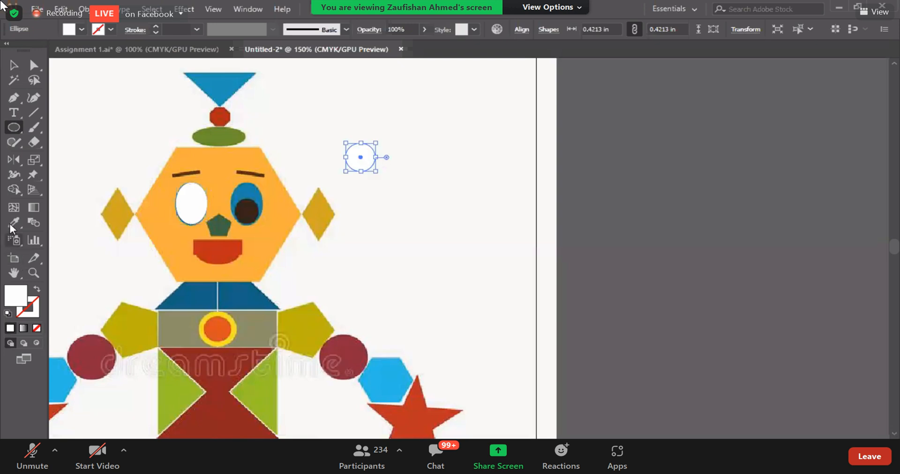
click(246, 211)
Move the white ellipse and the brown circle off the artboard, placing the circle over the ellipse's lower part as a pupil
click(14, 65)
drag(193, 201, 576, 190)
drag(353, 157, 572, 196)
click(617, 275)
Bring the white eye ellipse to the front, over the brown pupil, and deselect it
click(588, 182)
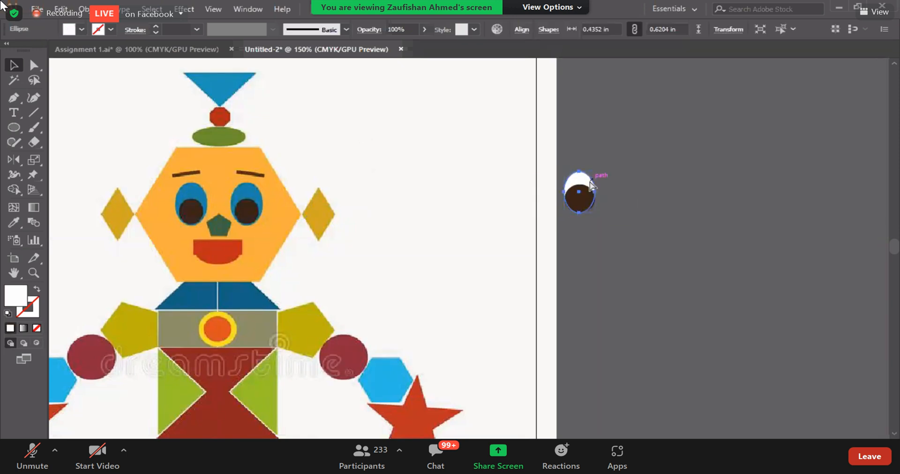
key(ctrl+shift+bracketright)
click(615, 272)
Send the white eye ellipse to the back so the brown pupil lies on top, and deselect it
key(ctrl+plus)
key(ctrl+plus)
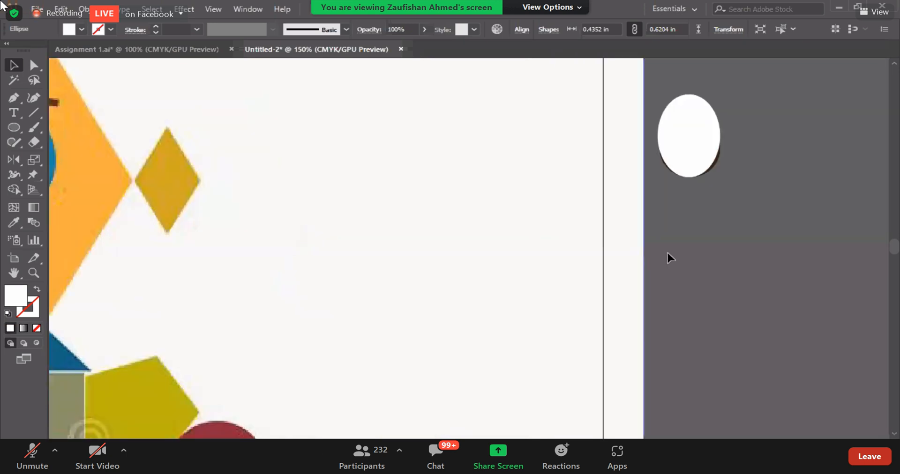
drag(649, 211, 399, 287)
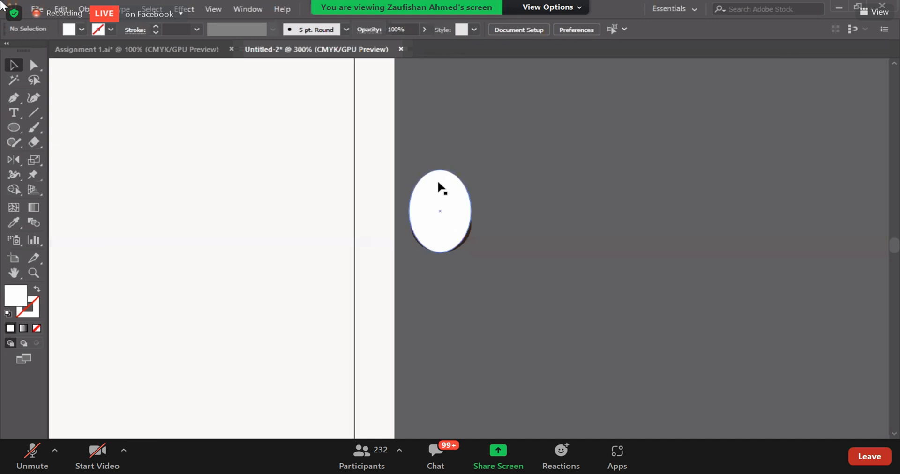
key(ctrl+a)
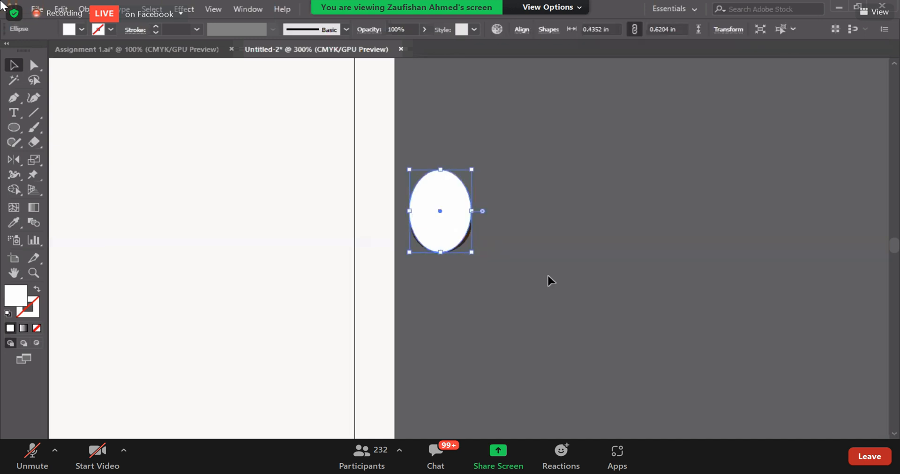
right_click(502, 350)
mouse_move(504, 380)
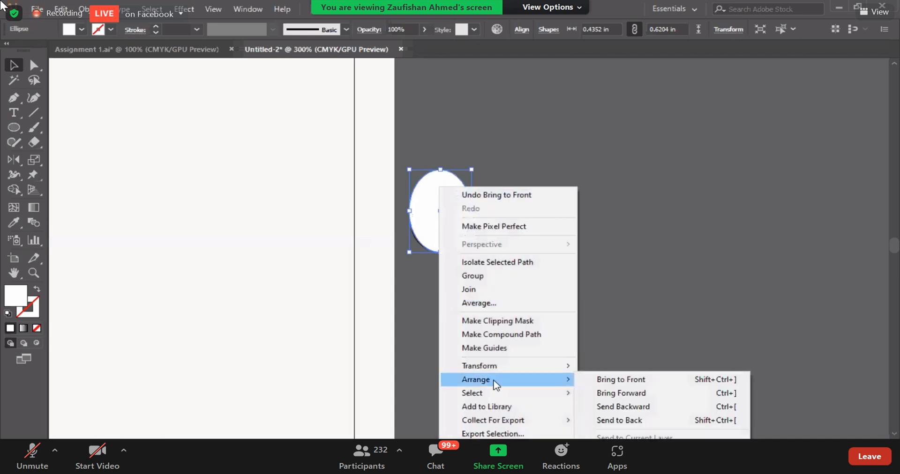
click(618, 421)
click(533, 361)
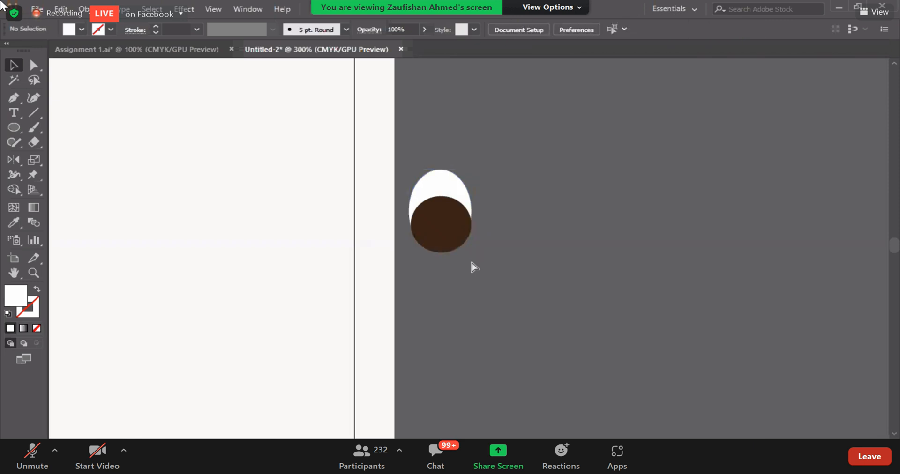
Draw two overlapping white rectangles on the empty canvas beside the artboard, the second about 1.86 × 2.18 in
key(ctrl+minus)
key(ctrl+minus)
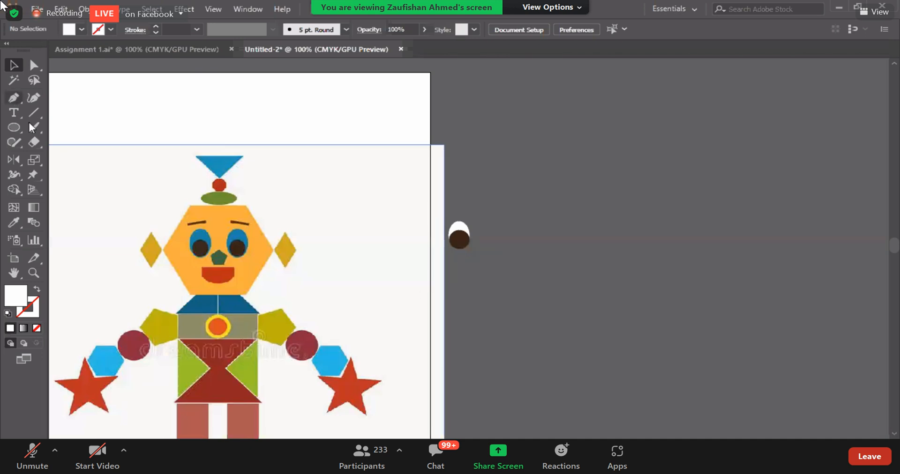
click(14, 140)
drag(16, 130, 75, 128)
drag(528, 182, 663, 323)
drag(601, 236, 689, 332)
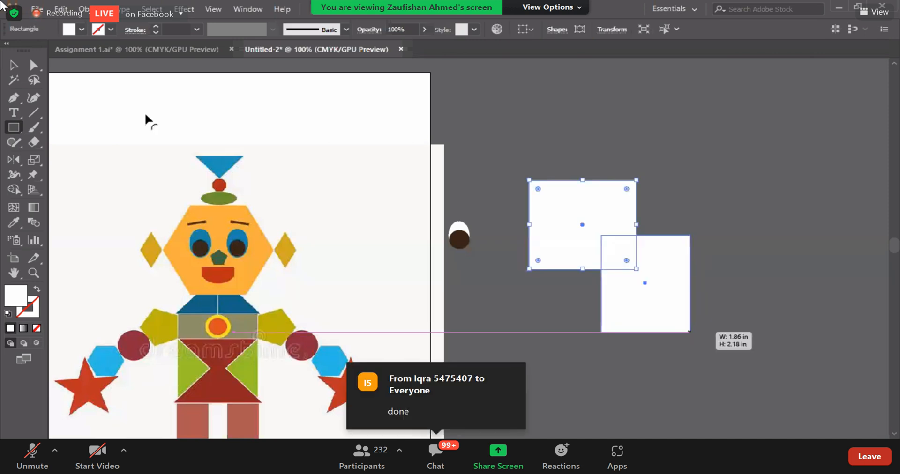
Fill the second rectangle with the blue sampled from the robot's eye and move it to overlap the white rectangle more
click(14, 223)
click(201, 236)
click(14, 66)
drag(636, 305, 618, 295)
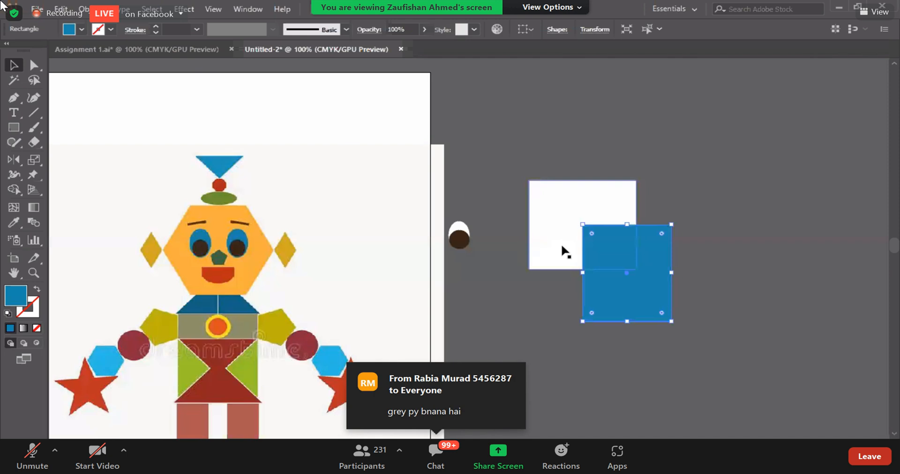
Send the blue rectangle to the back, behind the white one, and deselect it
click(611, 293)
right_click(608, 290)
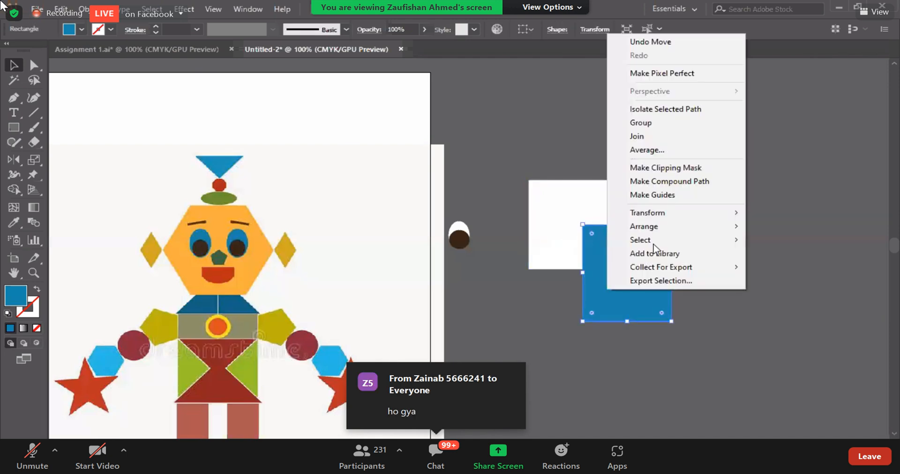
mouse_move(649, 227)
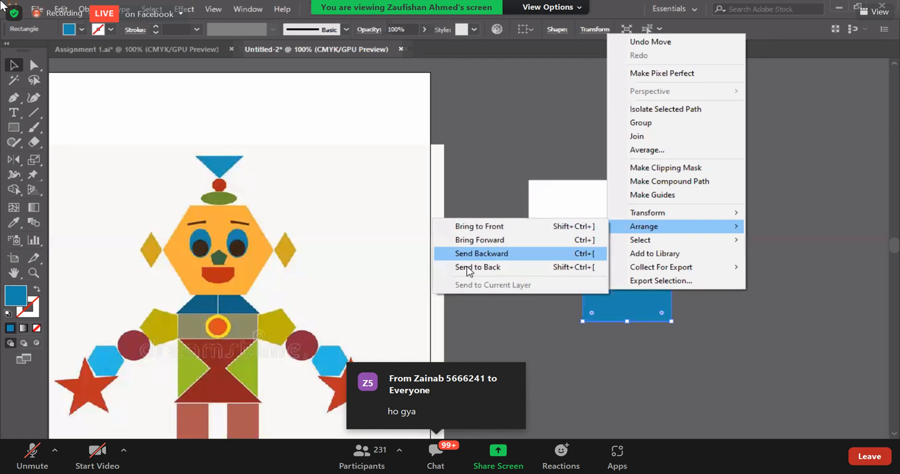
click(471, 266)
click(593, 361)
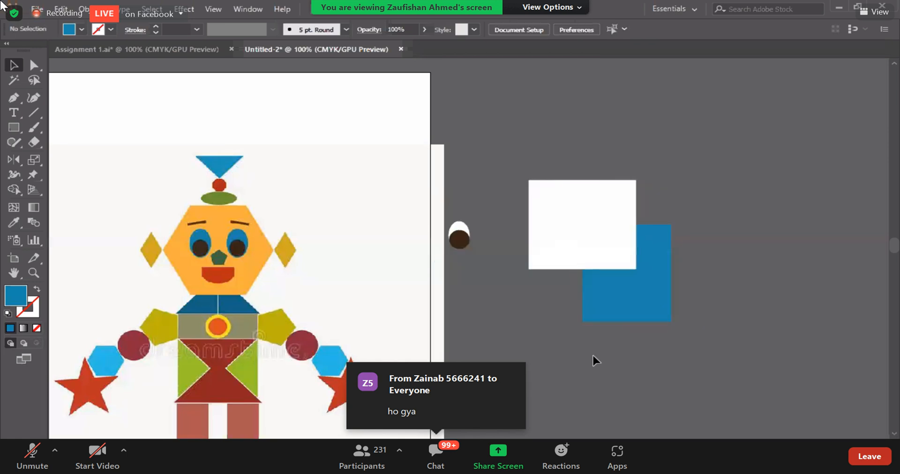
Bring the blue rectangle to the front of the white one and delete both rectangles
click(628, 293)
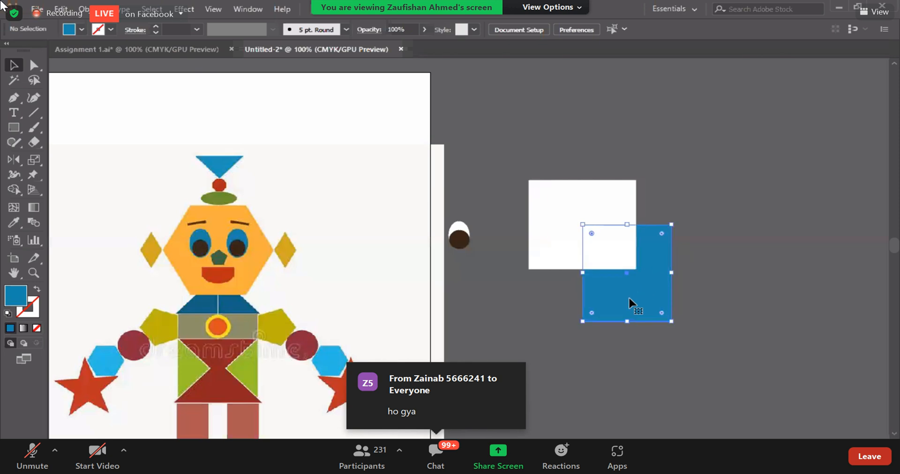
right_click(630, 297)
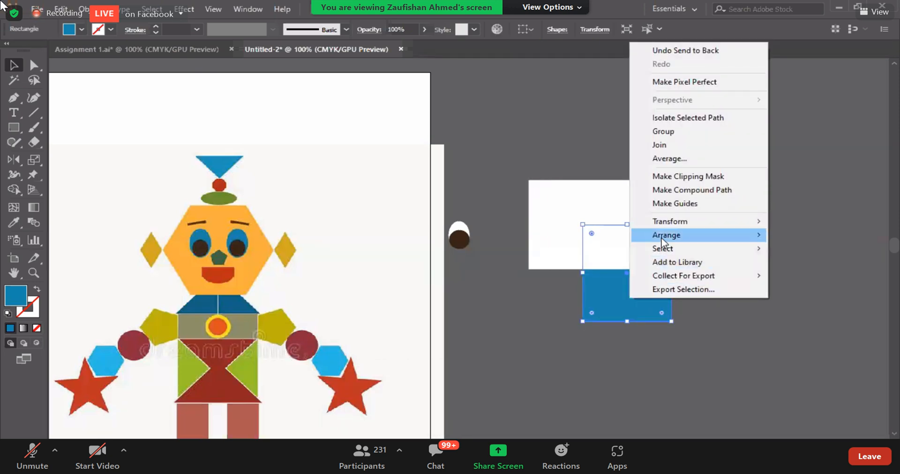
mouse_move(666, 236)
click(588, 238)
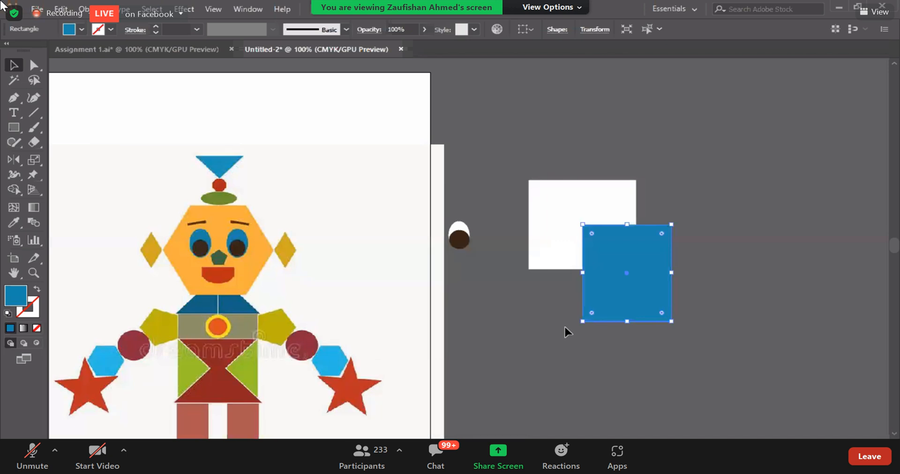
drag(573, 156, 697, 287)
key(Delete)
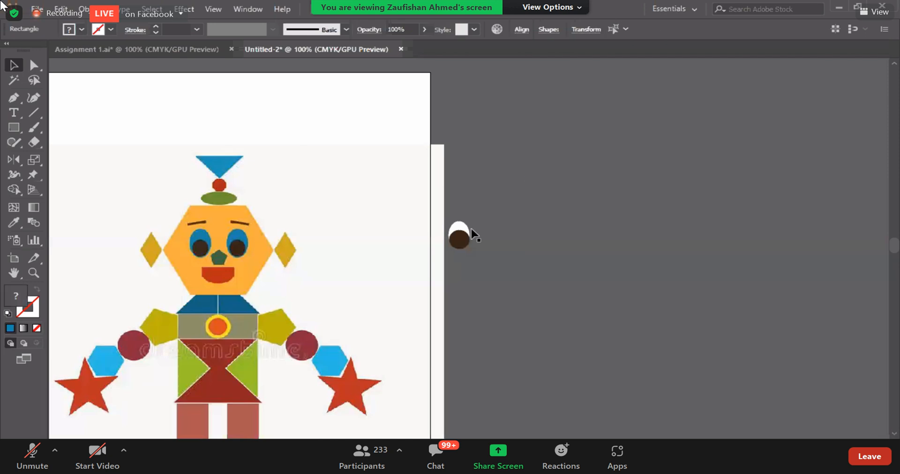
Duplicate the drawn eye with its pupil and place the copy a short distance to its right at the same height
drag(499, 306, 407, 285)
drag(366, 192, 442, 251)
key(ctrl+z)
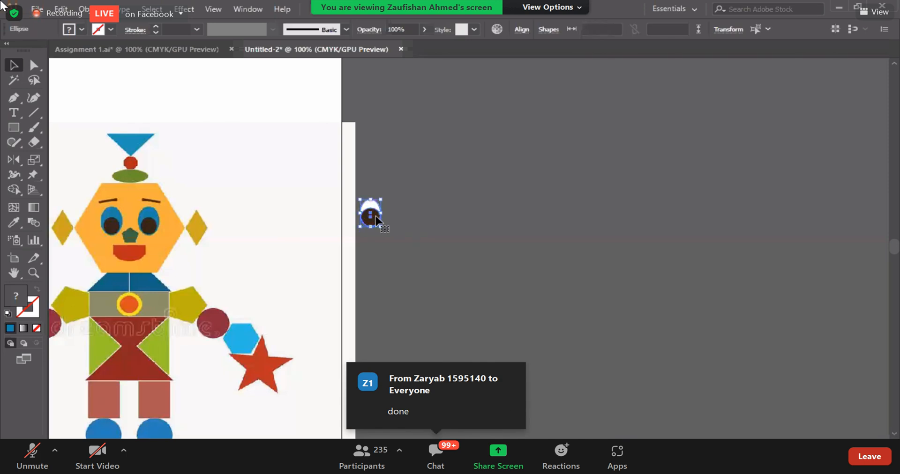
drag(376, 219, 408, 242)
click(407, 328)
drag(406, 381, 456, 371)
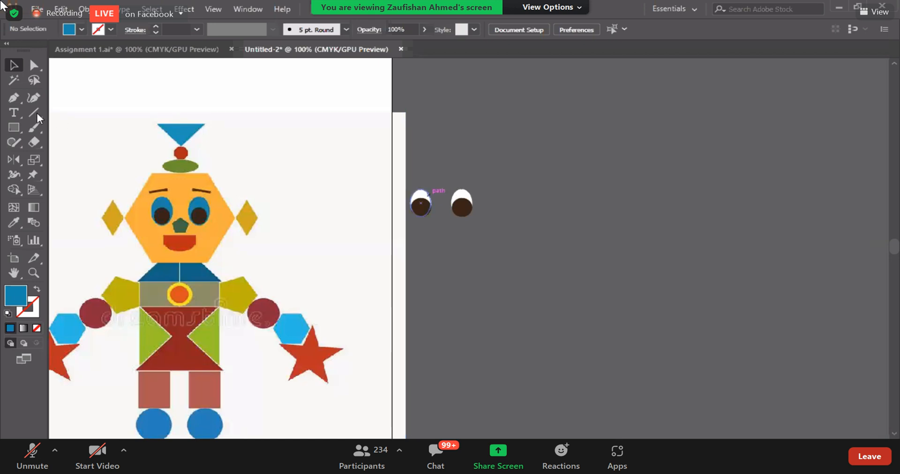
Draw three small blue rectangles in a descending diagonal beside the artboard, the last about 0.9 × 0.75 in
click(17, 130)
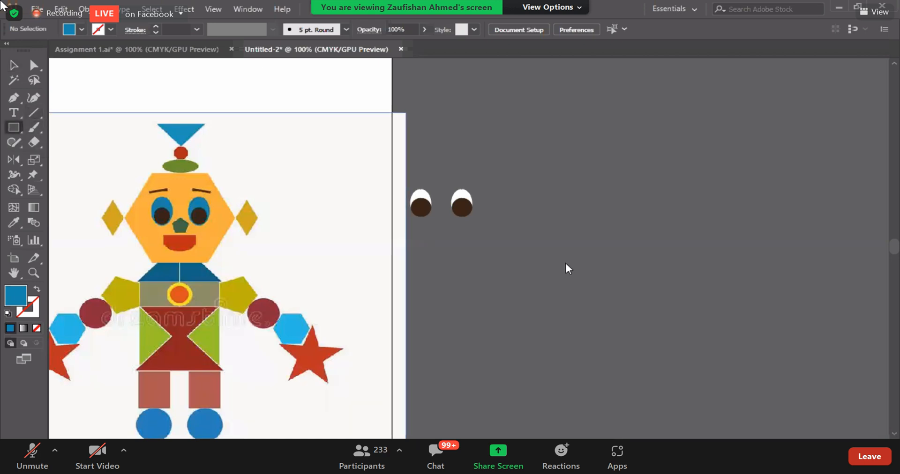
drag(538, 240, 682, 339)
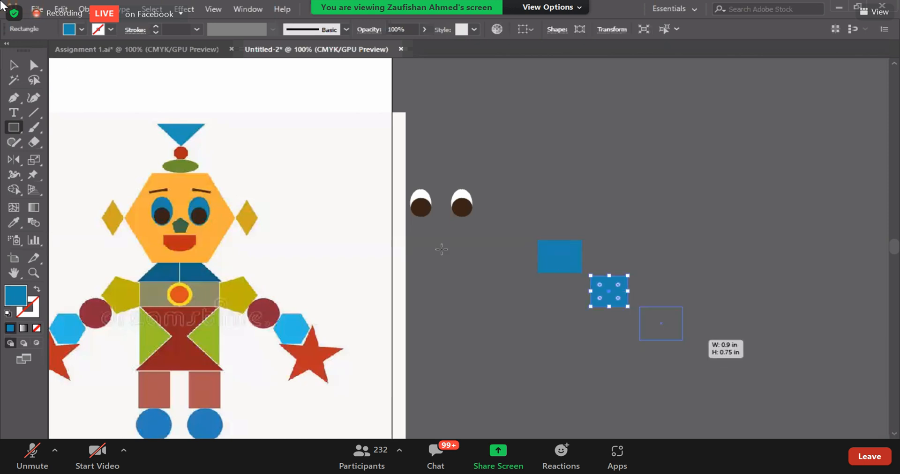
click(14, 65)
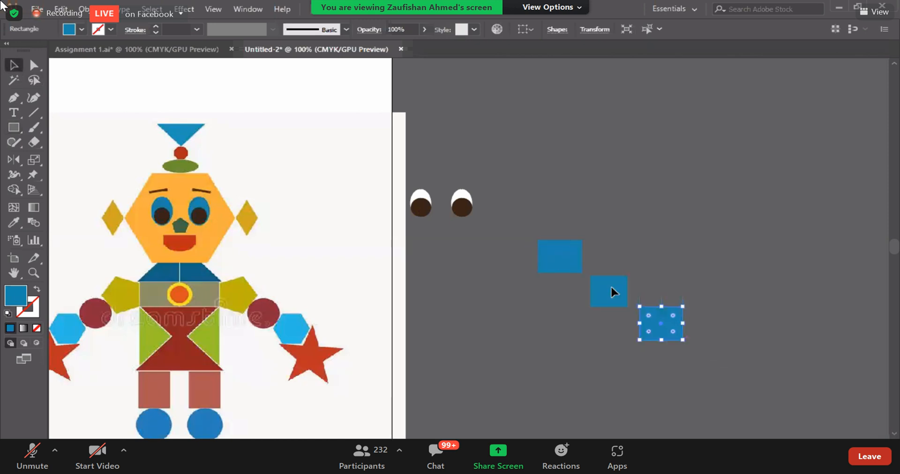
Duplicate the three blue rectangles and place the copies to the left of the originals at the same height
drag(712, 393, 712, 394)
drag(660, 323, 486, 324)
drag(419, 378, 488, 360)
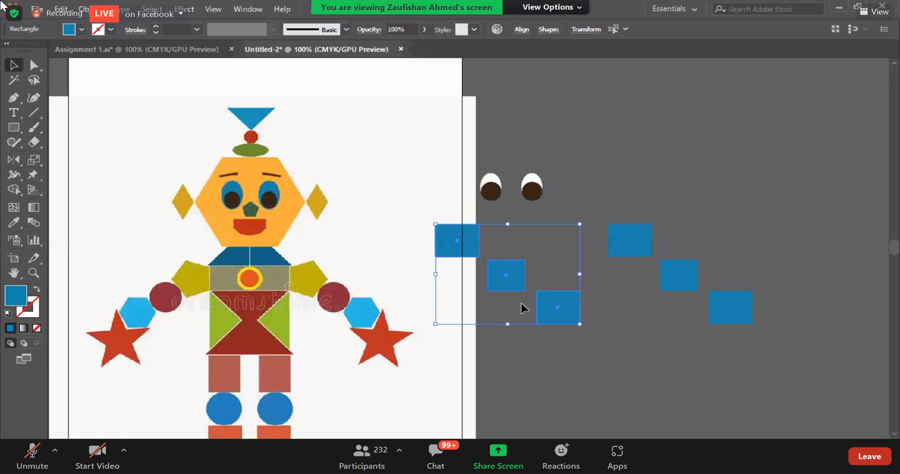
Reflect the copied rectangles across the vertical axis with preview on, and deselect them
right_click(502, 282)
mouse_move(568, 209)
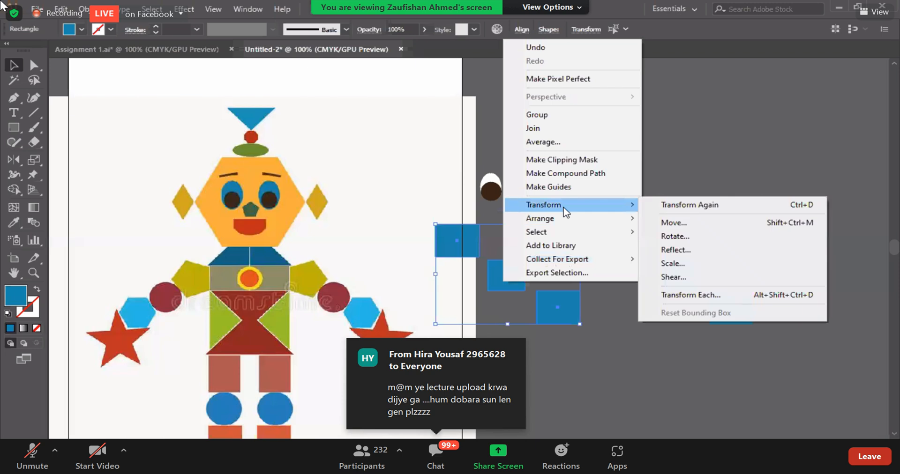
click(670, 249)
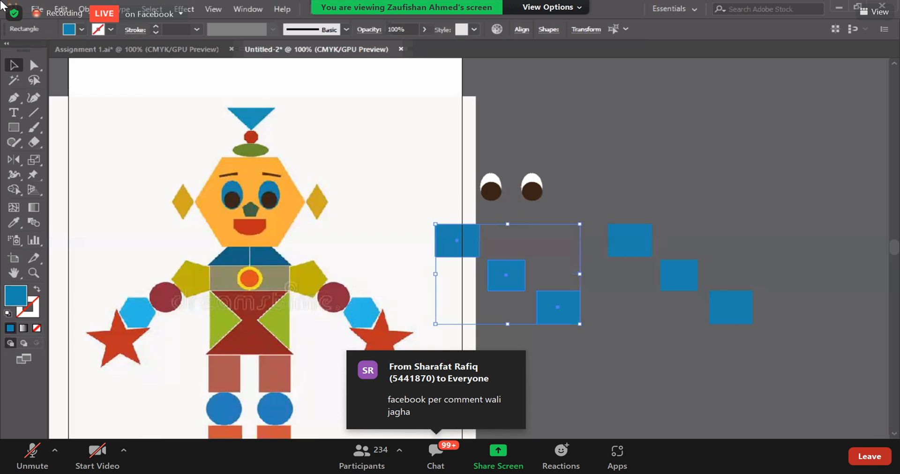
click(702, 195)
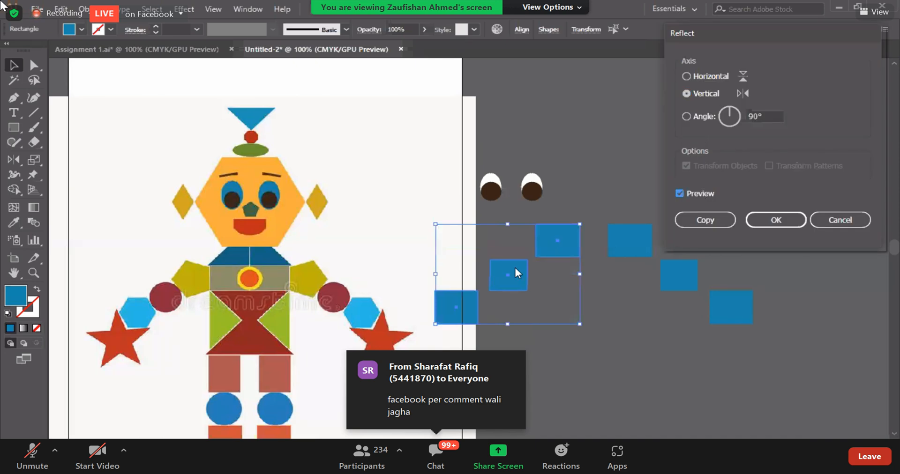
click(787, 224)
click(765, 204)
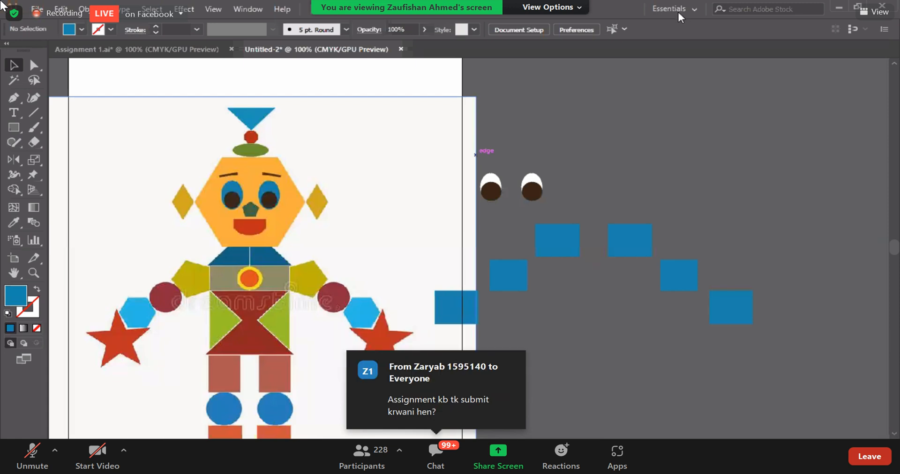
Delete the mirrored copies of the blue rectangles
click(550, 232)
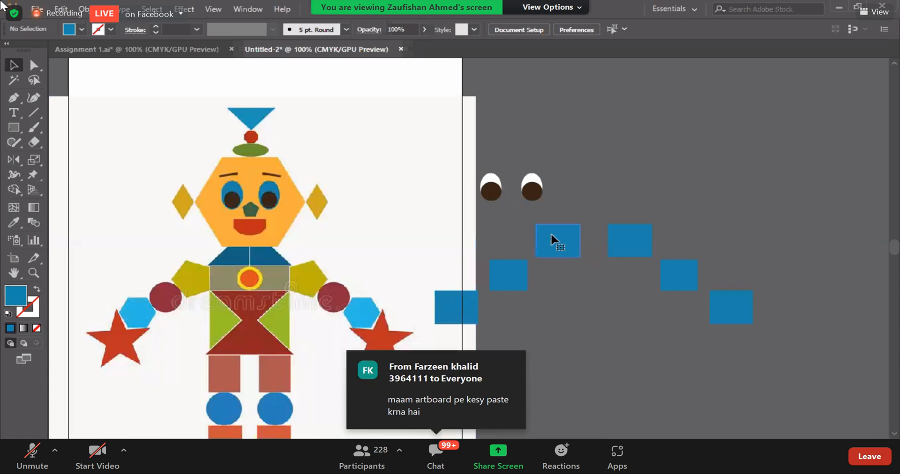
shift+click(497, 282)
shift+click(447, 311)
key(Delete)
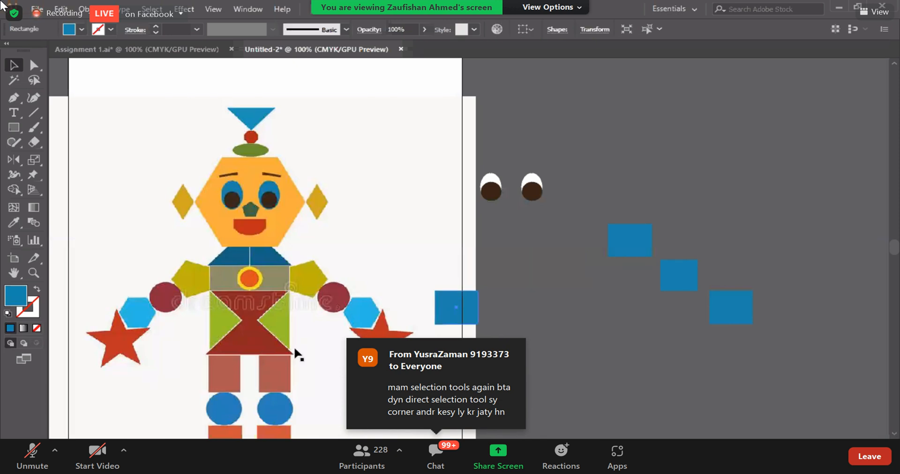
Select the three blue rectangles together and move them farther away from the artboard
scroll(333, 327, down, 1)
scroll(333, 327, down, 3)
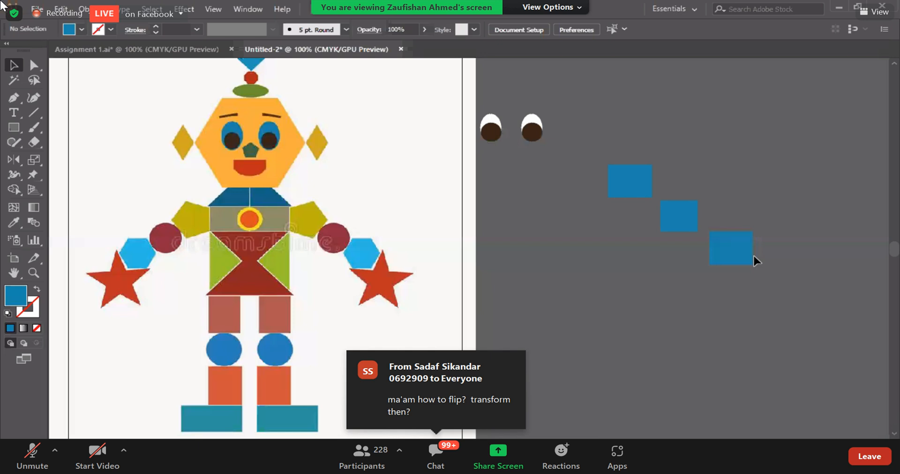
drag(658, 309, 536, 319)
drag(466, 149, 653, 302)
drag(612, 260, 849, 330)
drag(777, 287, 723, 252)
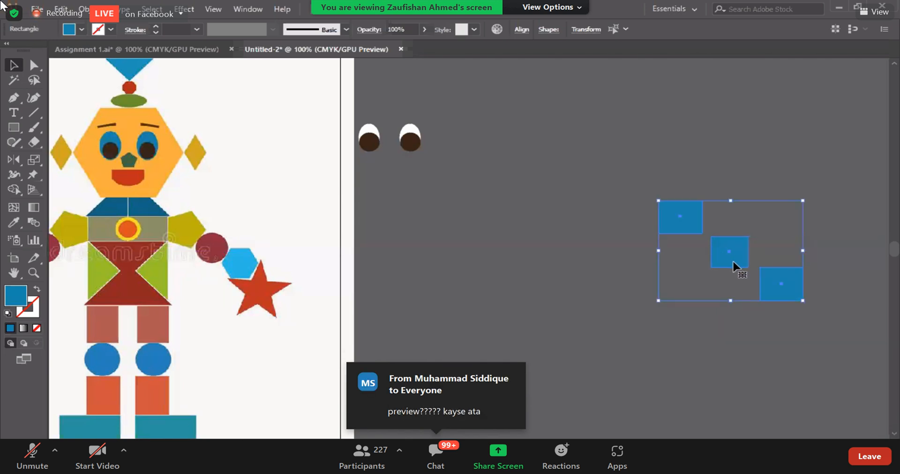
Place copies of the three blue rectangles to the left at the same height, reflect them across the vertical axis, and deselect
drag(735, 259, 505, 274)
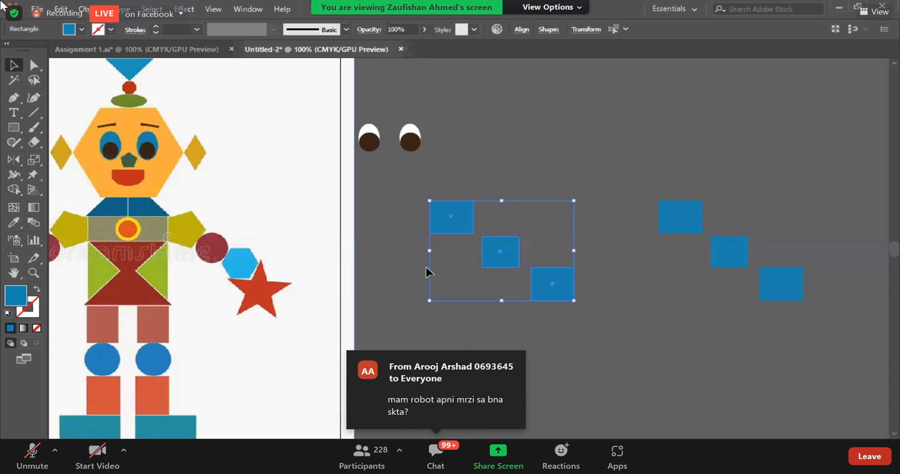
right_click(505, 252)
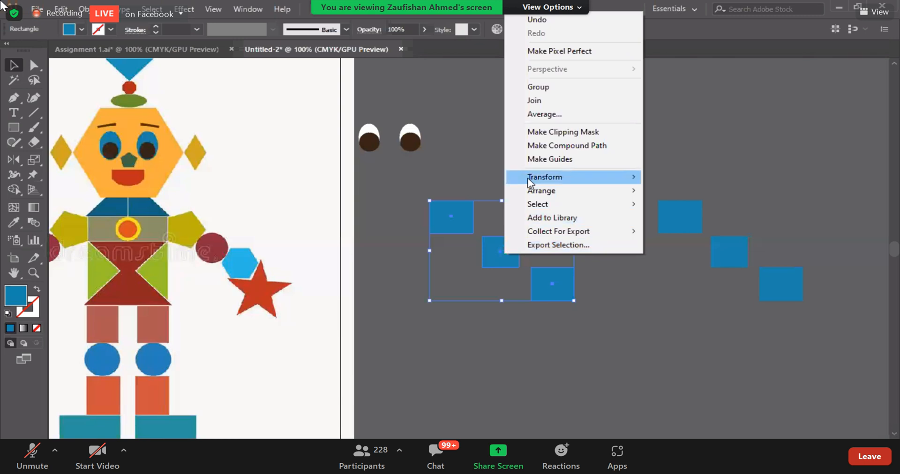
mouse_move(529, 180)
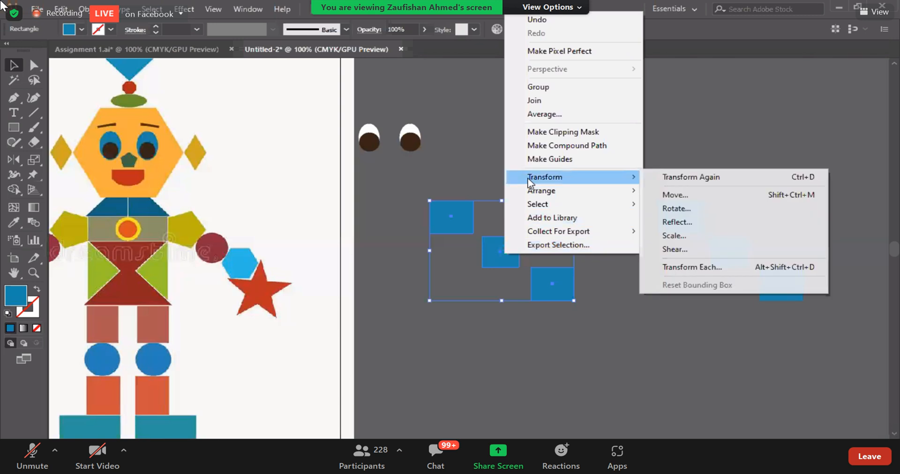
click(678, 221)
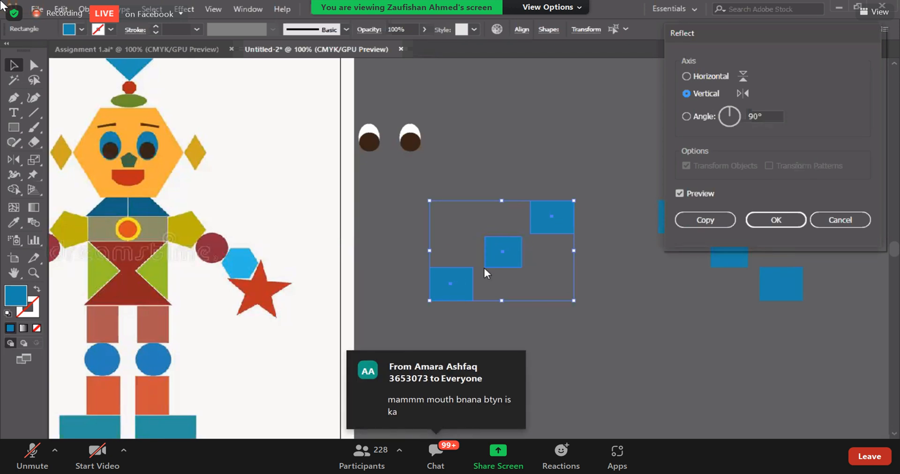
click(753, 221)
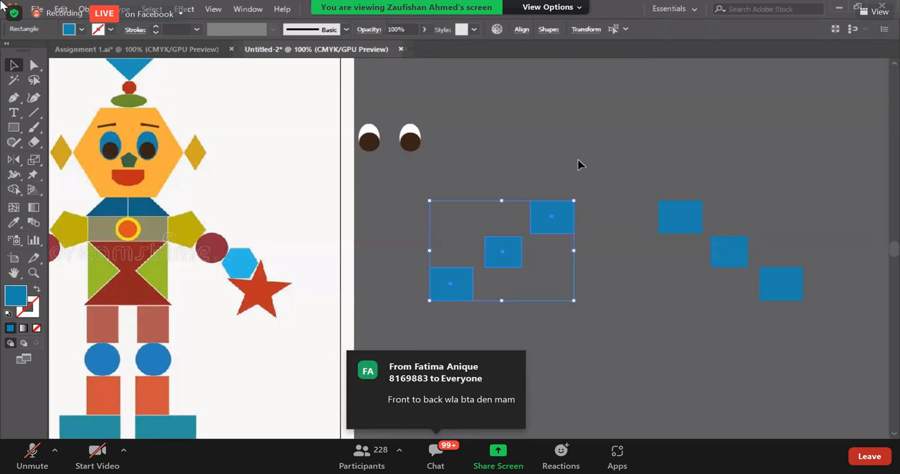
click(530, 137)
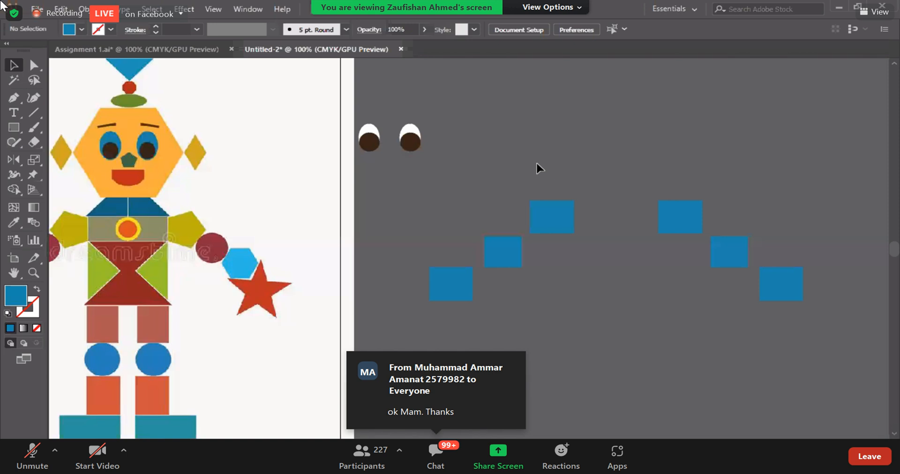
Move the robot reference image off the artboard to the lower right, leaving the page clear, and deselect it
scroll(307, 245, up, 1)
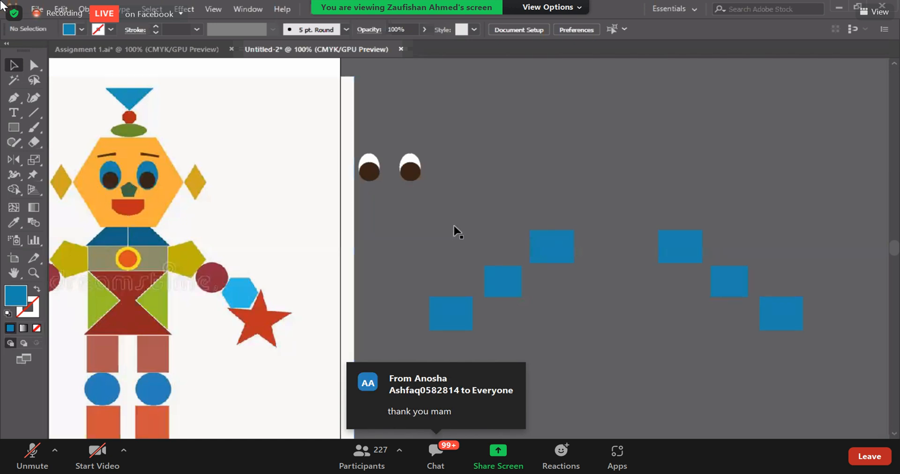
scroll(453, 224, down, 3)
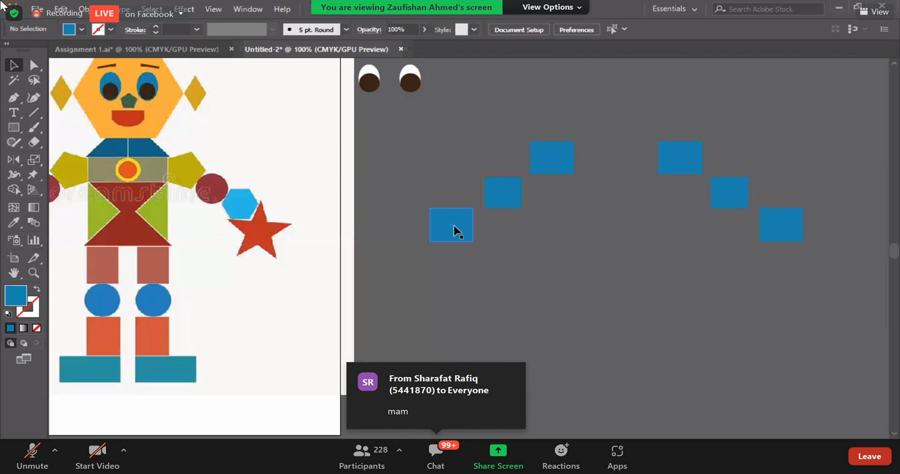
key(ctrl+minus)
key(ctrl+minus)
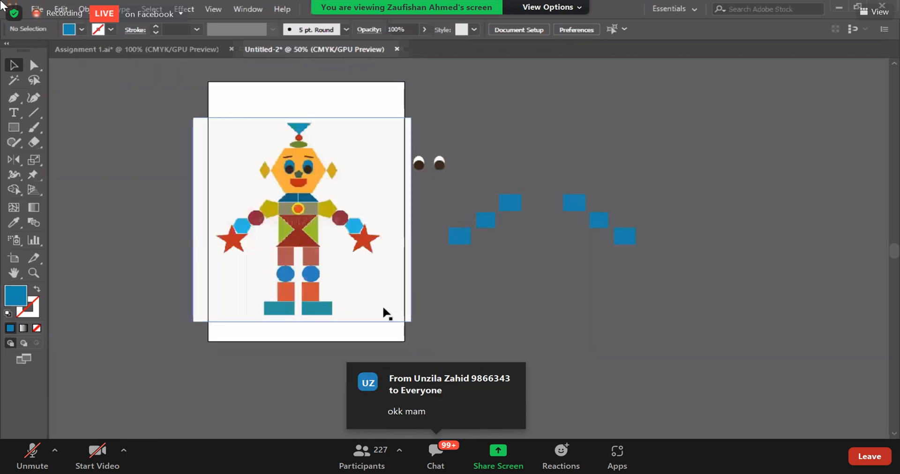
drag(384, 307, 660, 383)
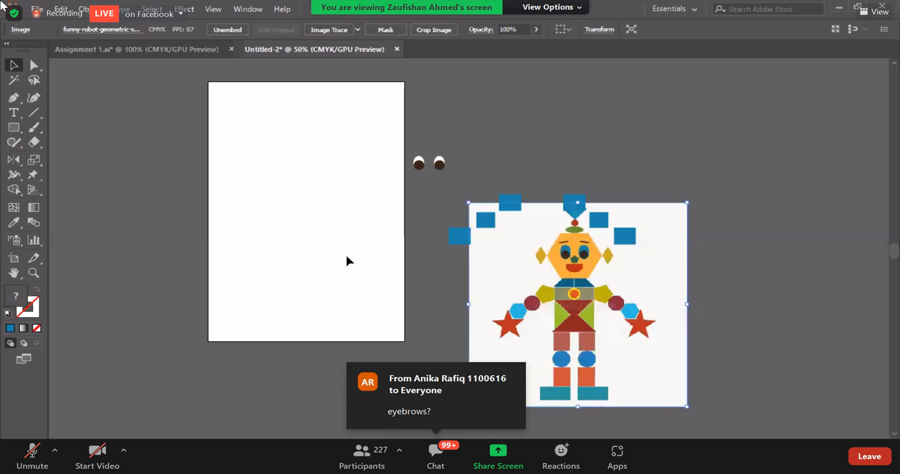
click(238, 284)
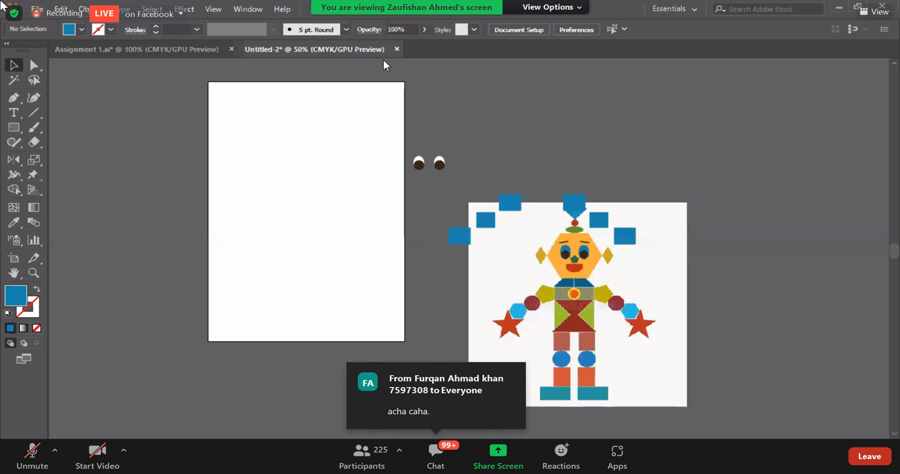
Check the yellow rectangle with the black stroke in Assignment 1.ai, and return to the robot document
click(165, 50)
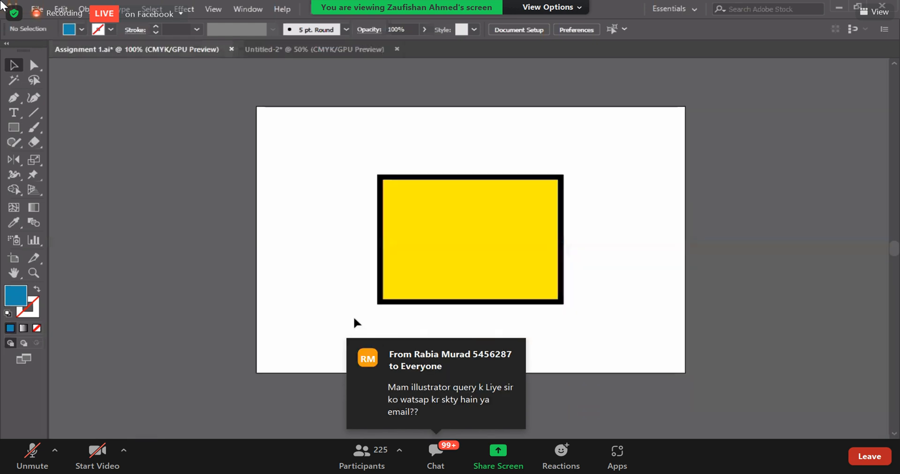
click(421, 298)
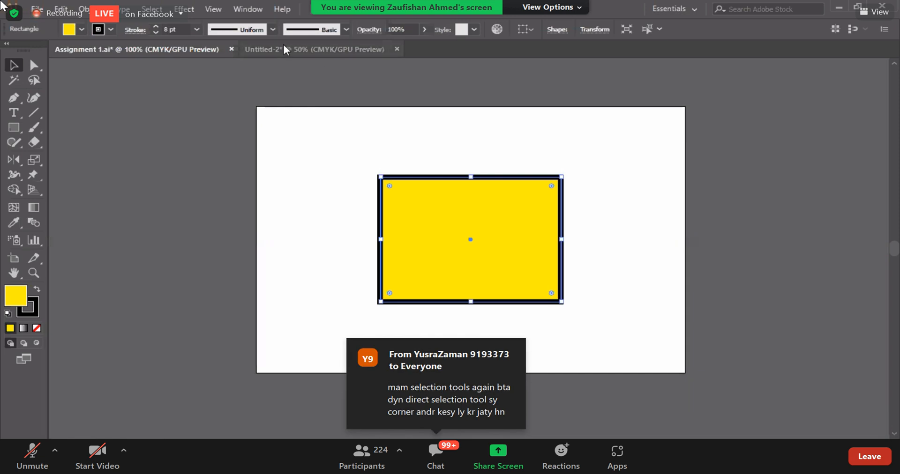
click(313, 50)
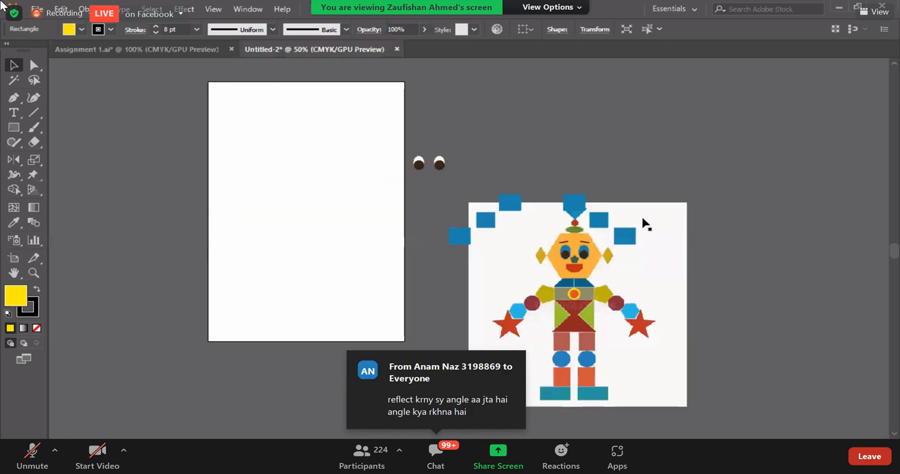
click(654, 131)
click(667, 209)
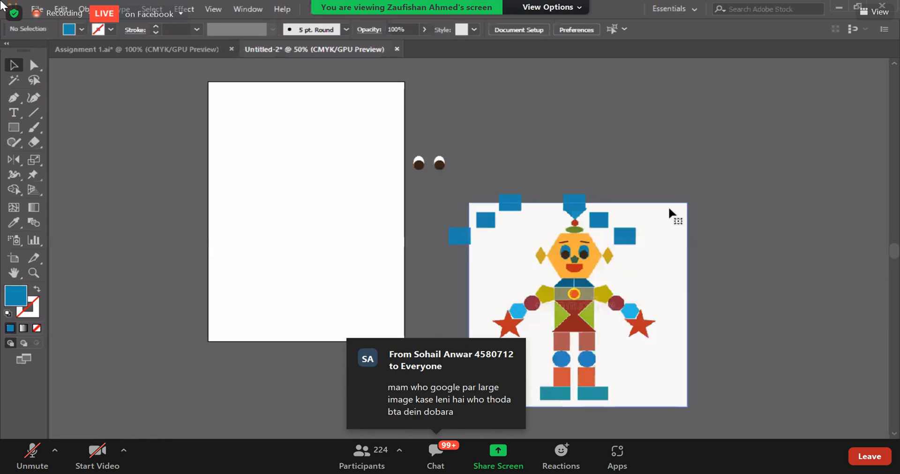
click(762, 264)
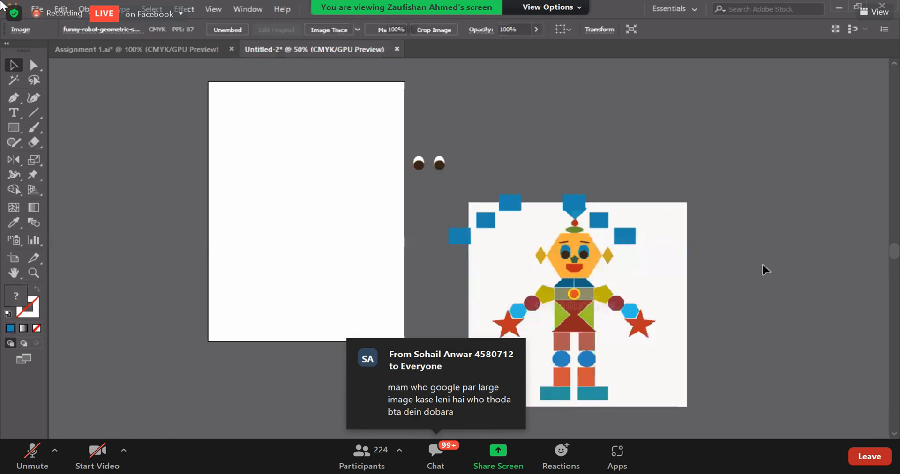